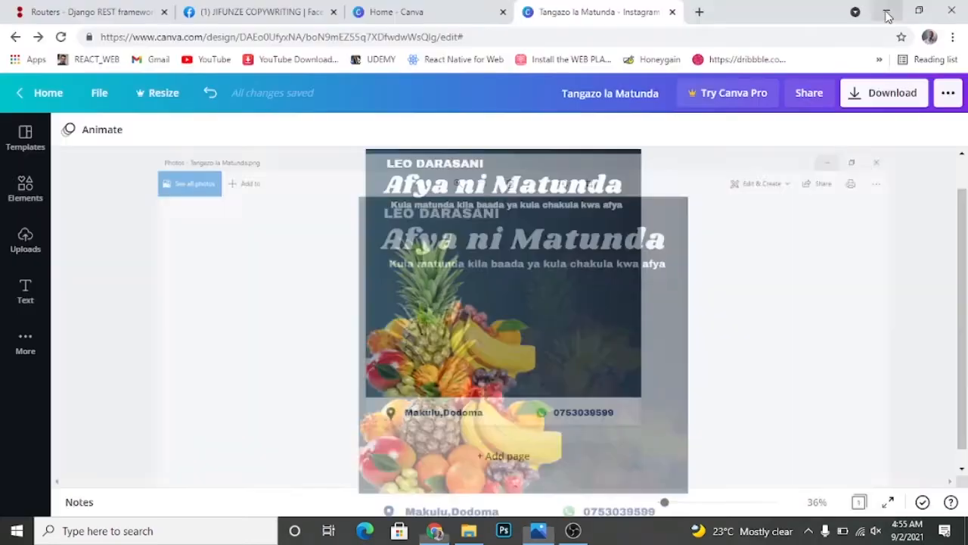
Step: Create a new blank design using the Instagram Post format (1080 × 1080 px)
{"action": "left_click", "coordinate": [424, 6]}
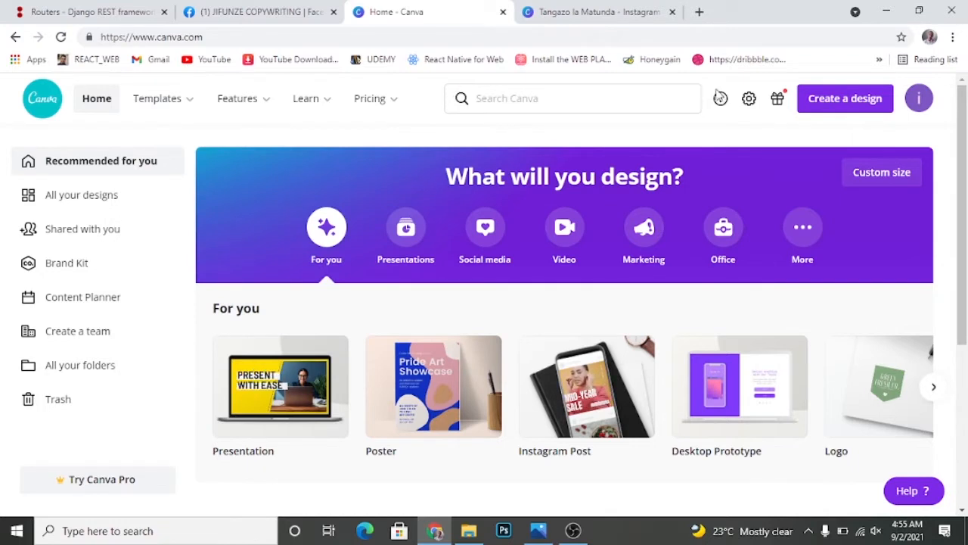
{"action": "left_click", "coordinate": [852, 96]}
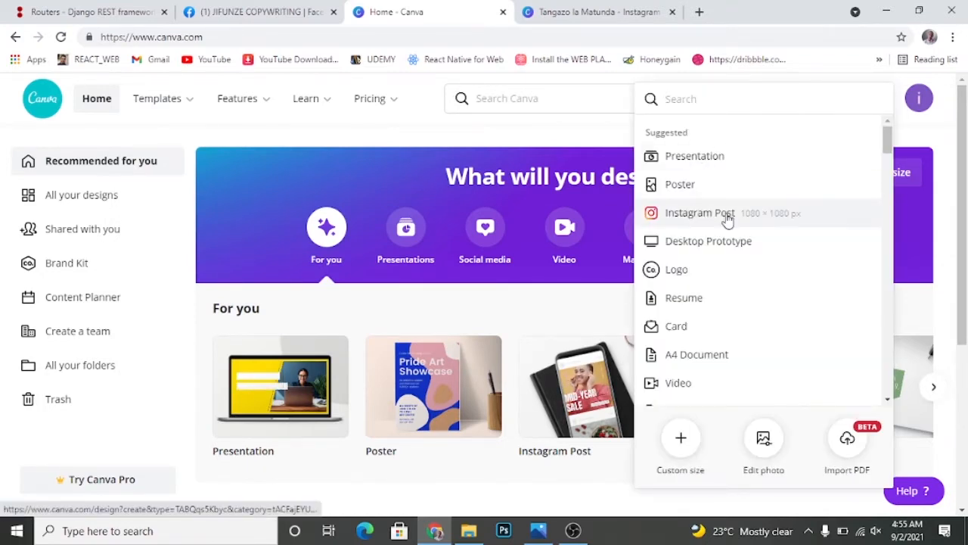
{"action": "left_click", "coordinate": [723, 212]}
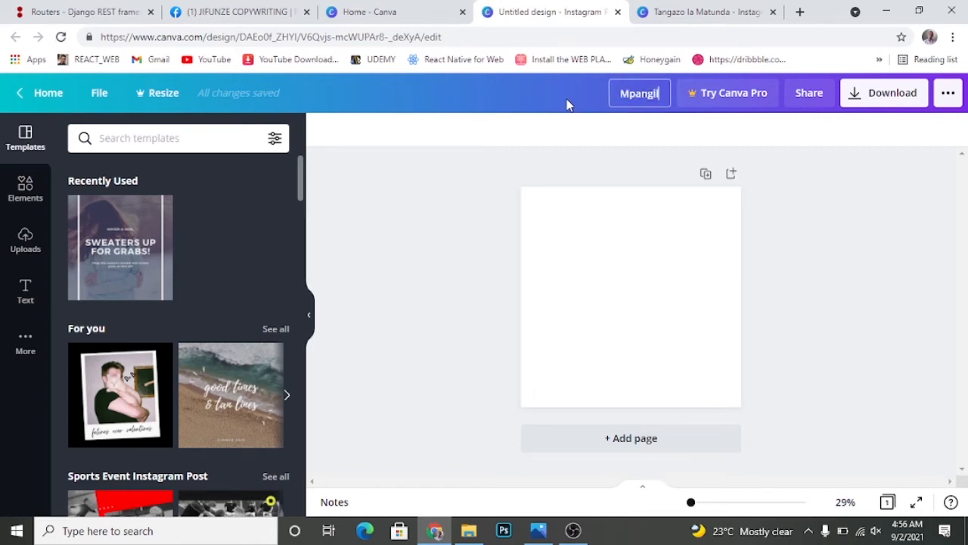
Step: Name the new design "tangazo"
{"action": "type", "text": "io"}
{"action": "key", "text": "Return"}
{"action": "key", "text": "Return"}
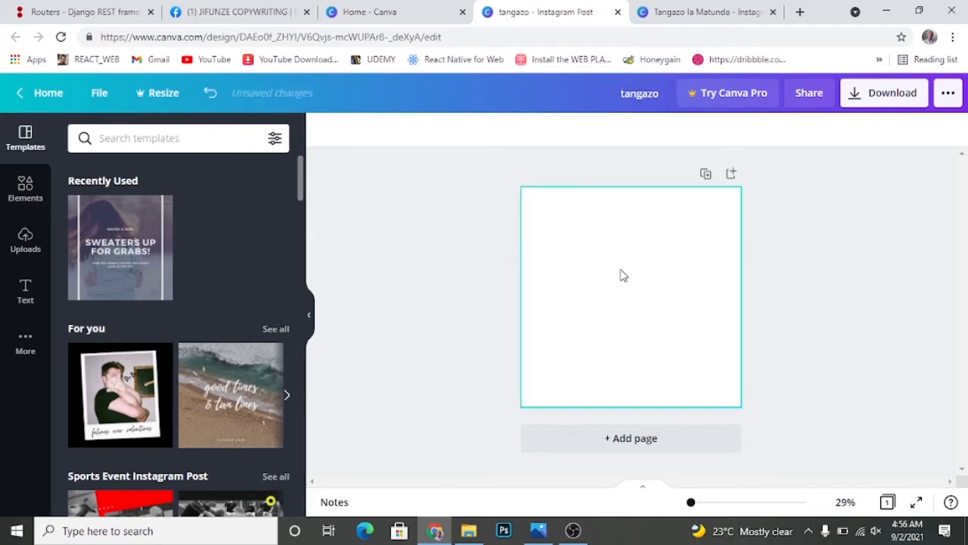
{"action": "left_click", "coordinate": [620, 274]}
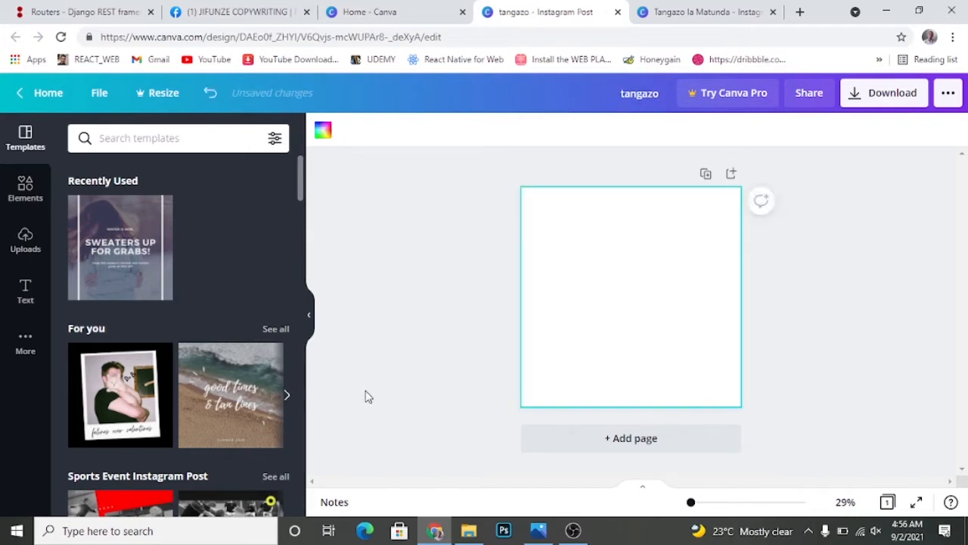
{"action": "left_click", "coordinate": [468, 530]}
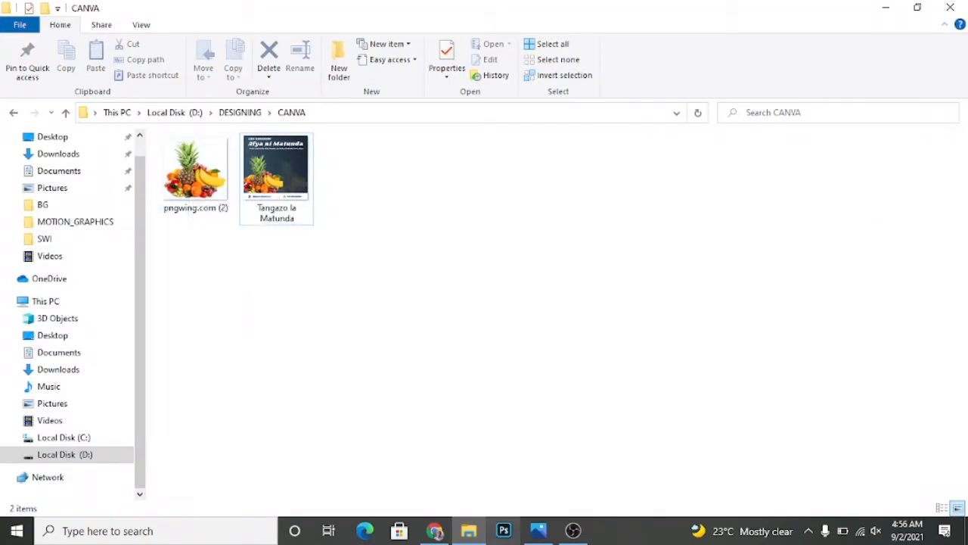
{"action": "left_click", "coordinate": [574, 530]}
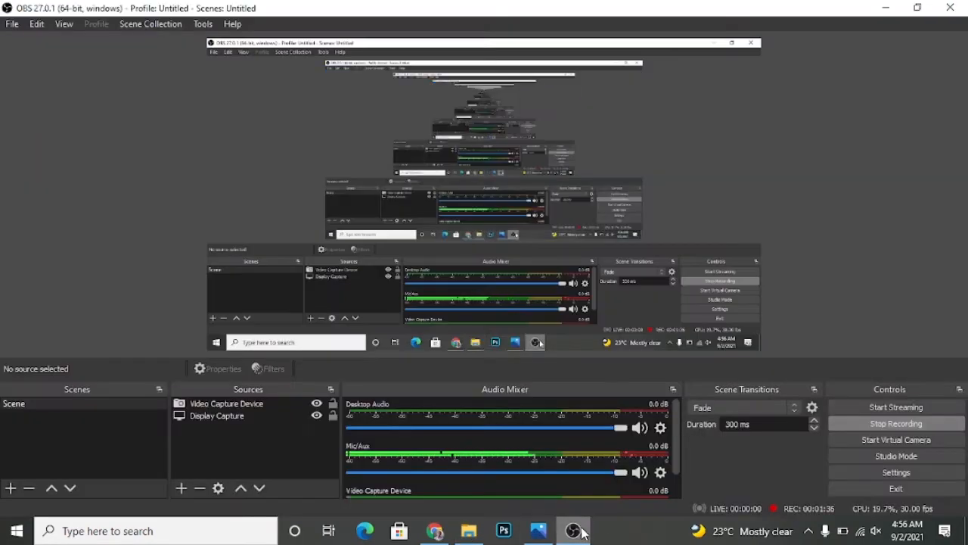
{"action": "left_click", "coordinate": [435, 531]}
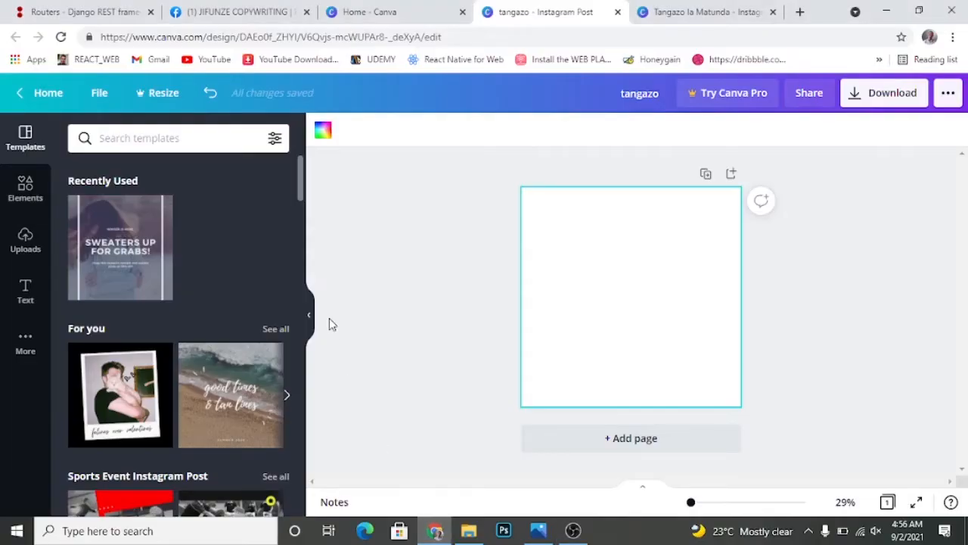
Step: Search the elements library for "gradient" and add the dark blue gradient image to the page
{"action": "left_click", "coordinate": [22, 198]}
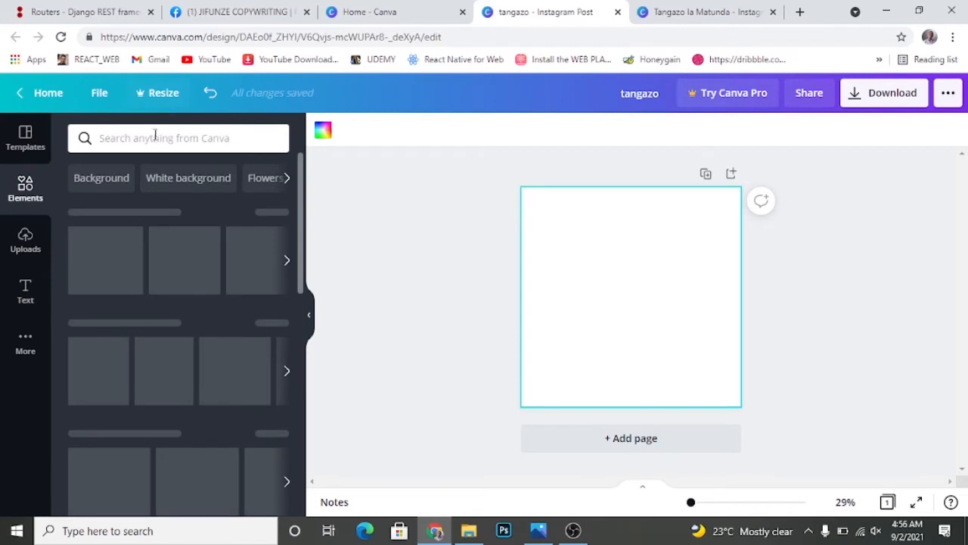
{"action": "left_click", "coordinate": [155, 136]}
{"action": "left_click", "coordinate": [451, 152]}
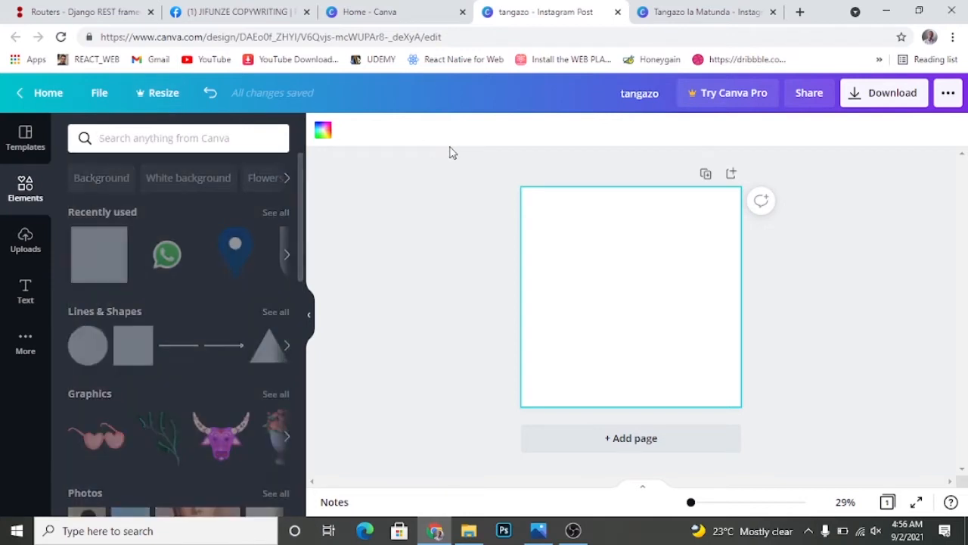
{"action": "left_click", "coordinate": [149, 135]}
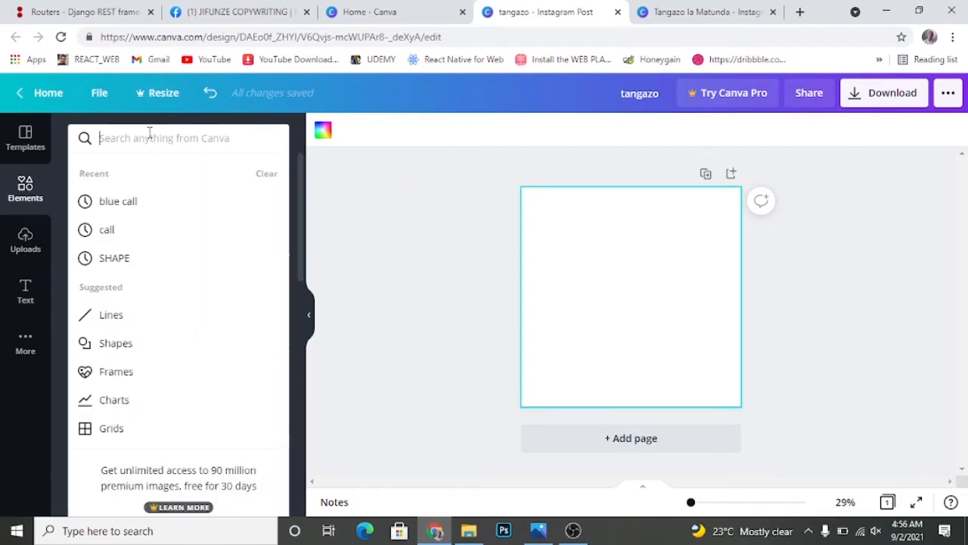
{"action": "type", "text": "grad"}
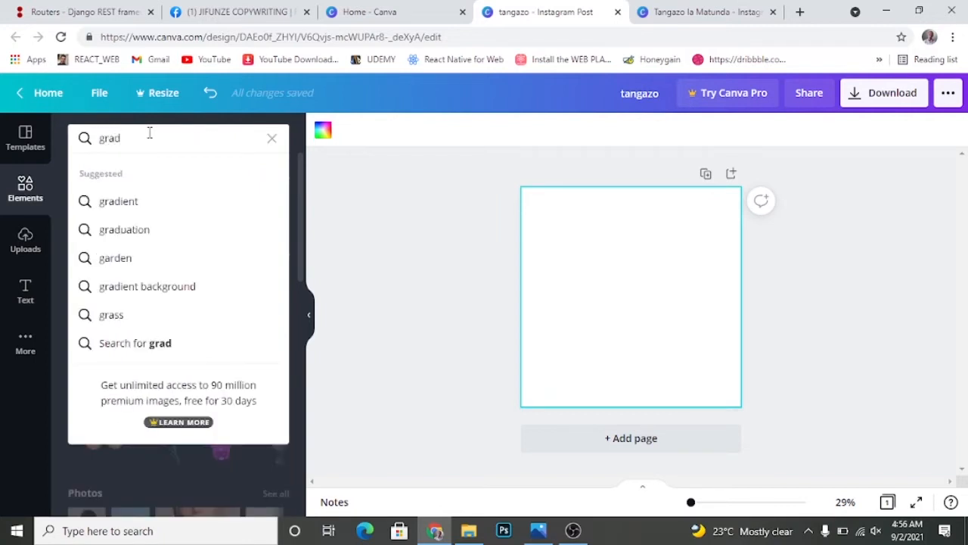
{"action": "left_click", "coordinate": [123, 203]}
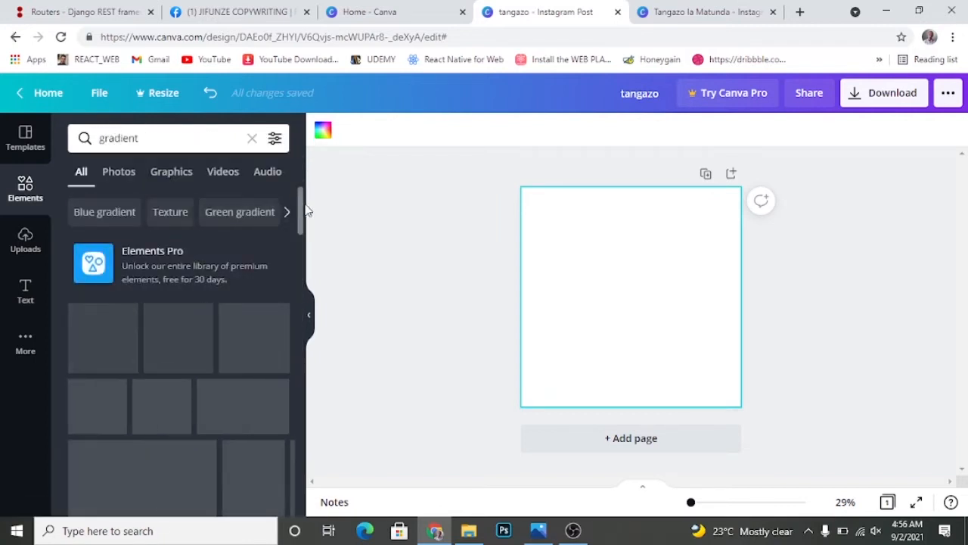
{"action": "left_click_drag", "start_coordinate": [304, 211], "coordinate": [304, 387]}
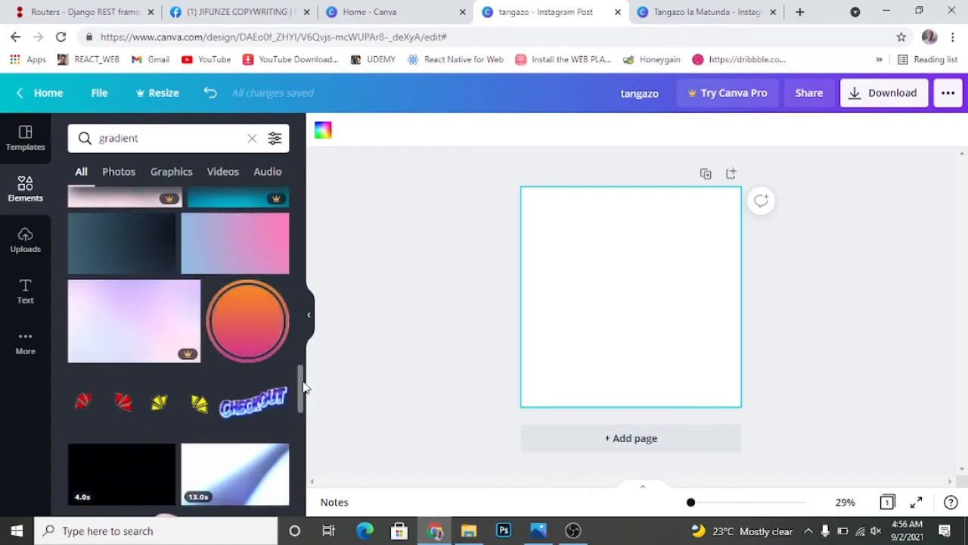
{"action": "left_click", "coordinate": [119, 231]}
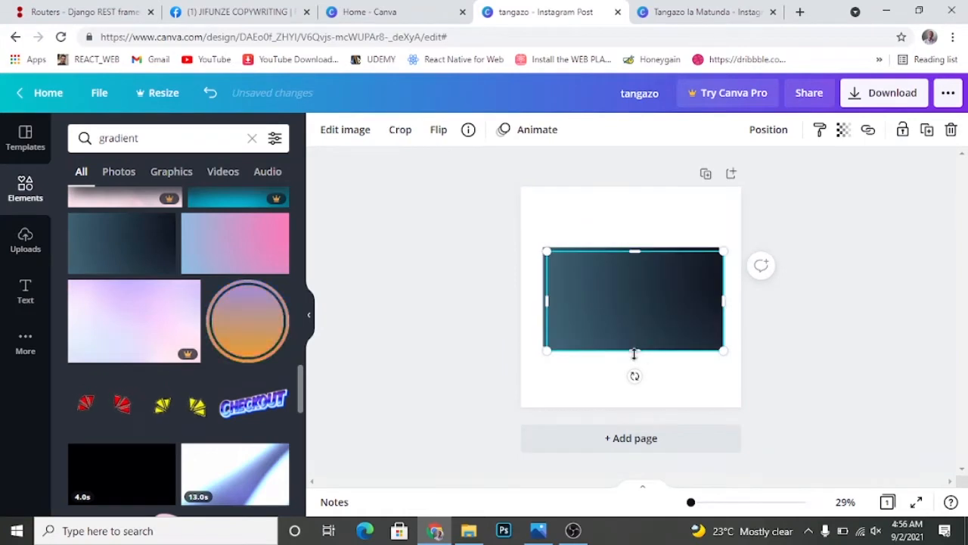
{"action": "left_click_drag", "start_coordinate": [634, 353], "coordinate": [639, 414]}
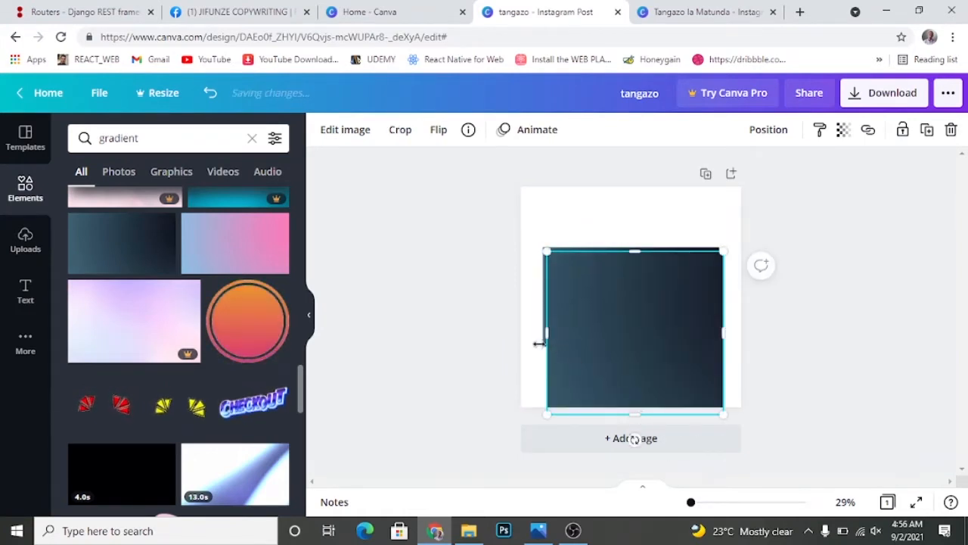
{"action": "left_click_drag", "start_coordinate": [547, 335], "coordinate": [510, 335]}
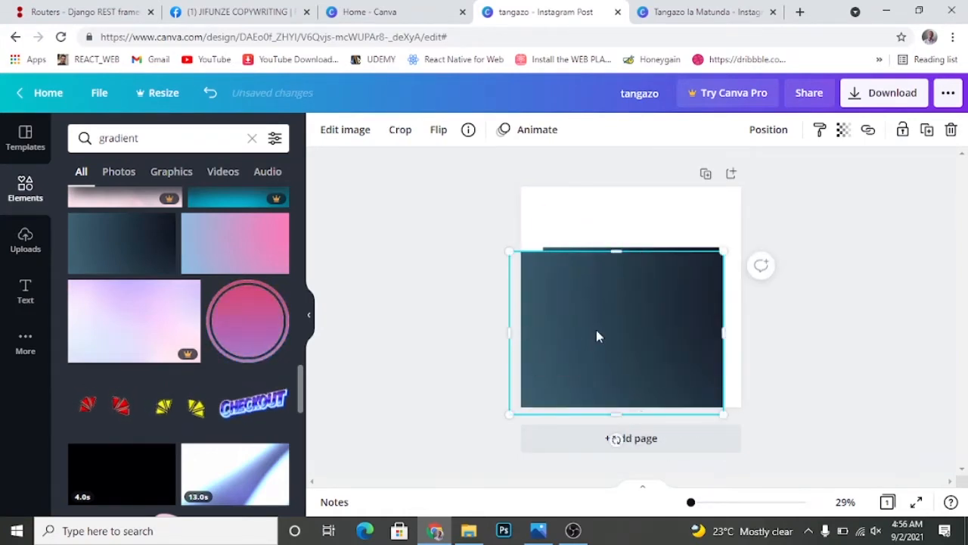
{"action": "key", "text": "Escape"}
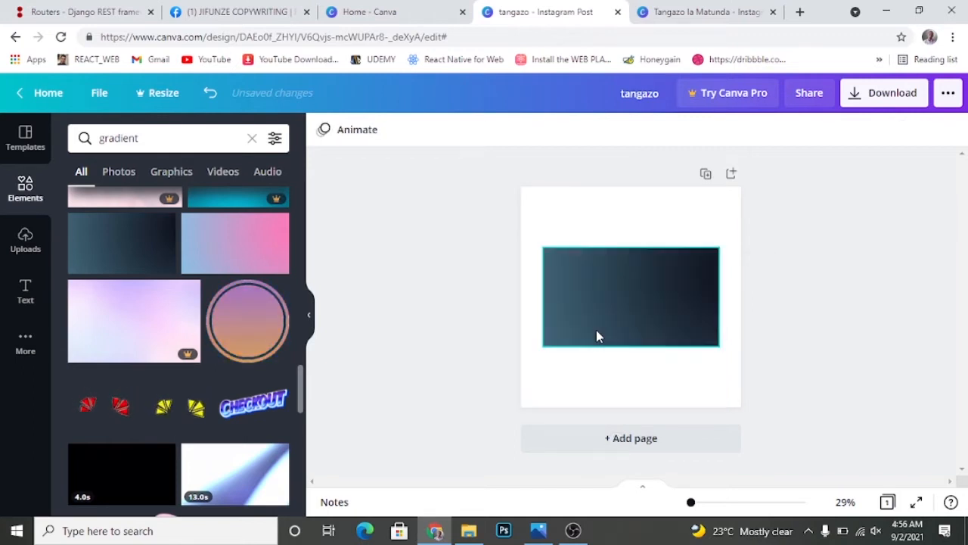
{"action": "left_click", "coordinate": [643, 310]}
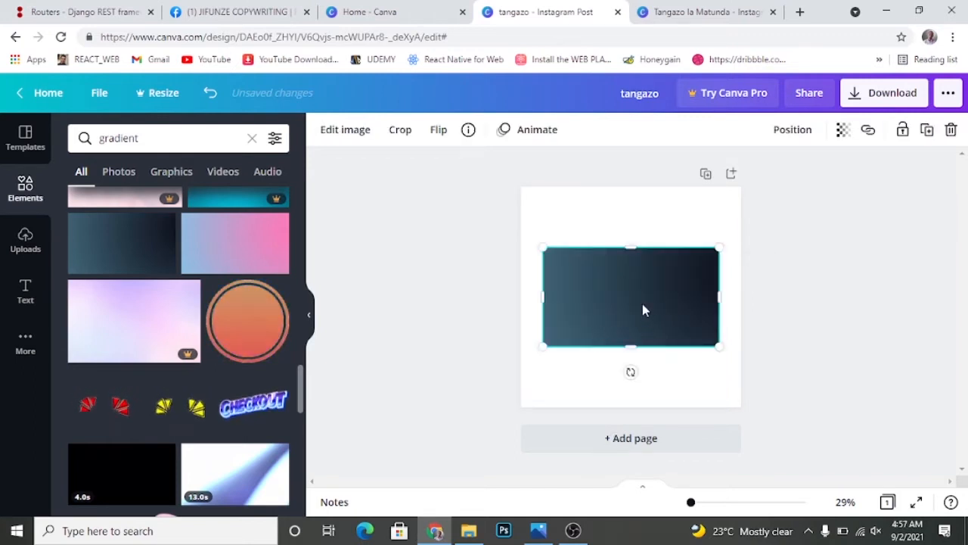
{"action": "double_click", "coordinate": [718, 346]}
{"action": "left_click_drag", "start_coordinate": [719, 351], "coordinate": [741, 388]}
{"action": "left_click", "coordinate": [833, 272]}
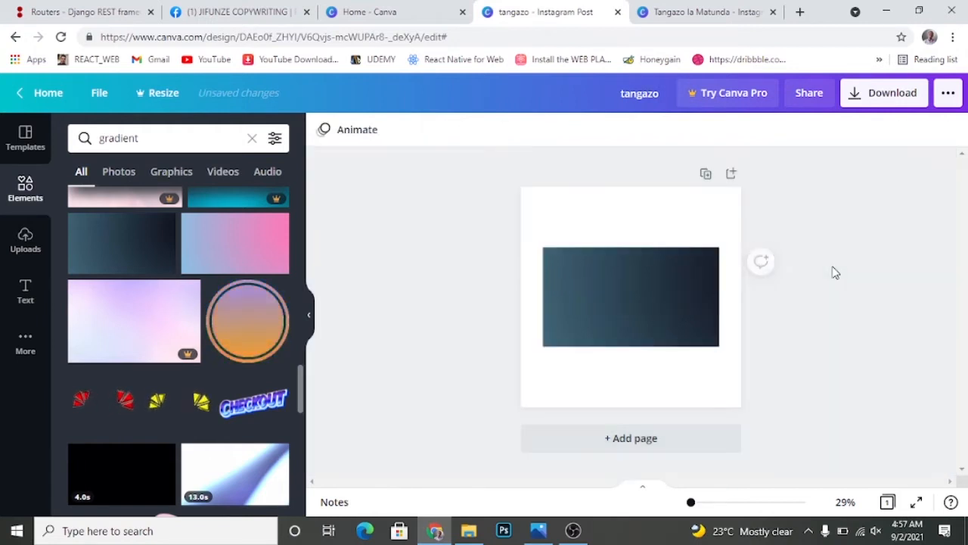
Step: Stretch the dark gradient image past the page edges to about 1,295 × 1,144 px
{"action": "left_click", "coordinate": [650, 282]}
{"action": "left_click_drag", "start_coordinate": [632, 347], "coordinate": [635, 406]}
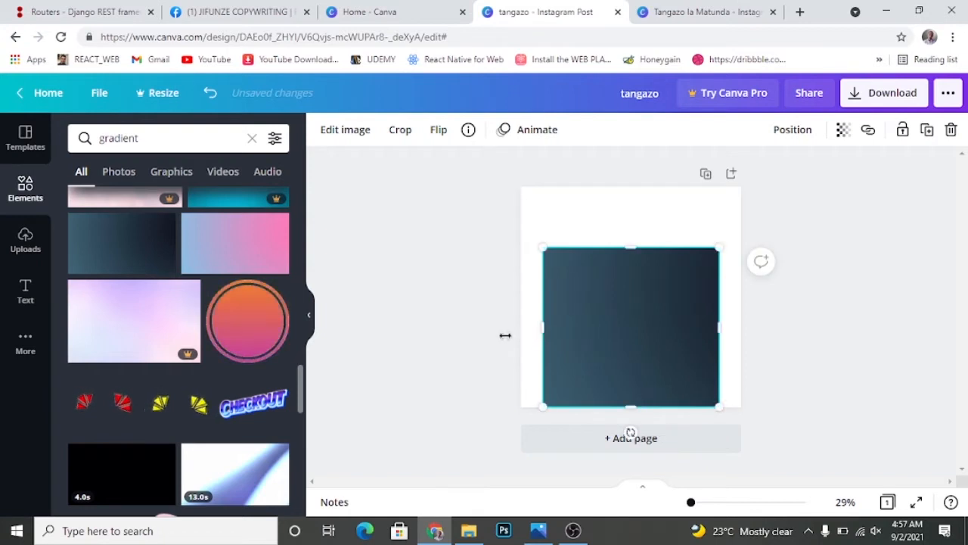
{"action": "left_click_drag", "start_coordinate": [505, 335], "coordinate": [496, 332]}
{"action": "left_click_drag", "start_coordinate": [625, 189], "coordinate": [622, 173]}
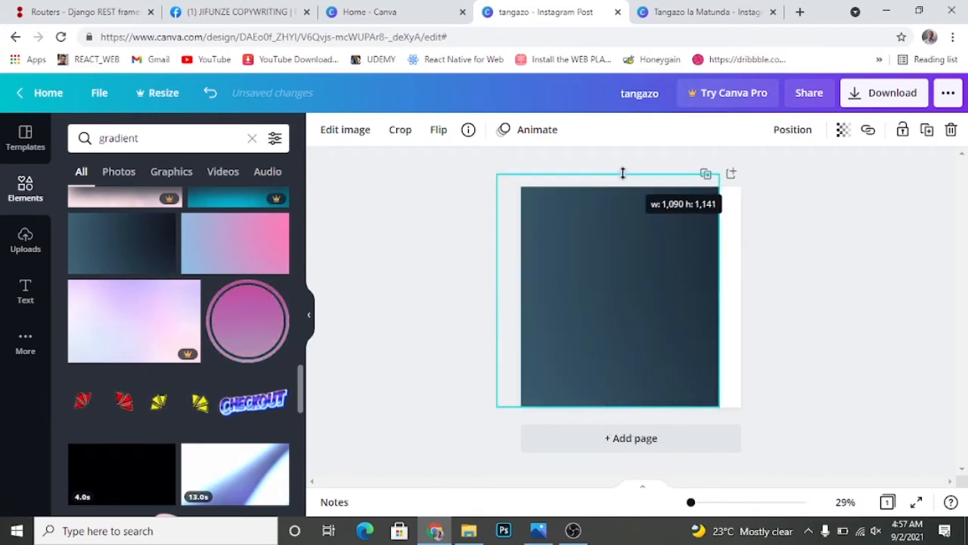
{"action": "left_click_drag", "start_coordinate": [731, 286], "coordinate": [758, 293]}
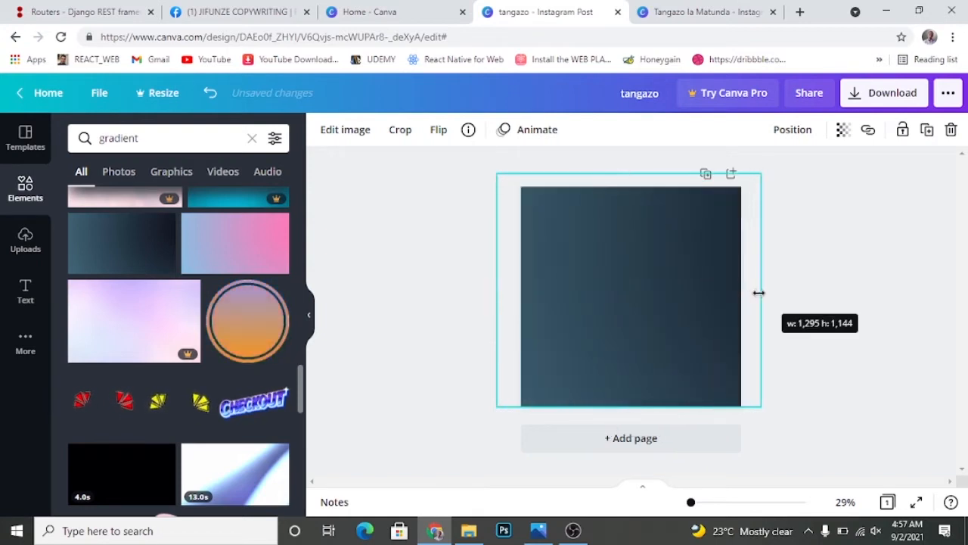
Step: Reposition the stretched gradient so that it covers the whole page without white gaps
{"action": "left_click_drag", "start_coordinate": [644, 309], "coordinate": [676, 323]}
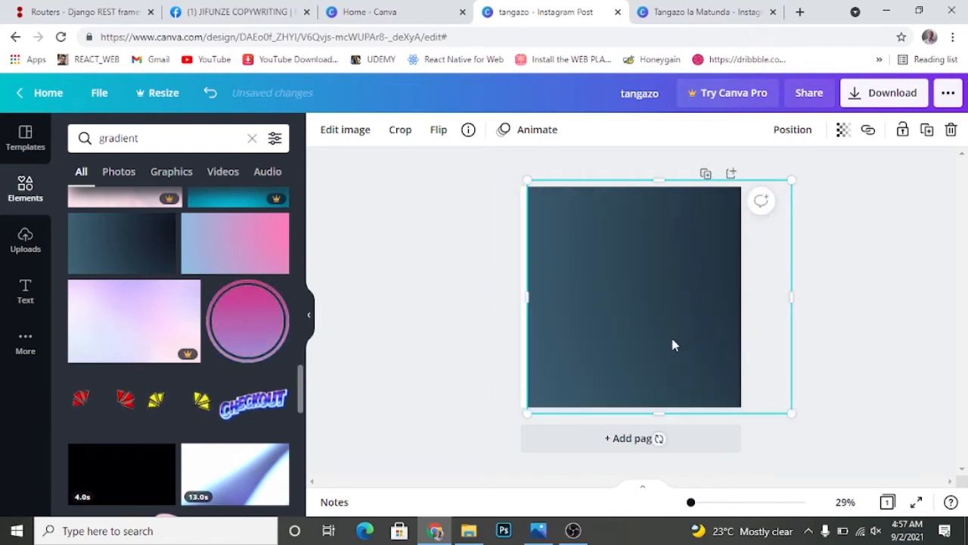
{"action": "left_click", "coordinate": [856, 274]}
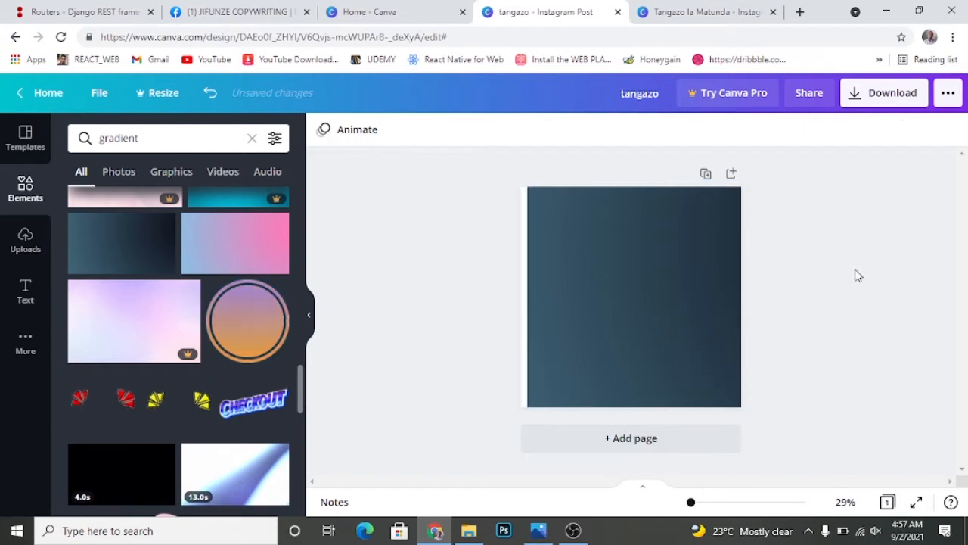
{"action": "double_click", "coordinate": [593, 307]}
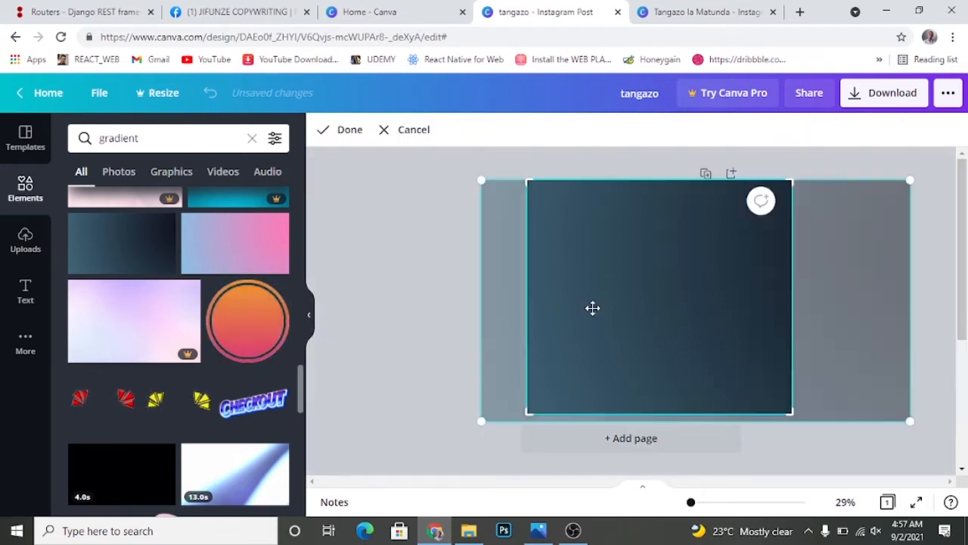
{"action": "left_click", "coordinate": [365, 312]}
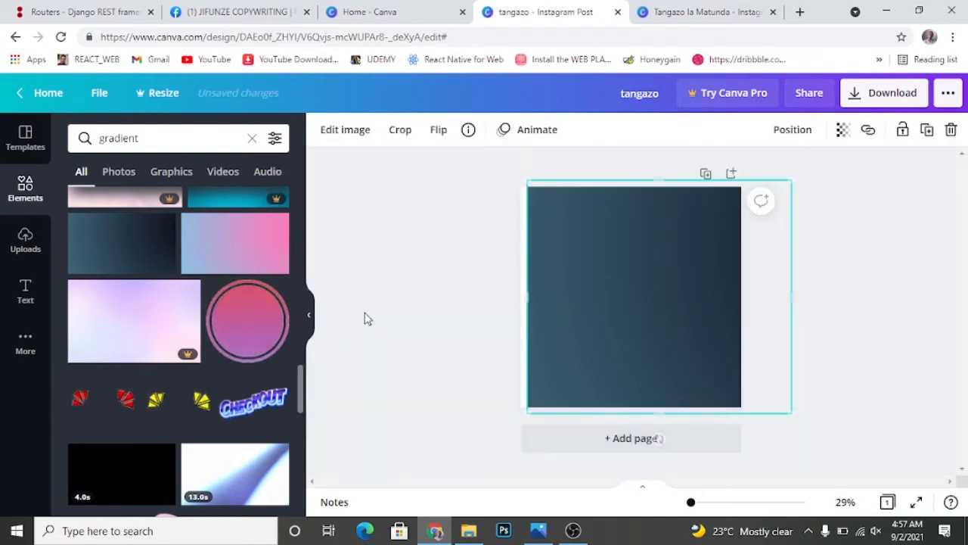
{"action": "left_click", "coordinate": [609, 316]}
{"action": "left_click_drag", "start_coordinate": [646, 314], "coordinate": [621, 317]}
{"action": "left_click", "coordinate": [452, 340]}
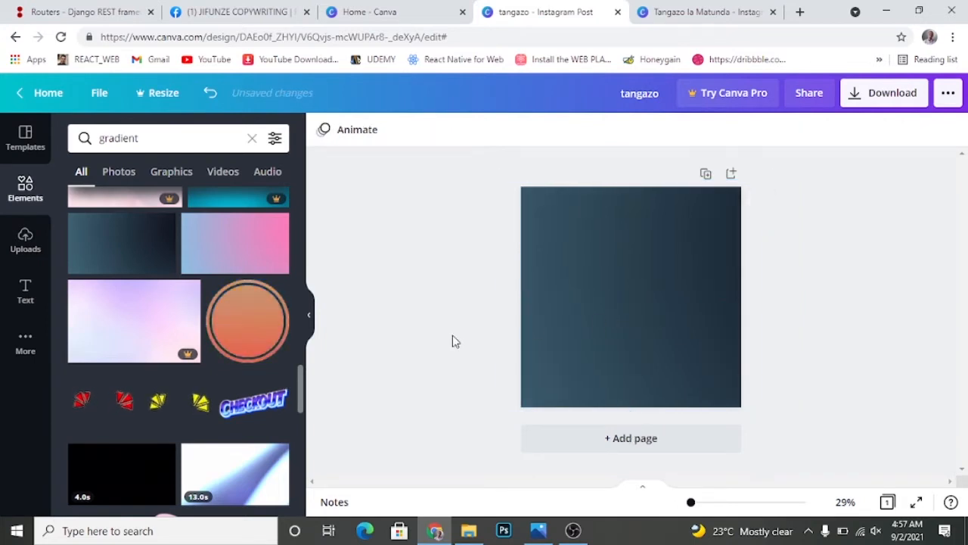
Step: Search the elements library for "SHAPE" and place a plain square in the page's lower-left corner
{"action": "left_click", "coordinate": [164, 134]}
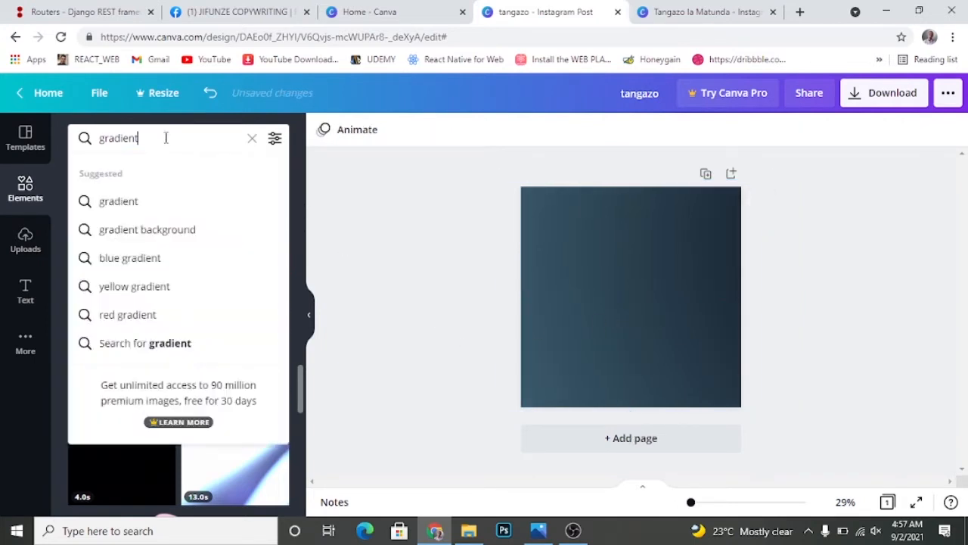
{"action": "left_click_drag", "start_coordinate": [164, 134], "coordinate": [79, 136]}
{"action": "key", "text": "BackSpace"}
{"action": "type", "text": "s"}
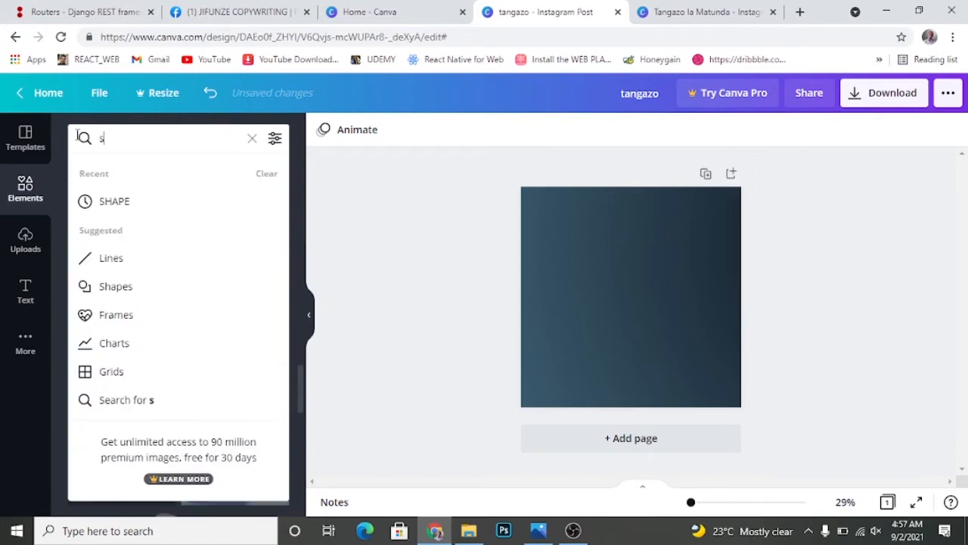
{"action": "type", "text": "hape"}
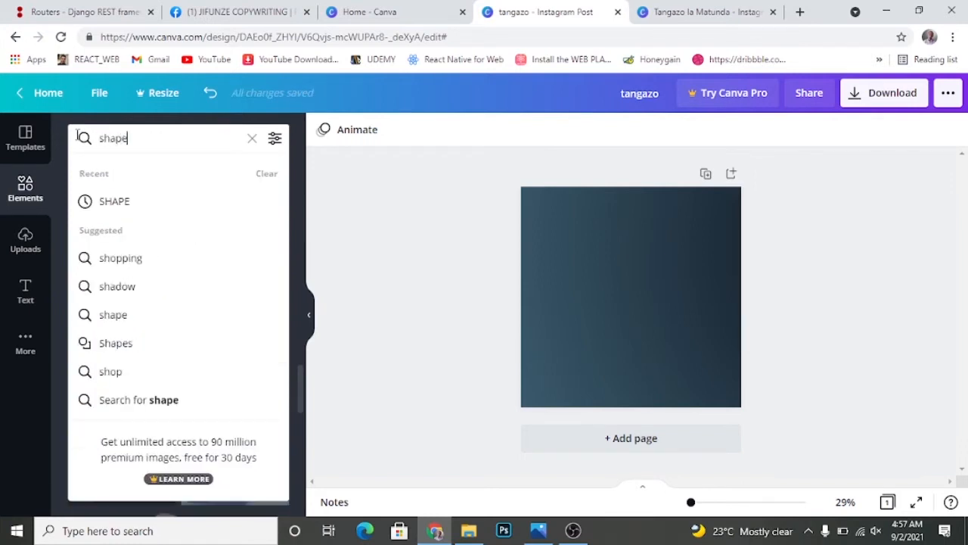
{"action": "left_click", "coordinate": [152, 202]}
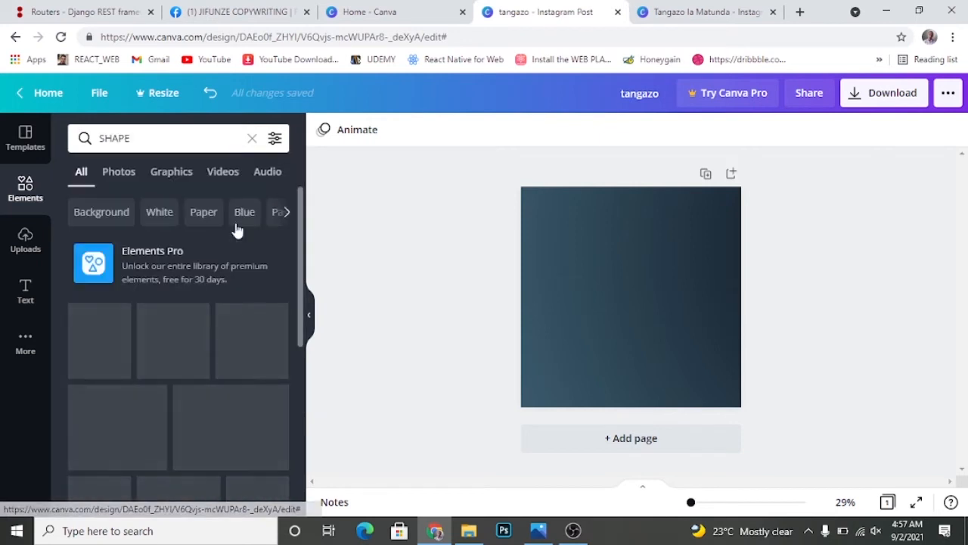
{"action": "left_click_drag", "start_coordinate": [301, 219], "coordinate": [293, 304]}
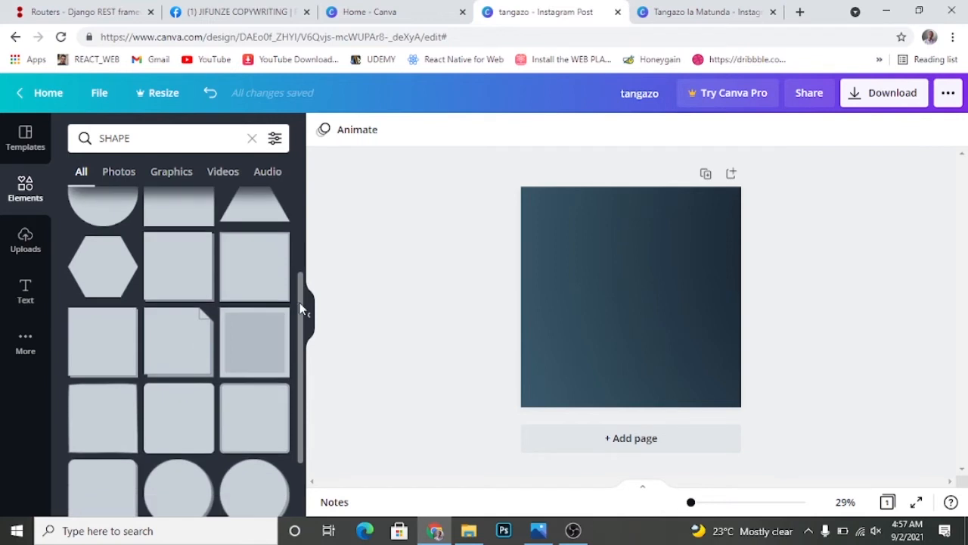
{"action": "left_click_drag", "start_coordinate": [301, 380], "coordinate": [330, 314]}
{"action": "scroll", "coordinate": [302, 378], "scroll_direction": "down", "scroll_amount": 2}
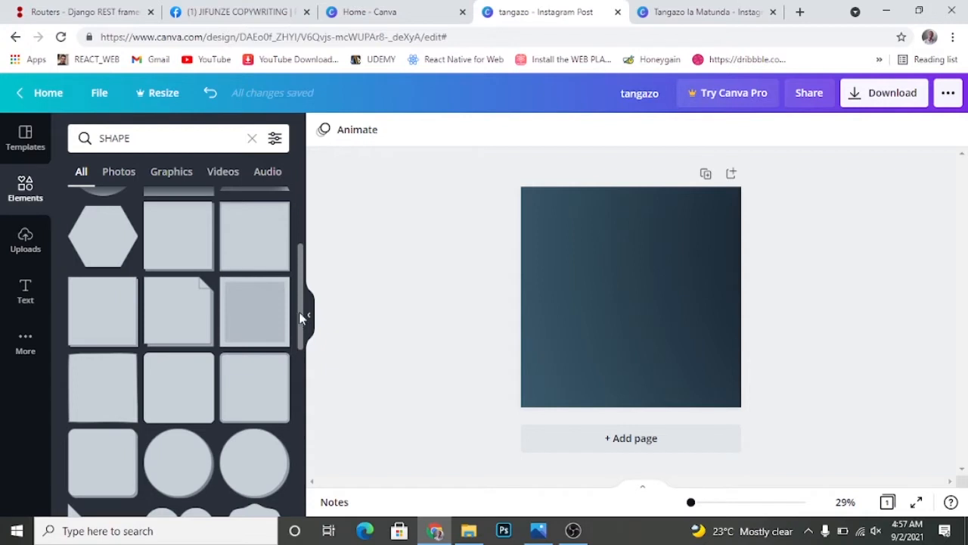
{"action": "left_click_drag", "start_coordinate": [303, 313], "coordinate": [310, 265]}
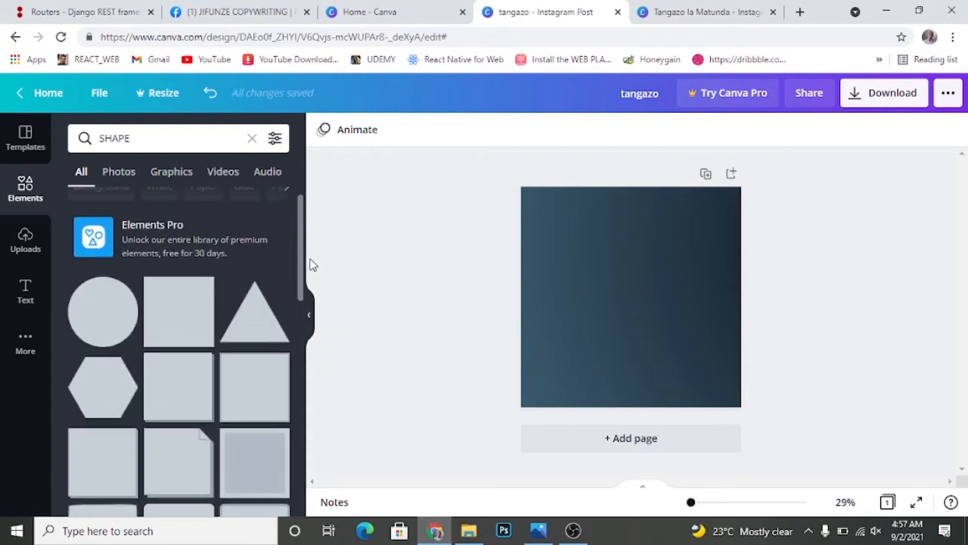
{"action": "left_click", "coordinate": [158, 323]}
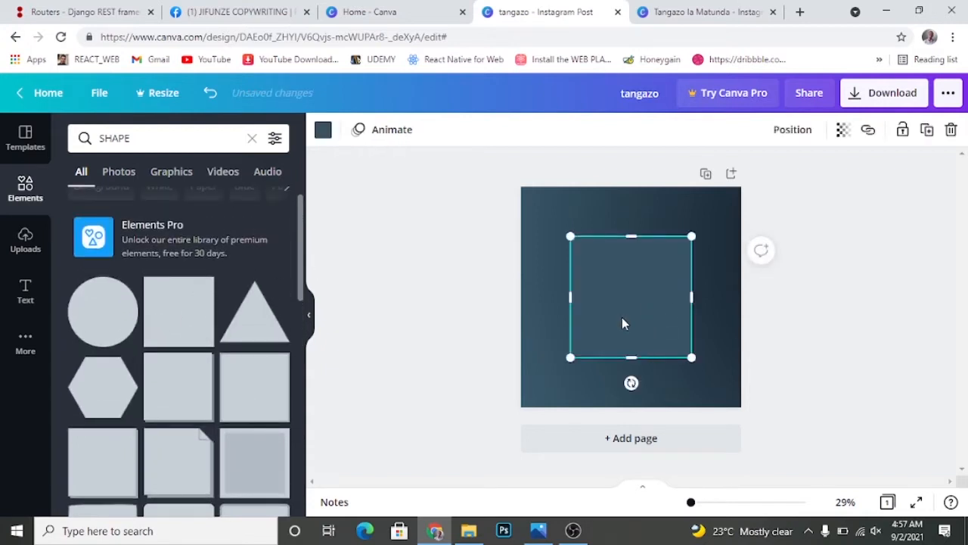
{"action": "left_click_drag", "start_coordinate": [621, 323], "coordinate": [577, 410]}
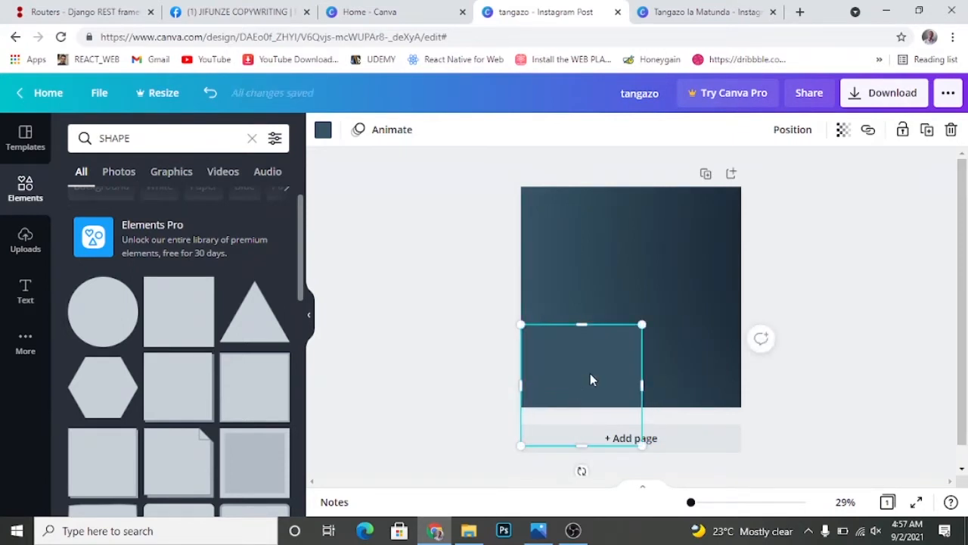
Step: Add another plain square coloured white and delete the blue square in the page's lower-left corner
{"action": "left_click", "coordinate": [188, 314]}
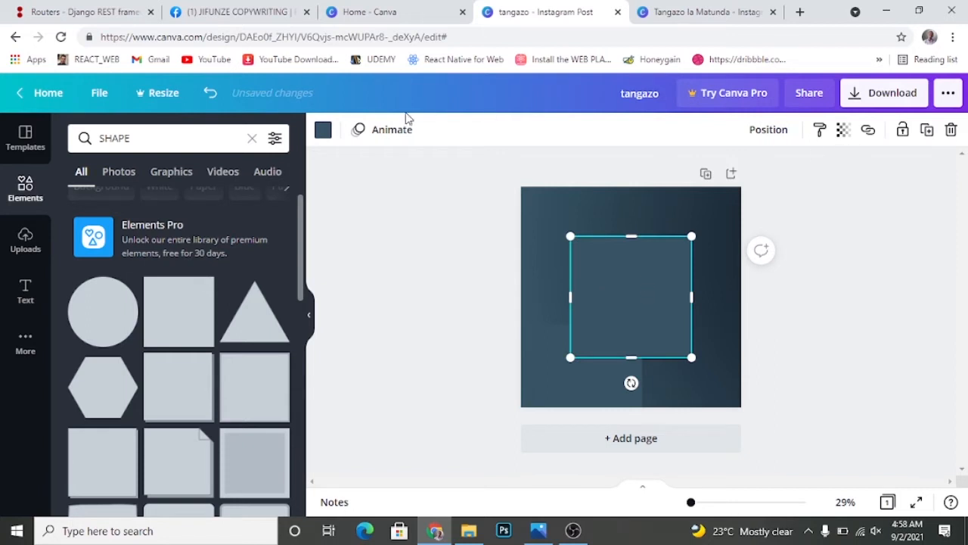
{"action": "left_click", "coordinate": [323, 130]}
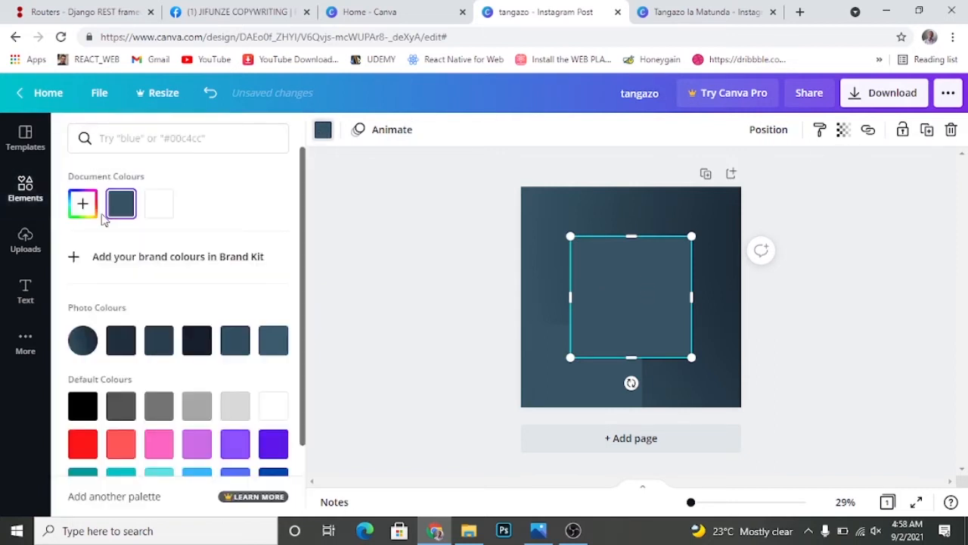
{"action": "left_click", "coordinate": [160, 204]}
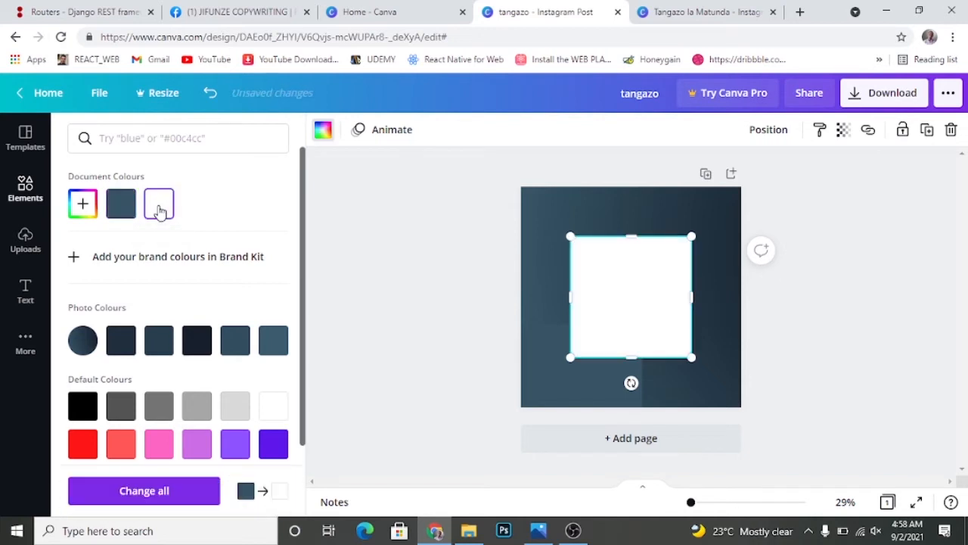
{"action": "left_click", "coordinate": [556, 395]}
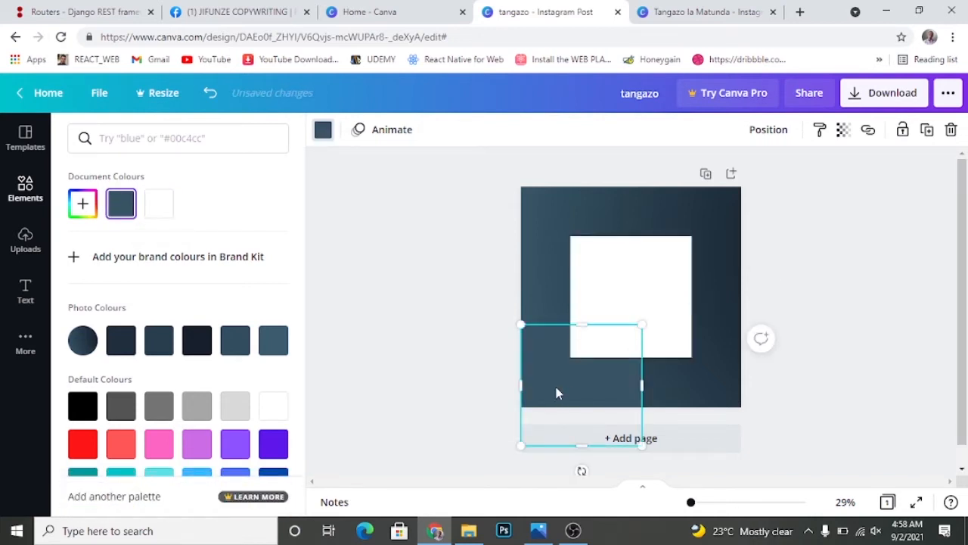
{"action": "key", "text": "Delete"}
Step: Widen the white square past the page width and lower it to form a thin strip along the page's bottom edge
{"action": "left_click", "coordinate": [629, 336]}
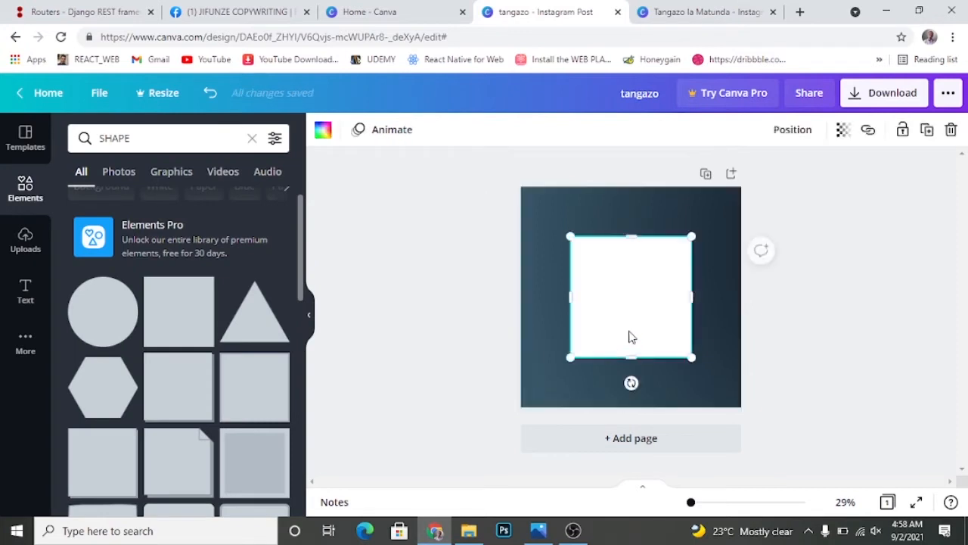
{"action": "left_click_drag", "start_coordinate": [628, 329], "coordinate": [577, 417]}
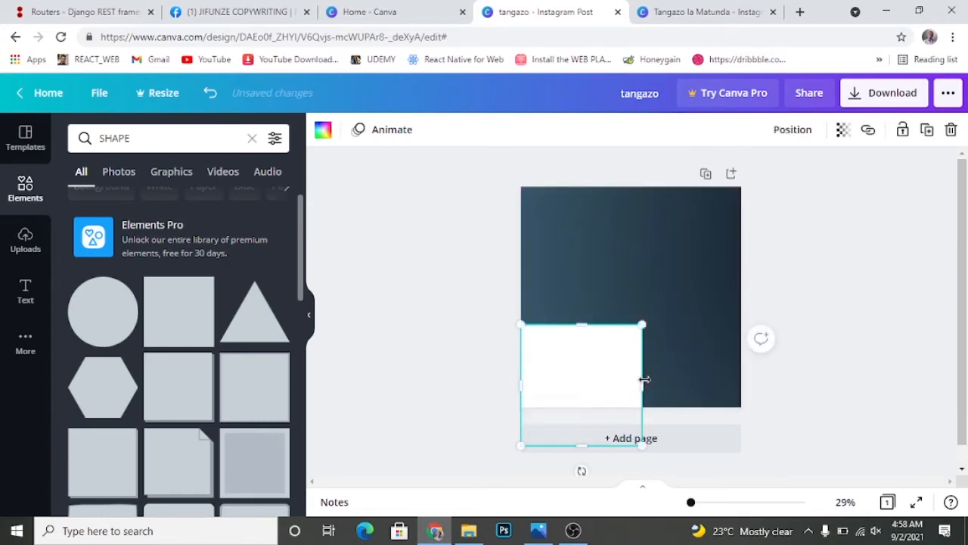
{"action": "left_click_drag", "start_coordinate": [647, 383], "coordinate": [771, 385]}
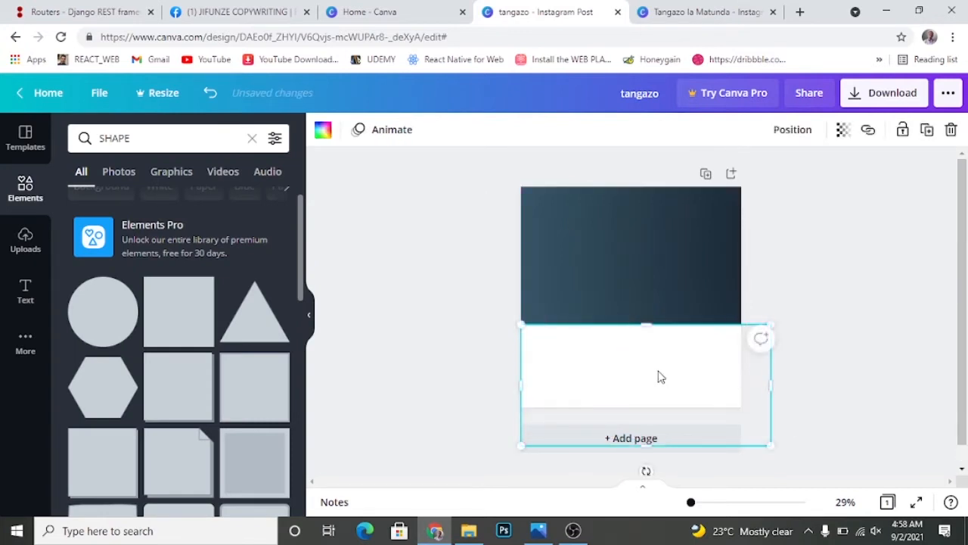
{"action": "left_click_drag", "start_coordinate": [639, 376], "coordinate": [633, 431]}
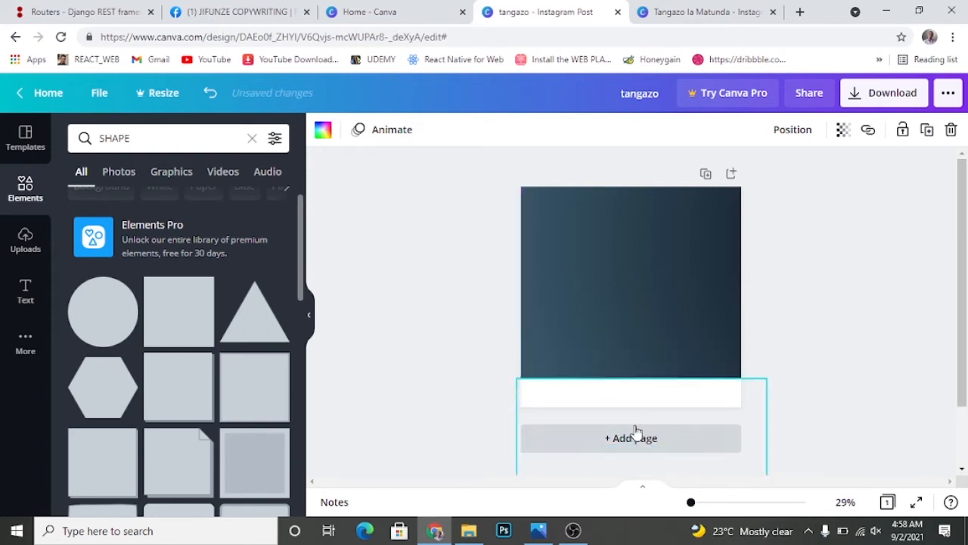
{"action": "left_click", "coordinate": [795, 293]}
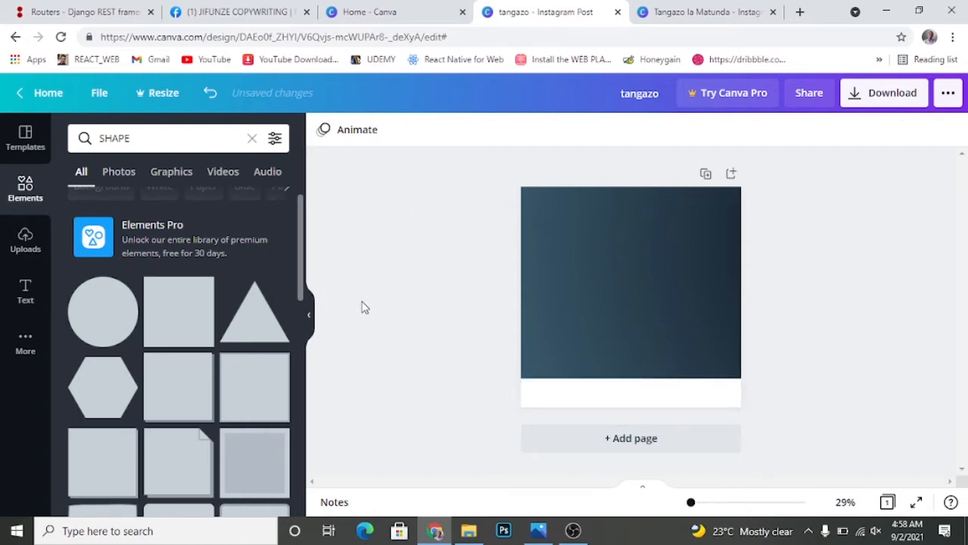
Step: Add the uploaded fruit image at the page's left edge, resting on the white strip, and enlarge it slightly upward
{"action": "left_click", "coordinate": [22, 244]}
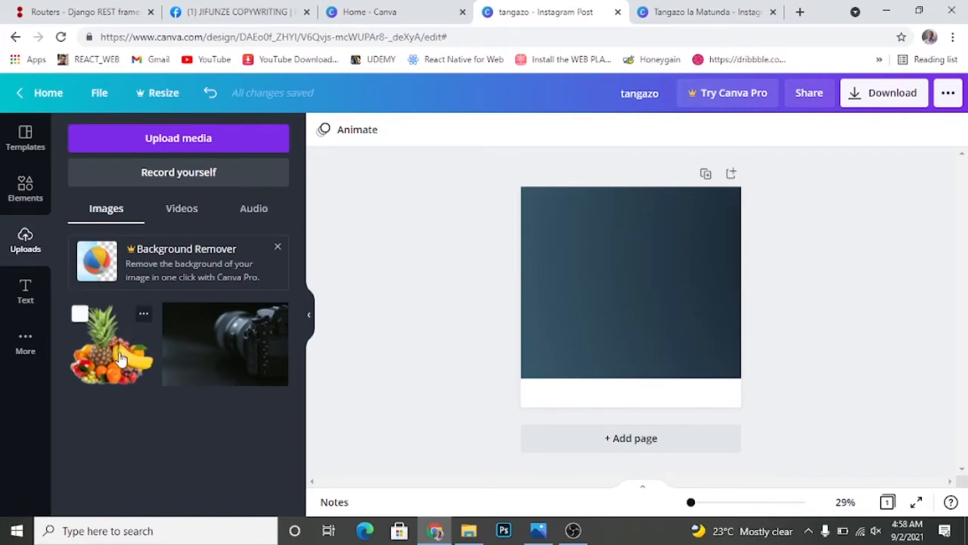
{"action": "left_click", "coordinate": [116, 353]}
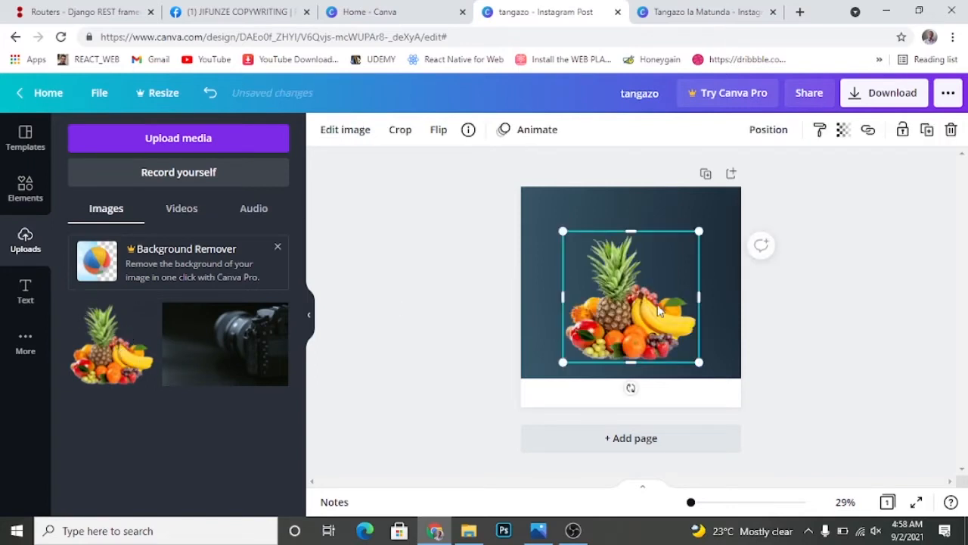
{"action": "mouse_move", "coordinate": [611, 326]}
{"action": "left_mouse_down"}
{"action": "mouse_move", "coordinate": [602, 327]}
{"action": "mouse_move", "coordinate": [613, 327]}
{"action": "left_mouse_up"}
{"action": "left_click", "coordinate": [870, 321]}
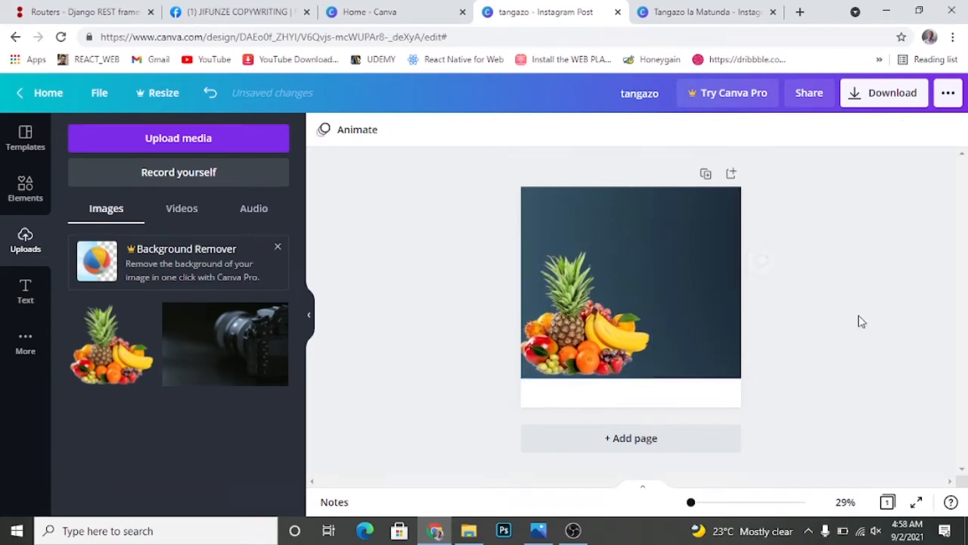
{"action": "left_click", "coordinate": [570, 340]}
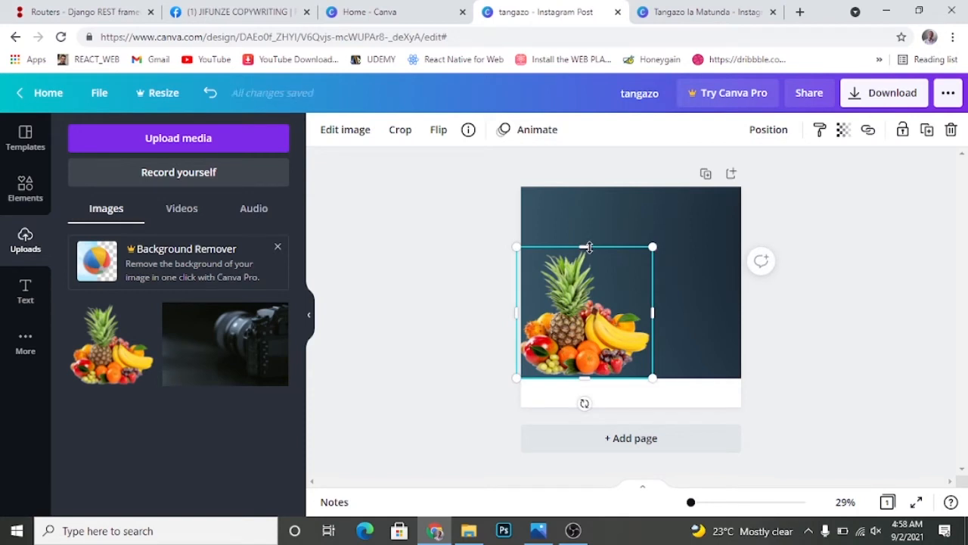
{"action": "left_click_drag", "start_coordinate": [589, 246], "coordinate": [588, 236]}
{"action": "left_click", "coordinate": [848, 276]}
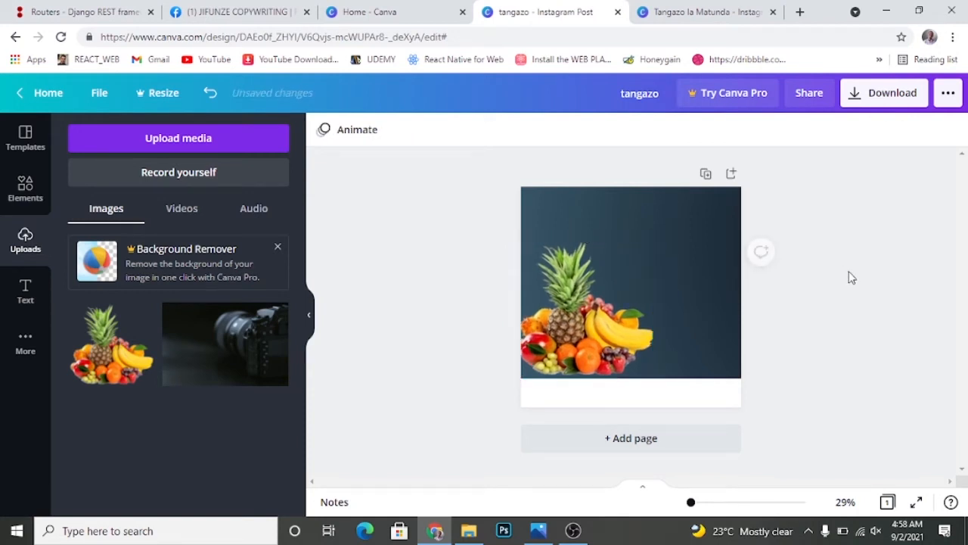
Step: Place a second copy of the fruit image to the right of the first and set its transparency to 59
{"action": "left_click", "coordinate": [129, 359]}
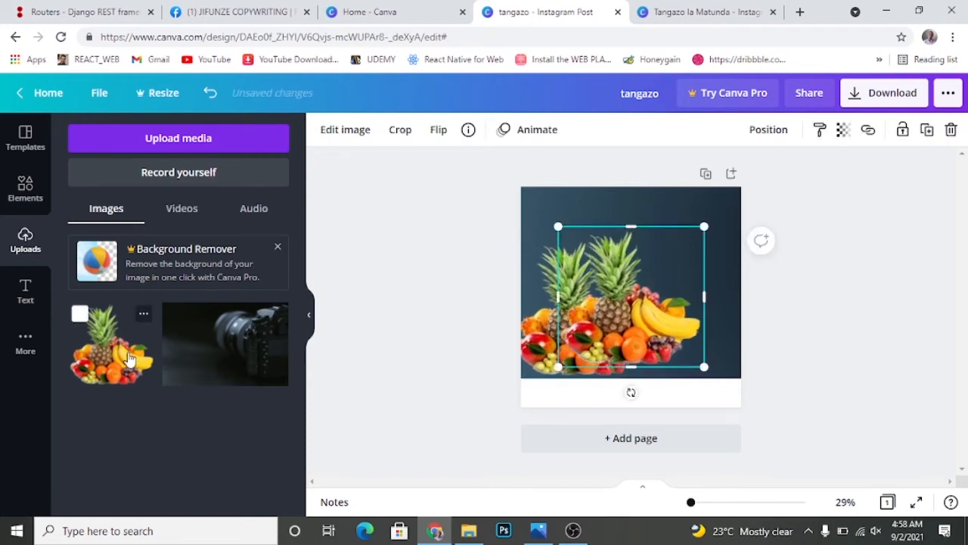
{"action": "left_click_drag", "start_coordinate": [648, 326], "coordinate": [718, 336]}
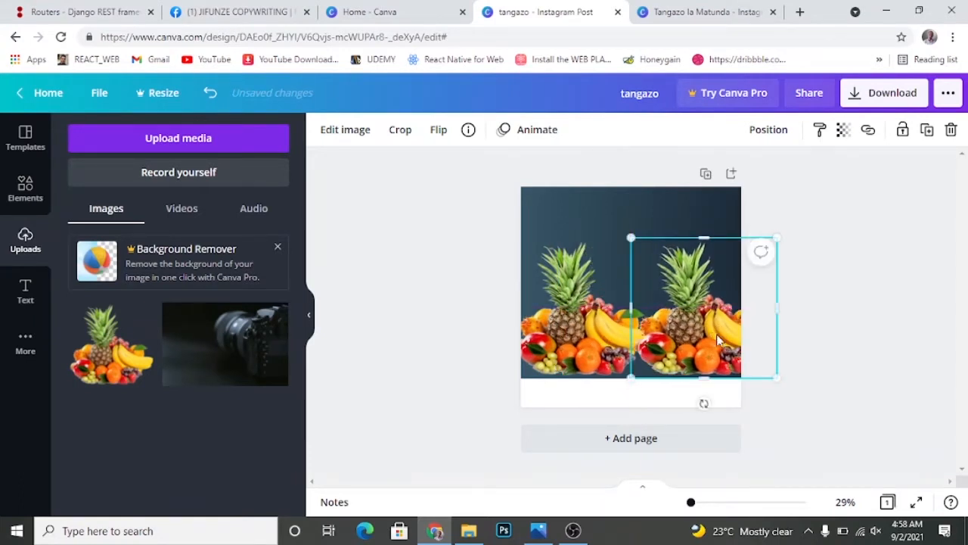
{"action": "left_click", "coordinate": [843, 132]}
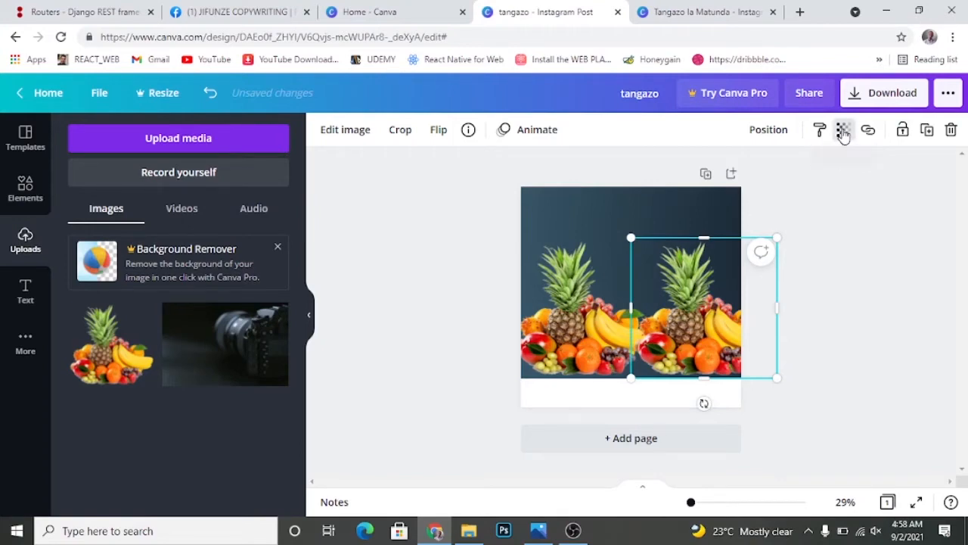
{"action": "left_click_drag", "start_coordinate": [792, 178], "coordinate": [761, 181]}
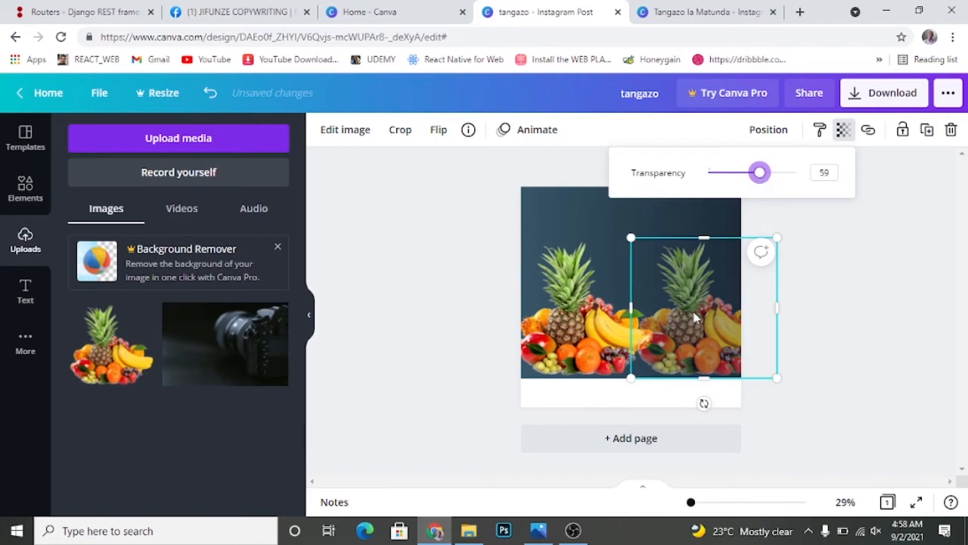
{"action": "left_click", "coordinate": [864, 252]}
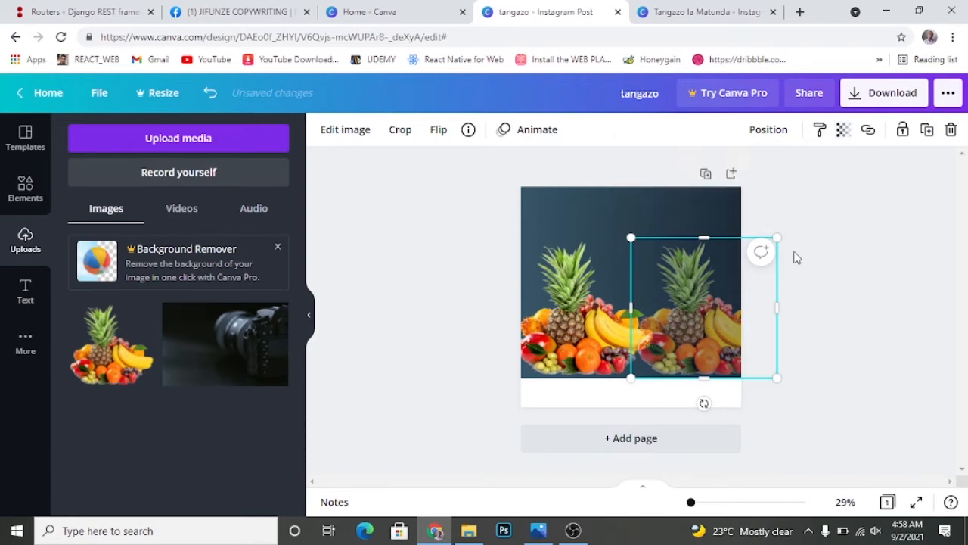
Step: Send the faded fruit copy backwards and resize it to overlap behind the first image and end at the page's right edge
{"action": "left_click", "coordinate": [767, 135]}
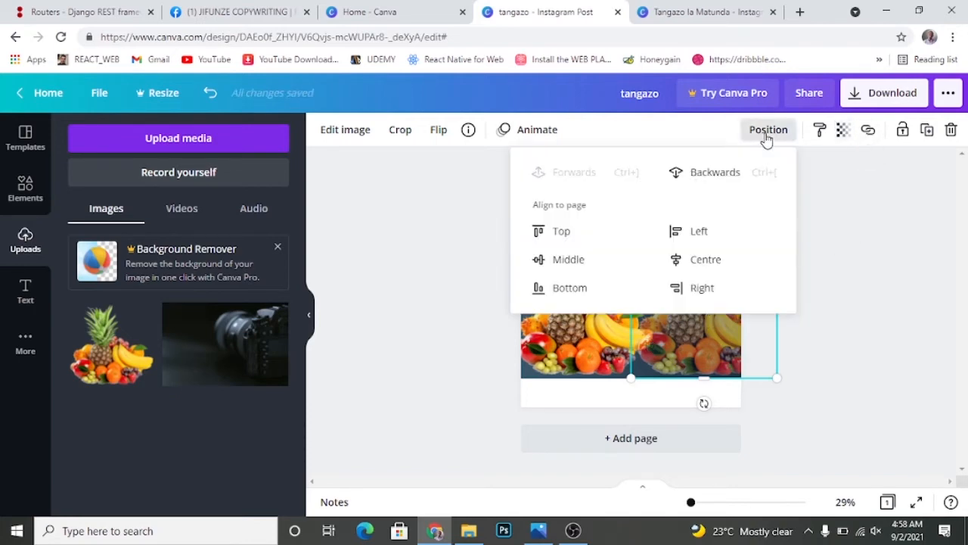
{"action": "left_click", "coordinate": [724, 174]}
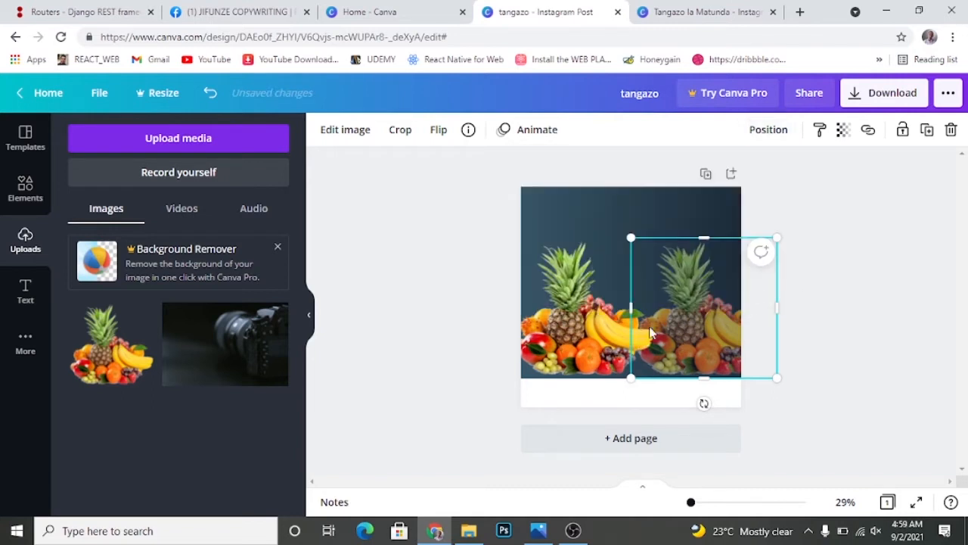
{"action": "left_click_drag", "start_coordinate": [631, 310], "coordinate": [616, 310]}
{"action": "left_click_drag", "start_coordinate": [684, 315], "coordinate": [666, 315]}
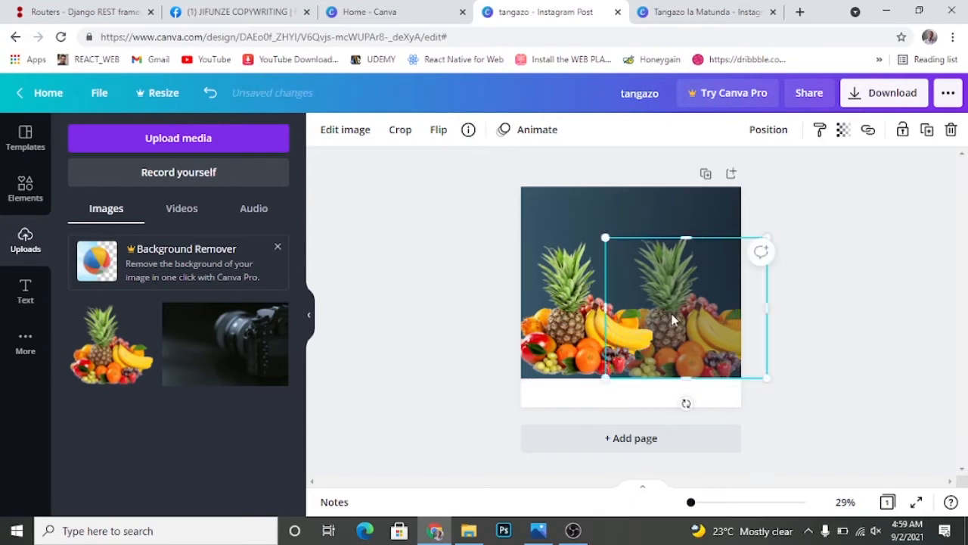
{"action": "mouse_move", "coordinate": [769, 302]}
{"action": "left_mouse_down"}
{"action": "mouse_move", "coordinate": [731, 306]}
{"action": "mouse_move", "coordinate": [750, 304]}
{"action": "left_mouse_up"}
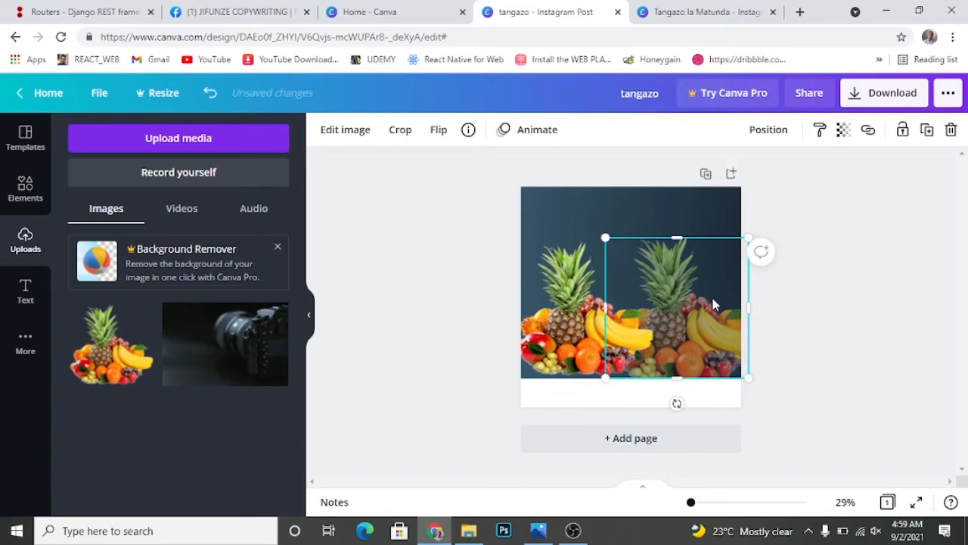
{"action": "mouse_move", "coordinate": [741, 243]}
{"action": "left_mouse_down"}
{"action": "mouse_move", "coordinate": [724, 263]}
{"action": "mouse_move", "coordinate": [749, 260]}
{"action": "left_mouse_up"}
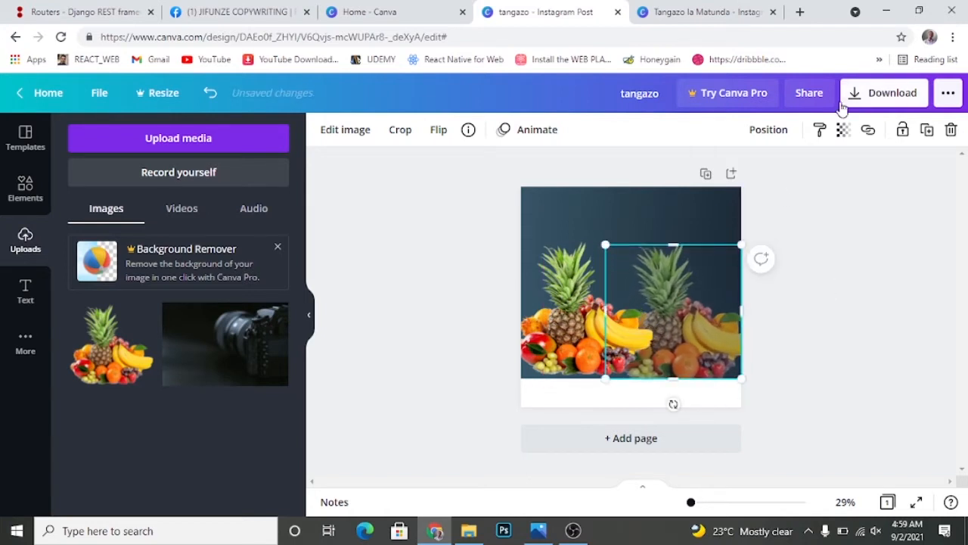
Step: Set the transparency of the rear fruit image to 39
{"action": "left_click", "coordinate": [844, 129]}
{"action": "left_click_drag", "start_coordinate": [799, 176], "coordinate": [744, 175]}
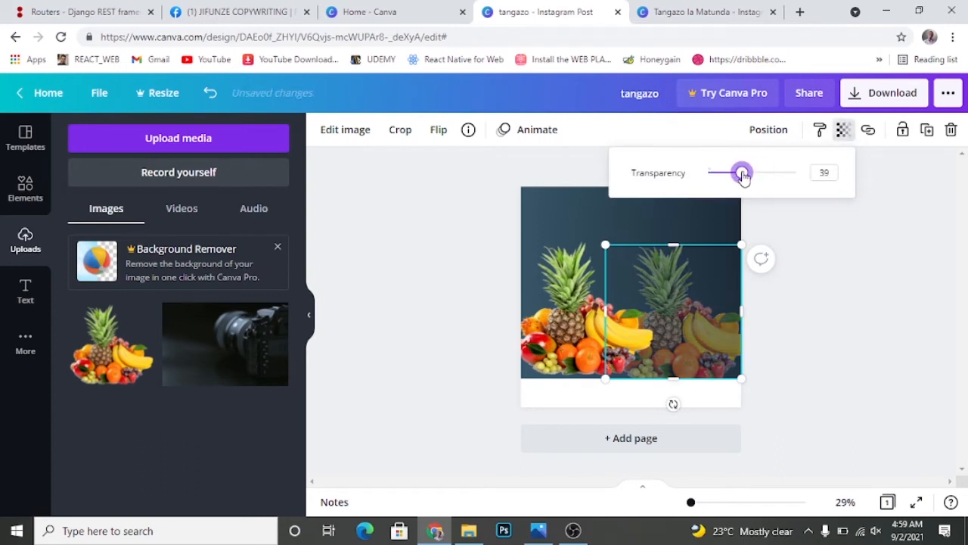
{"action": "left_click", "coordinate": [852, 404]}
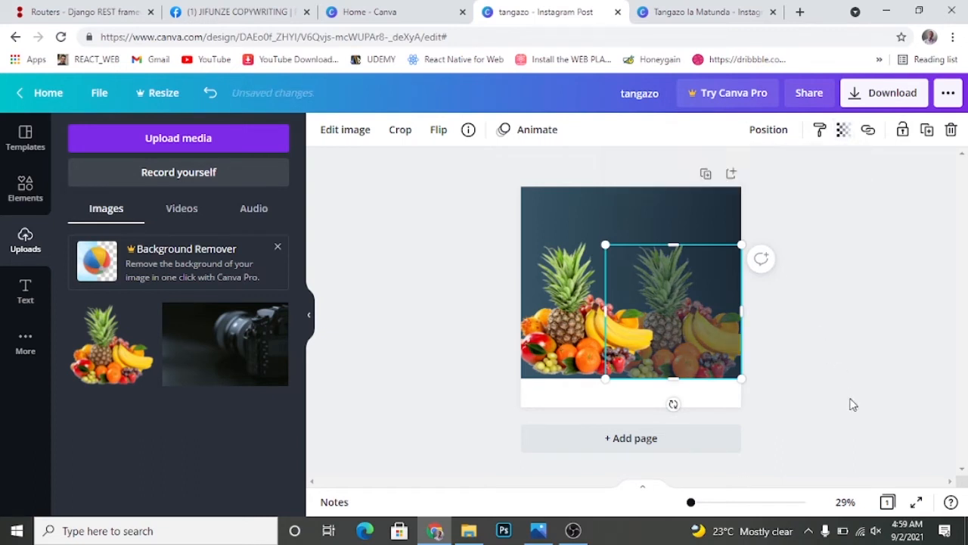
Step: Shrink the front fruit image and place it at the page's left edge, resting on the white strip
{"action": "left_click", "coordinate": [466, 368]}
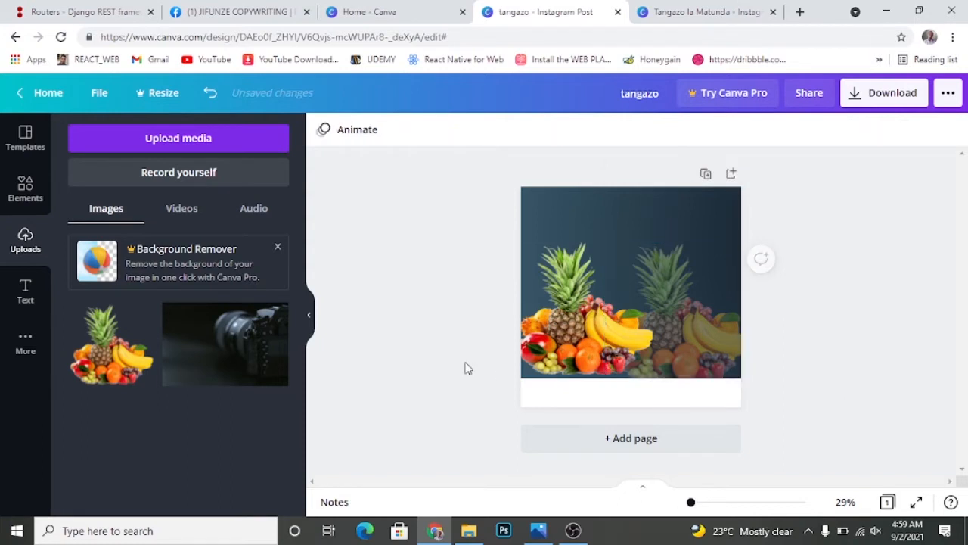
{"action": "left_click", "coordinate": [586, 321]}
{"action": "left_click_drag", "start_coordinate": [652, 379], "coordinate": [631, 355]}
{"action": "left_click_drag", "start_coordinate": [582, 334], "coordinate": [583, 357]}
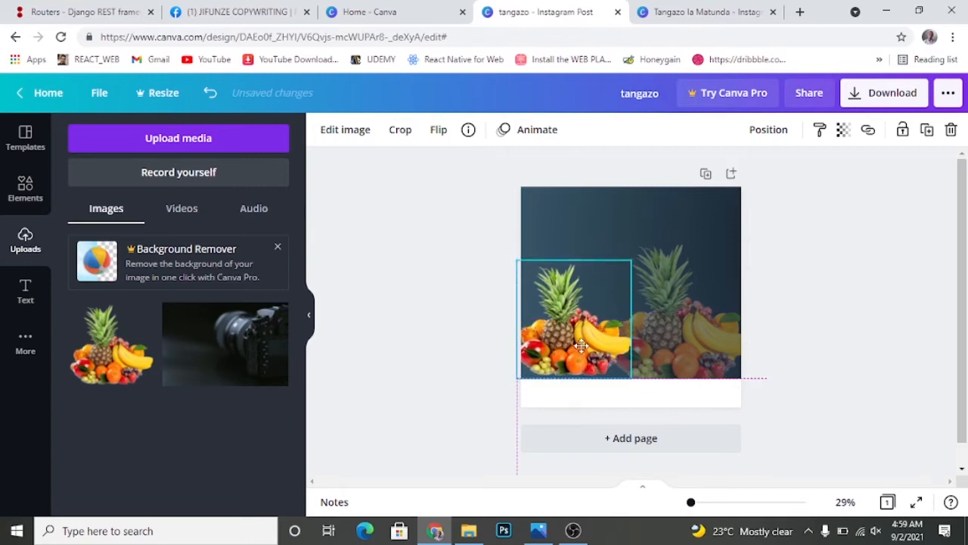
{"action": "left_click", "coordinate": [802, 307]}
Step: Shrink the faded rear fruit image toward the page's right edge and move it down to slightly overlap the white strip
{"action": "left_click", "coordinate": [688, 313]}
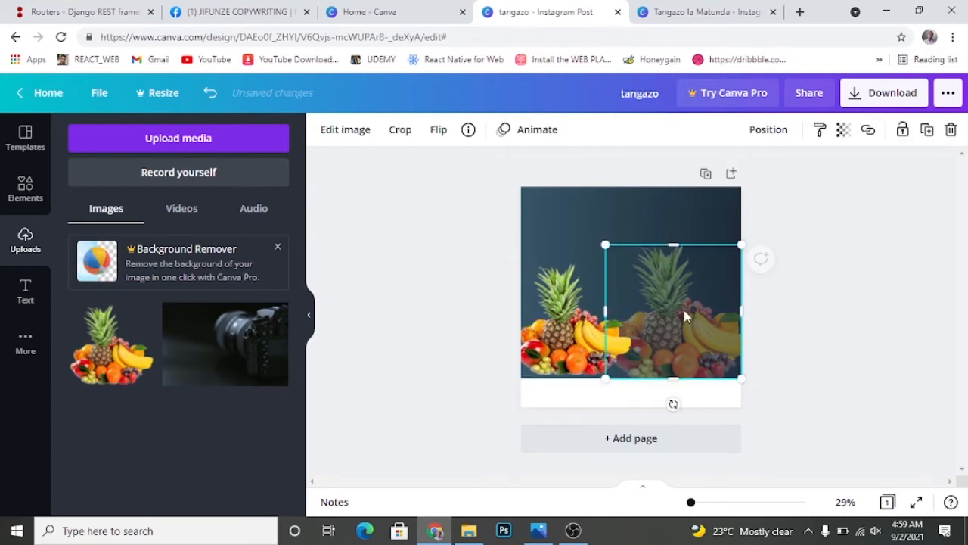
{"action": "double_click", "coordinate": [683, 311]}
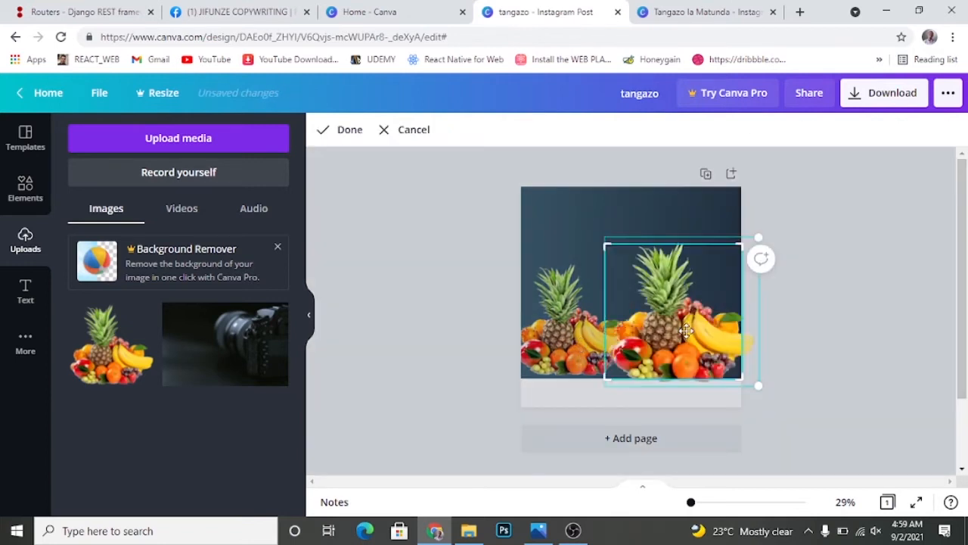
{"action": "left_click", "coordinate": [806, 335]}
{"action": "left_click", "coordinate": [642, 283]}
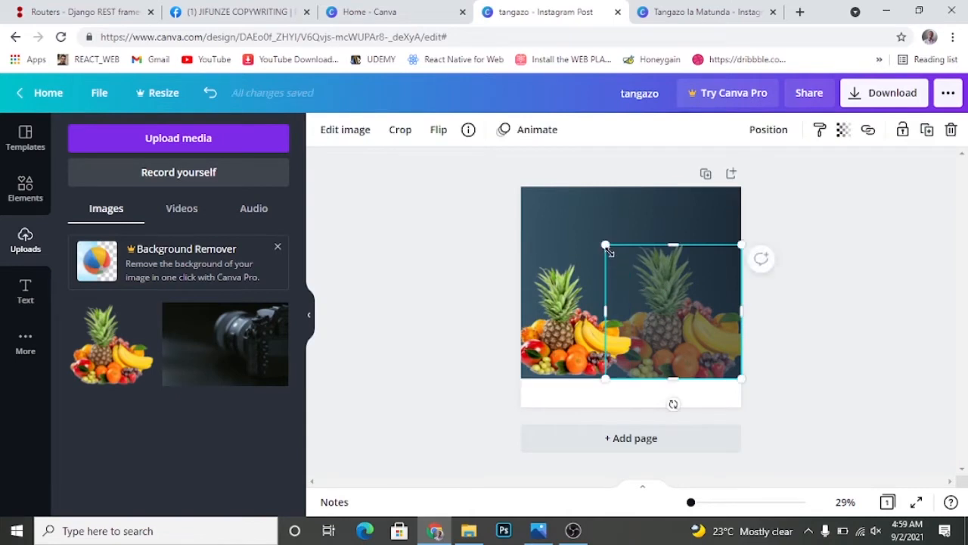
{"action": "left_click_drag", "start_coordinate": [605, 244], "coordinate": [628, 274]}
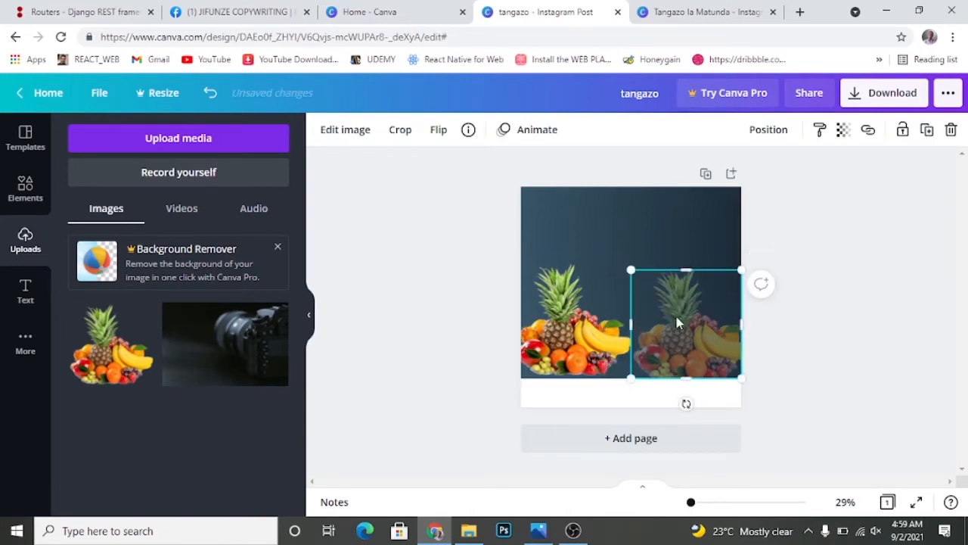
{"action": "mouse_move", "coordinate": [675, 313]}
{"action": "left_mouse_down"}
{"action": "mouse_move", "coordinate": [648, 318]}
{"action": "mouse_move", "coordinate": [671, 325]}
{"action": "left_mouse_up"}
{"action": "left_click", "coordinate": [789, 323]}
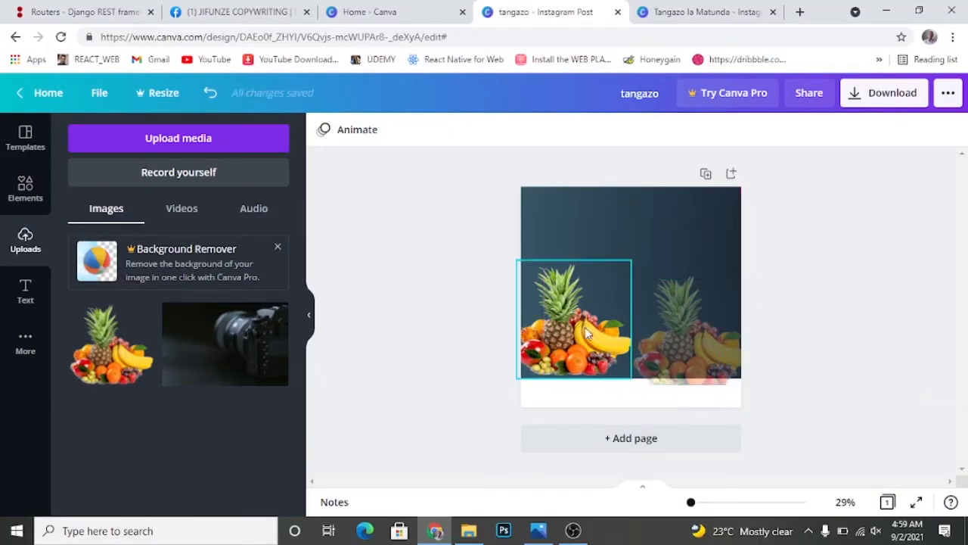
Step: Enlarge the front fruit image to about 613 × 633 and move it down to slightly overlap the white strip
{"action": "left_click", "coordinate": [561, 342]}
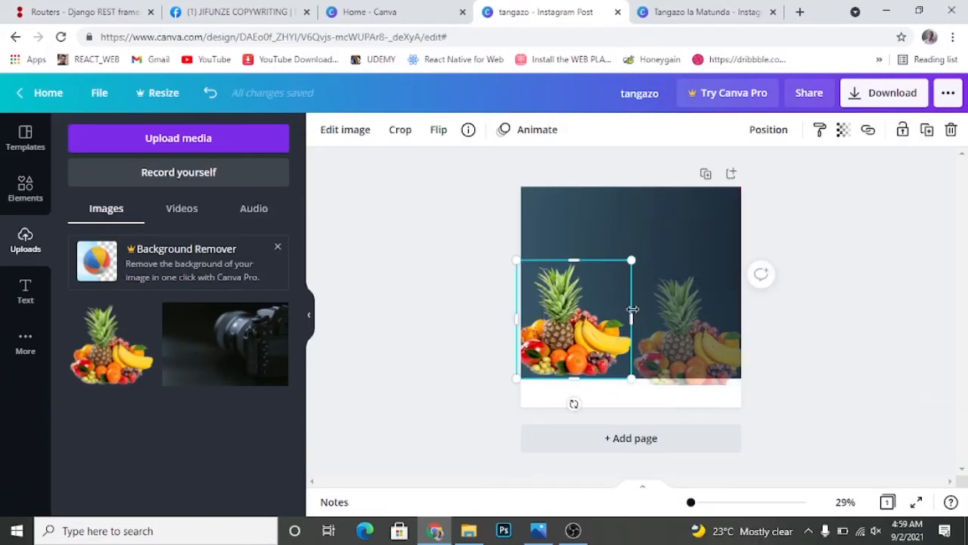
{"action": "left_click_drag", "start_coordinate": [633, 260], "coordinate": [644, 252]}
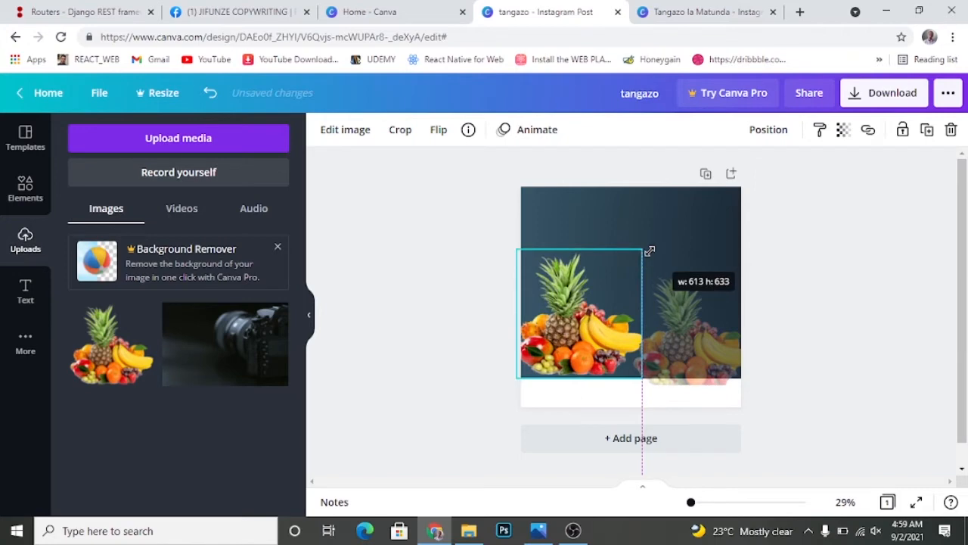
{"action": "left_click_drag", "start_coordinate": [588, 296], "coordinate": [587, 301]}
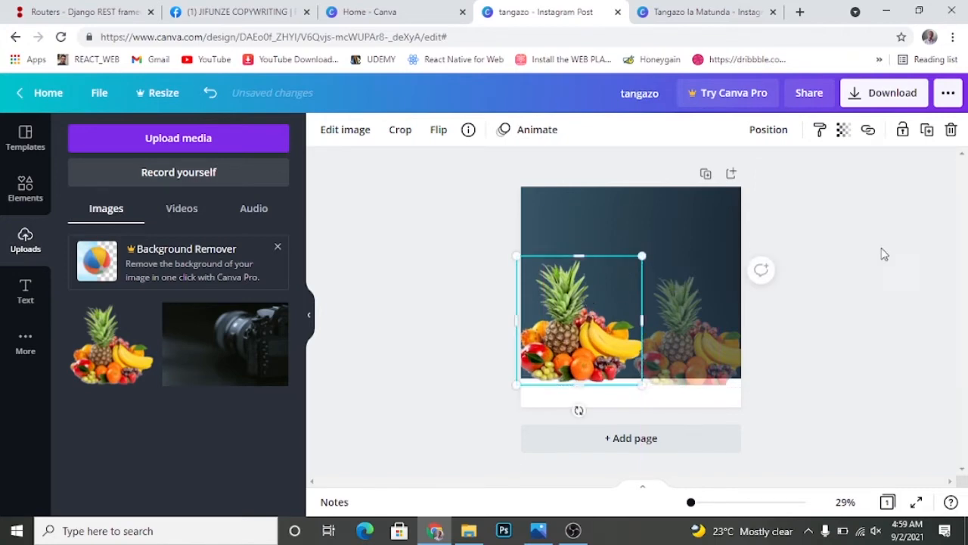
{"action": "left_click", "coordinate": [761, 163]}
Step: Check the heading texts in the Tangazo la Matunda design, and add the subheading "LEO DARASANI" near the top of the tangazo page
{"action": "left_click", "coordinate": [677, 9]}
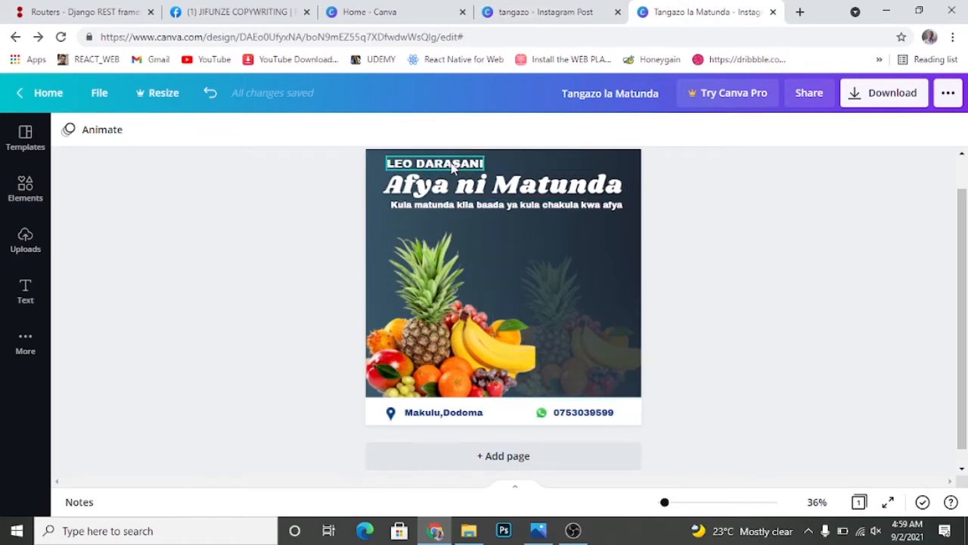
{"action": "left_click", "coordinate": [454, 167]}
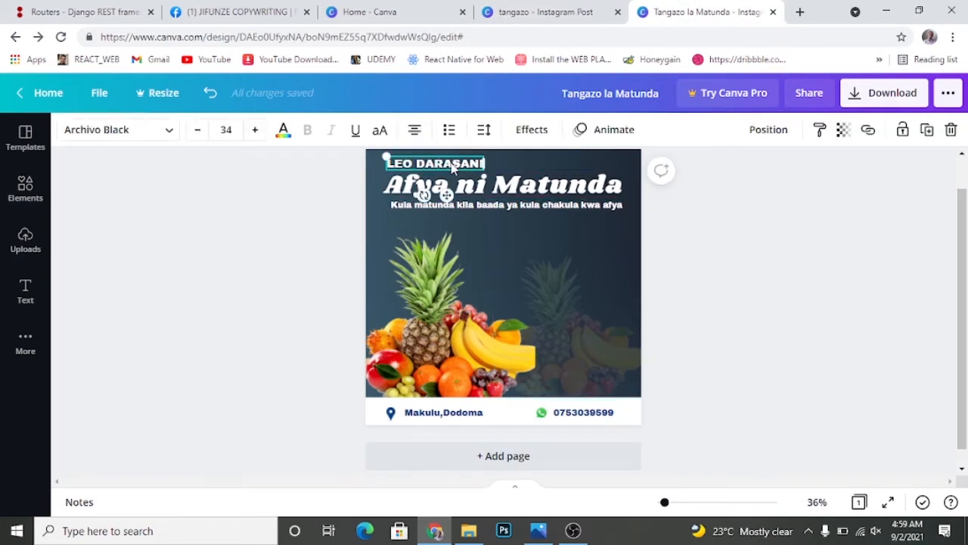
{"action": "left_click", "coordinate": [473, 198]}
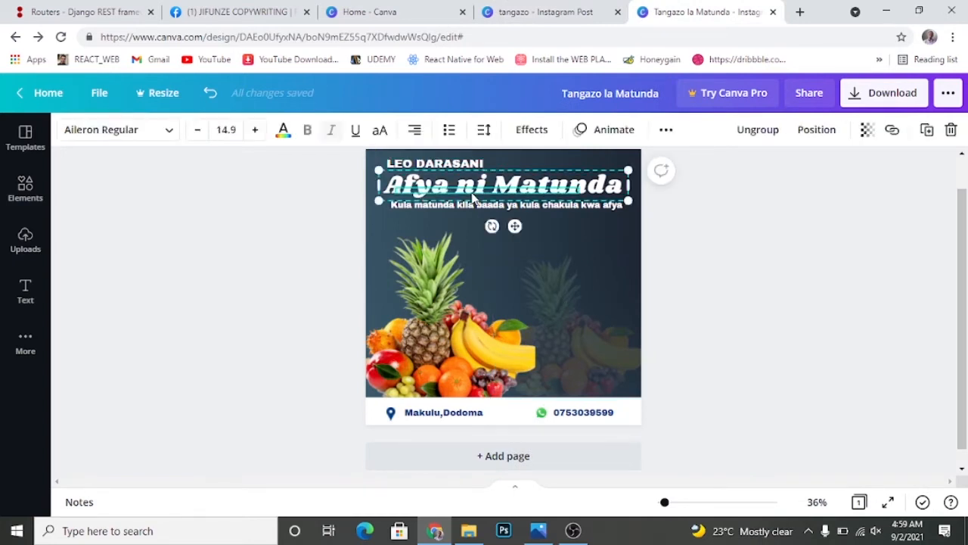
{"action": "left_click", "coordinate": [579, 9]}
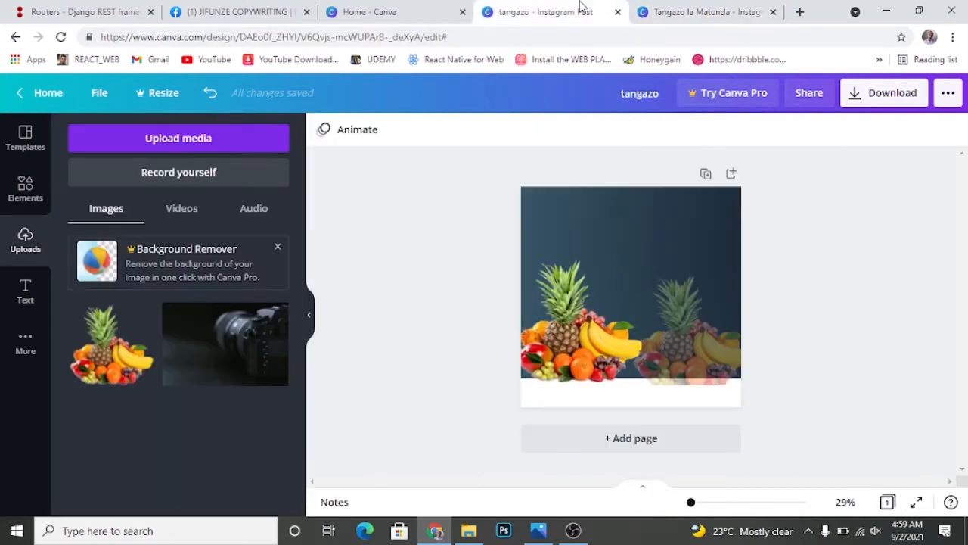
{"action": "left_click", "coordinate": [567, 217]}
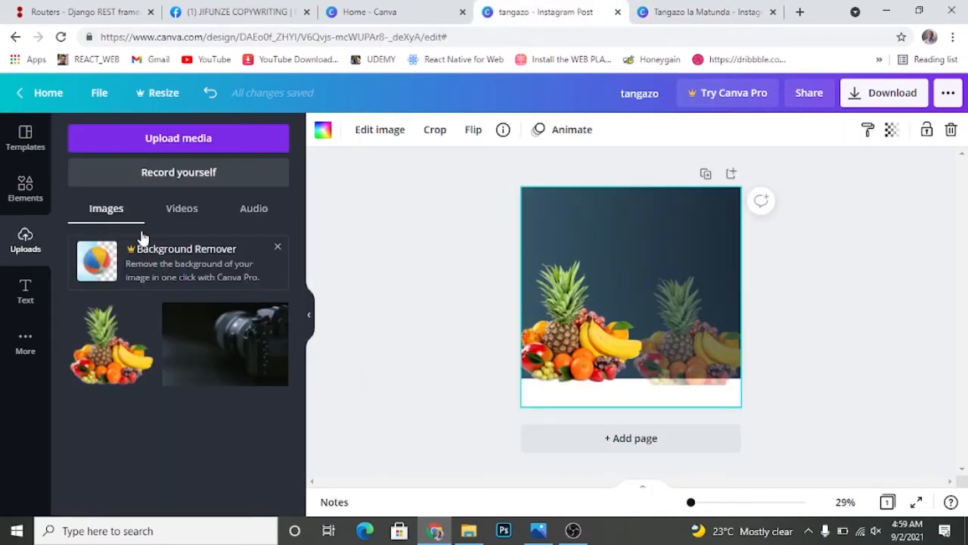
{"action": "left_click", "coordinate": [26, 299]}
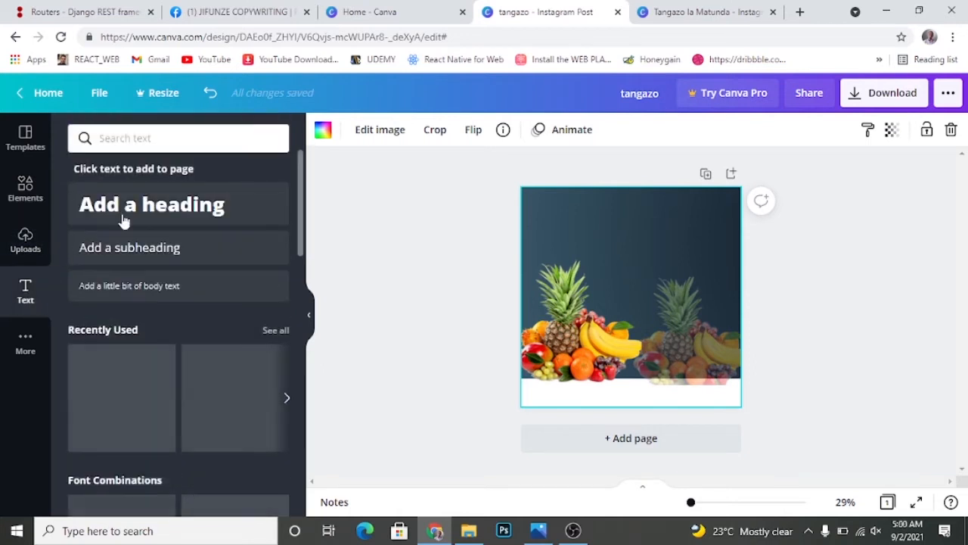
{"action": "left_click_drag", "start_coordinate": [162, 209], "coordinate": [101, 261]}
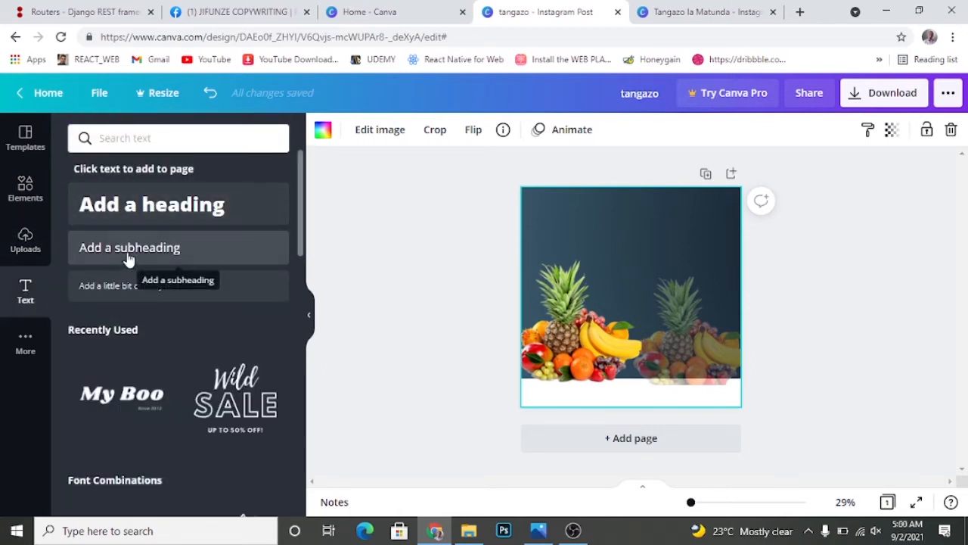
{"action": "left_click", "coordinate": [129, 250]}
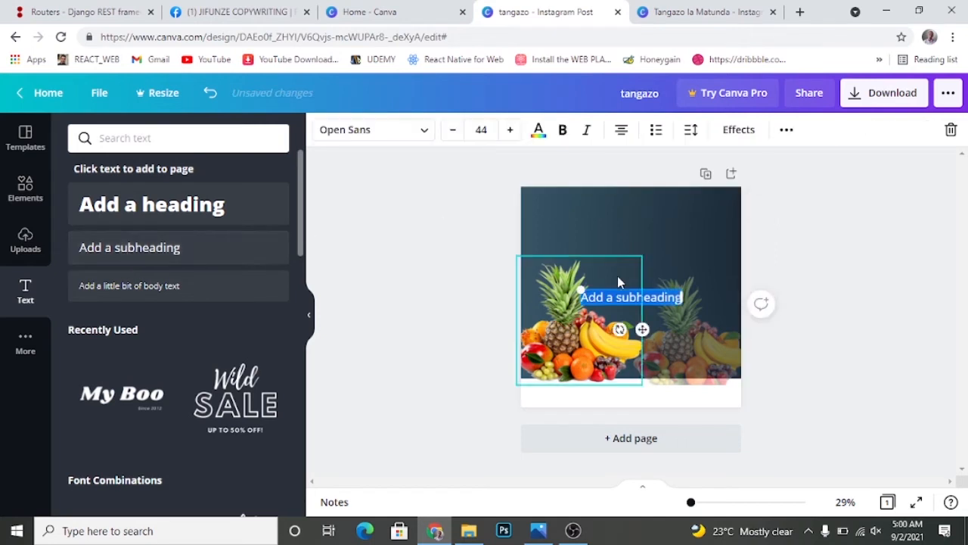
{"action": "key", "text": "BackSpace"}
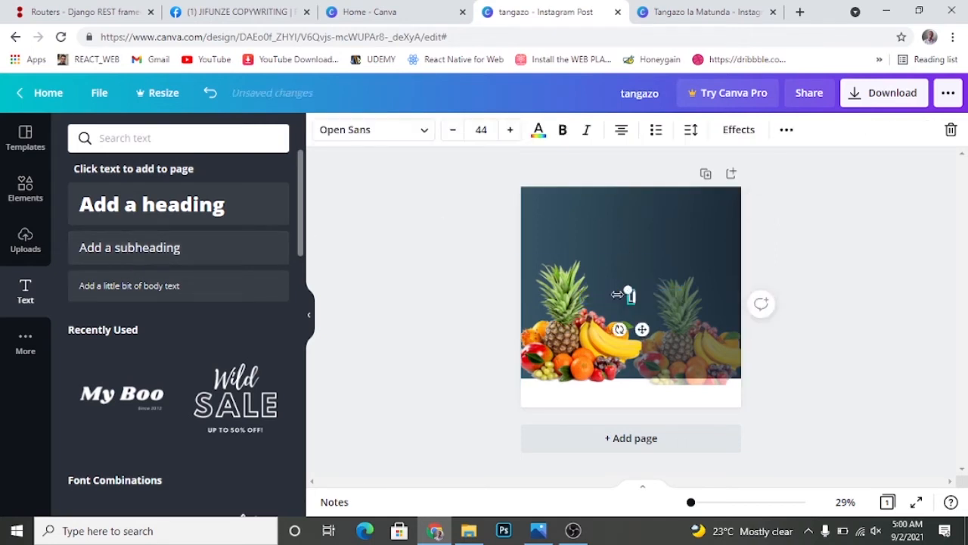
{"action": "type", "text": "LEO DARASAN"}
{"action": "left_click", "coordinate": [469, 235]}
{"action": "left_click_drag", "start_coordinate": [644, 300], "coordinate": [587, 202]}
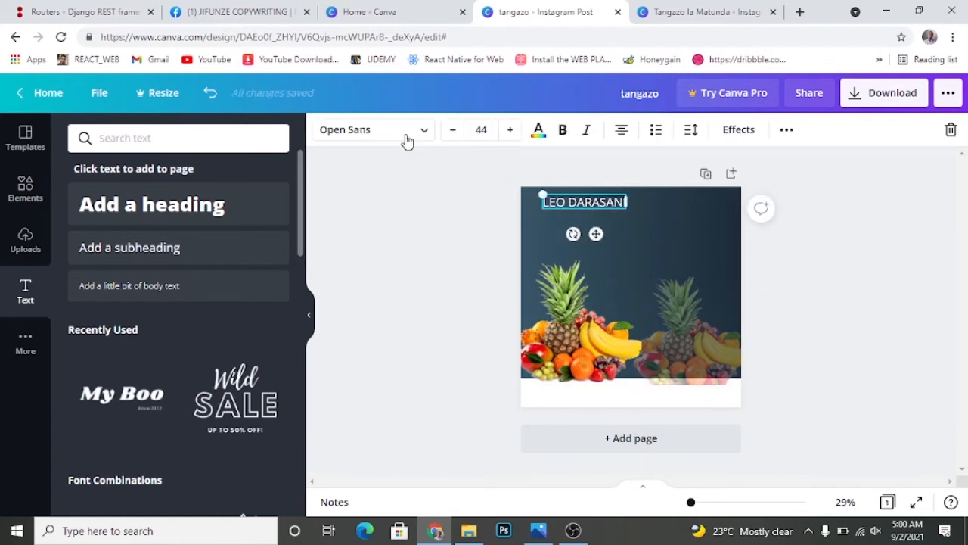
Step: Set the "LEO DARASANI" text to Archivo Black at size 38 and align it near the page's top-left corner
{"action": "left_click", "coordinate": [424, 135]}
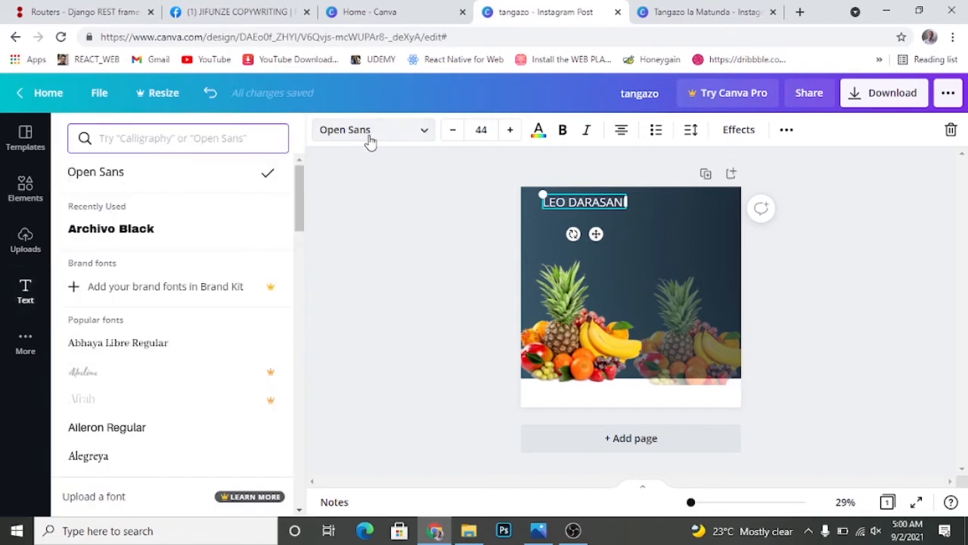
{"action": "left_click", "coordinate": [157, 241]}
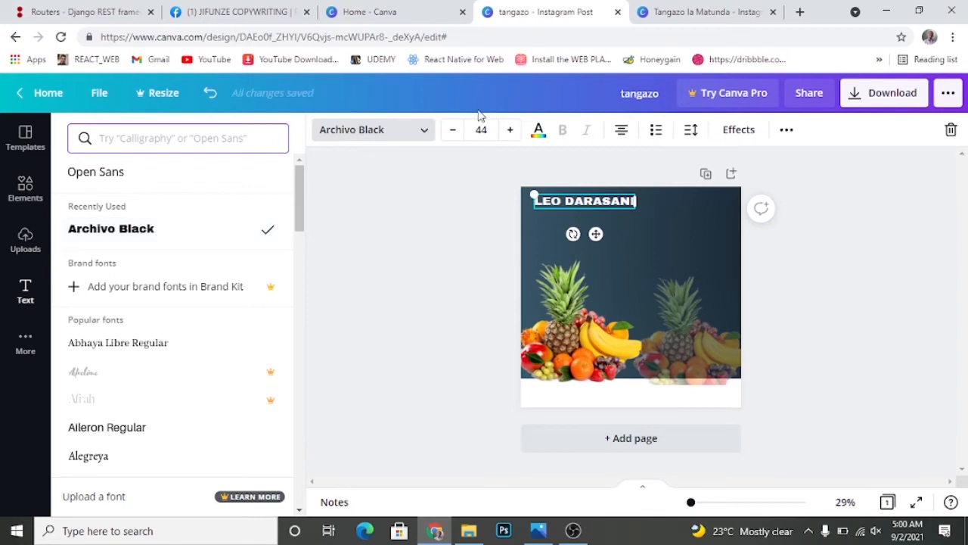
{"action": "left_click", "coordinate": [455, 134]}
{"action": "left_click", "coordinate": [452, 129]}
{"action": "left_click", "coordinate": [453, 129]}
{"action": "left_click", "coordinate": [452, 130]}
{"action": "left_click", "coordinate": [452, 130]}
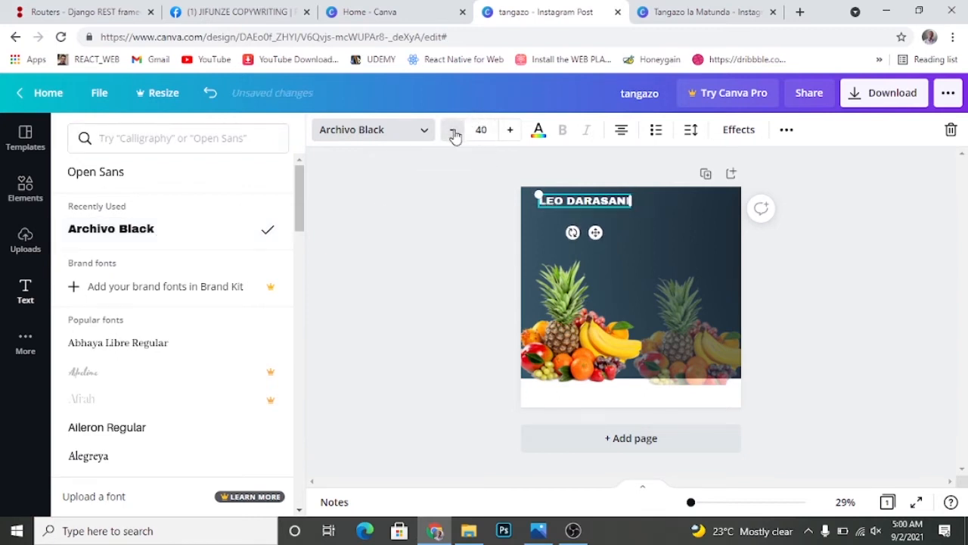
{"action": "left_click", "coordinate": [453, 129]}
{"action": "left_click", "coordinate": [452, 129]}
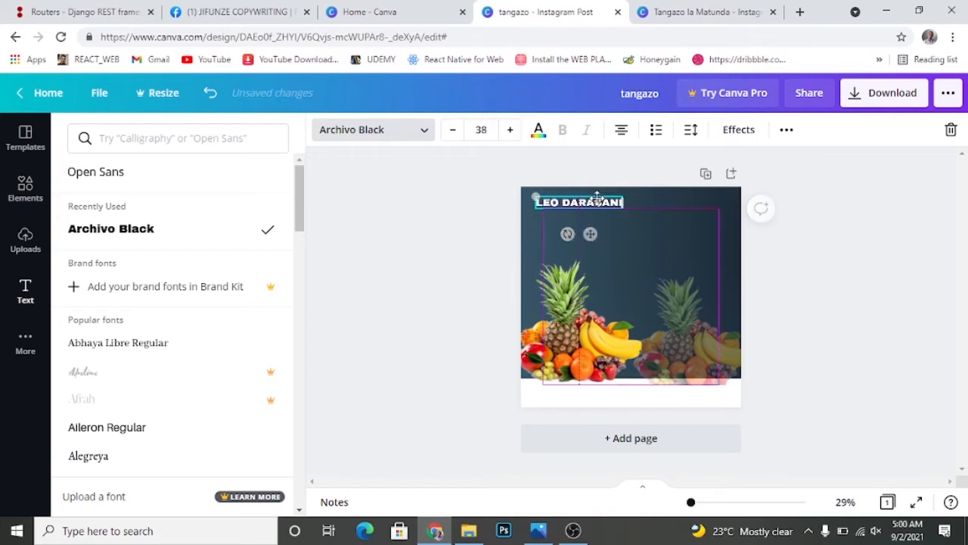
{"action": "mouse_move", "coordinate": [605, 203]}
{"action": "left_mouse_down"}
{"action": "mouse_move", "coordinate": [599, 191]}
{"action": "mouse_move", "coordinate": [602, 200]}
{"action": "left_mouse_up"}
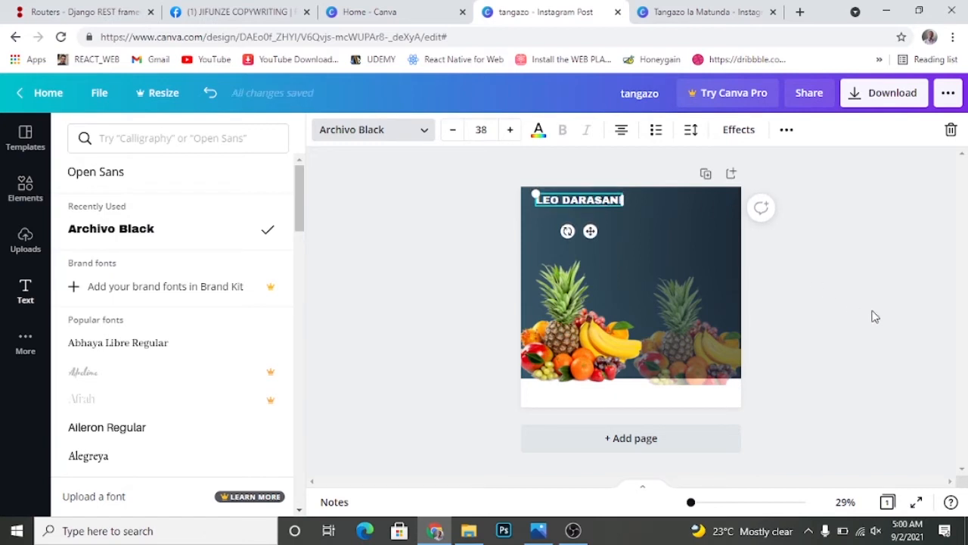
{"action": "left_click", "coordinate": [760, 234]}
{"action": "left_click", "coordinate": [426, 257]}
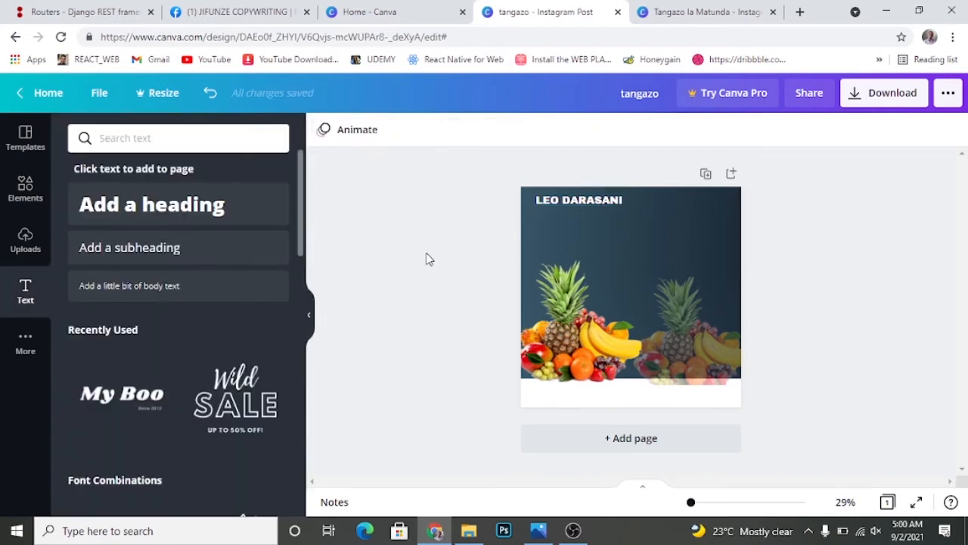
Step: Check the title's font in the Tangazo la Matunda design, and add the recently used "My Boo" text combination to the tangazo page
{"action": "left_click", "coordinate": [689, 4]}
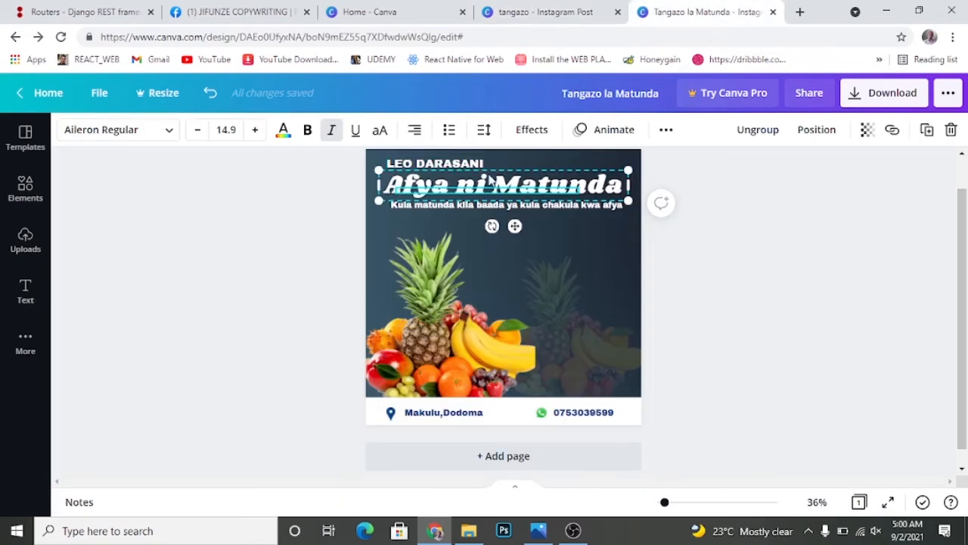
{"action": "left_click", "coordinate": [483, 184]}
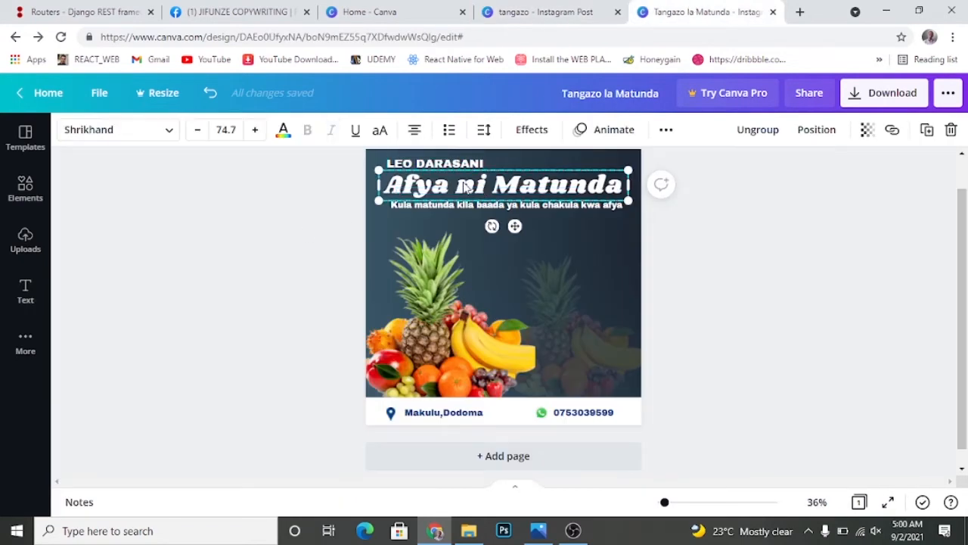
{"action": "left_click", "coordinate": [551, 9]}
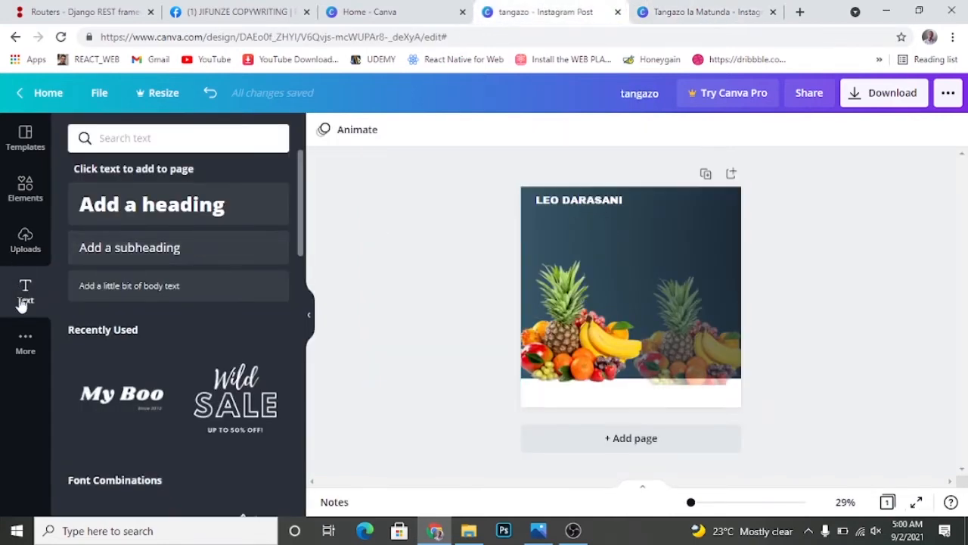
{"action": "left_click", "coordinate": [123, 407]}
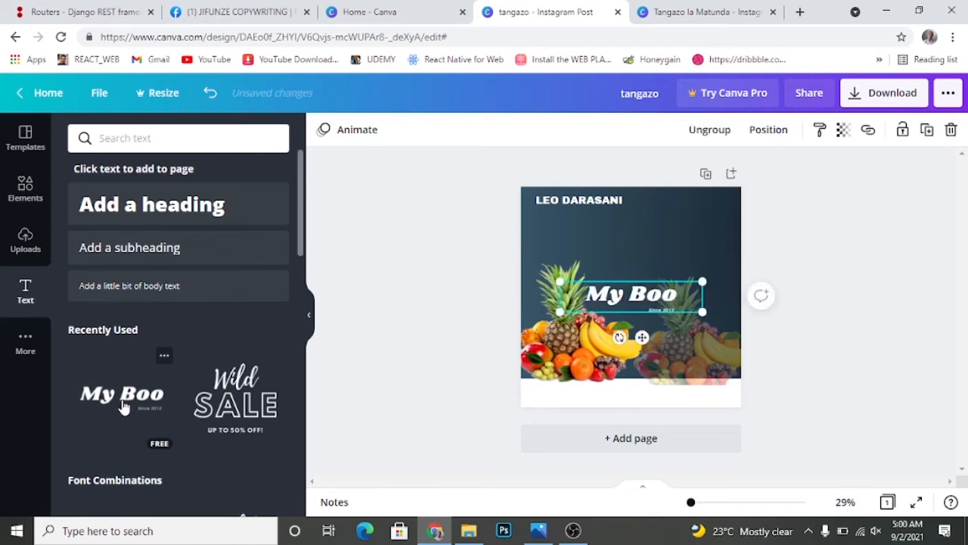
Step: Delete the small "Since 2012" line from the "My Boo" text combination, leaving only its large title text
{"action": "left_click", "coordinate": [665, 312]}
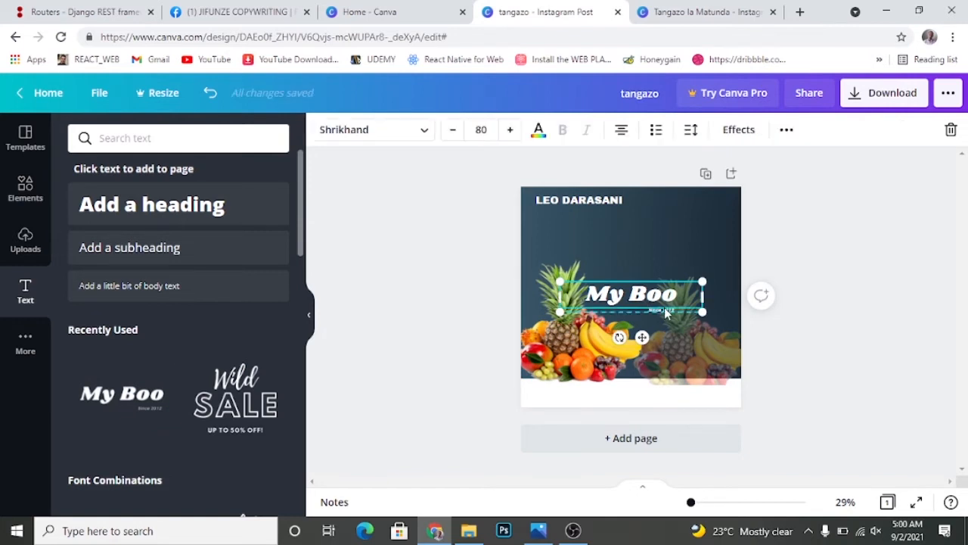
{"action": "left_click", "coordinate": [666, 311]}
{"action": "left_click", "coordinate": [665, 308]}
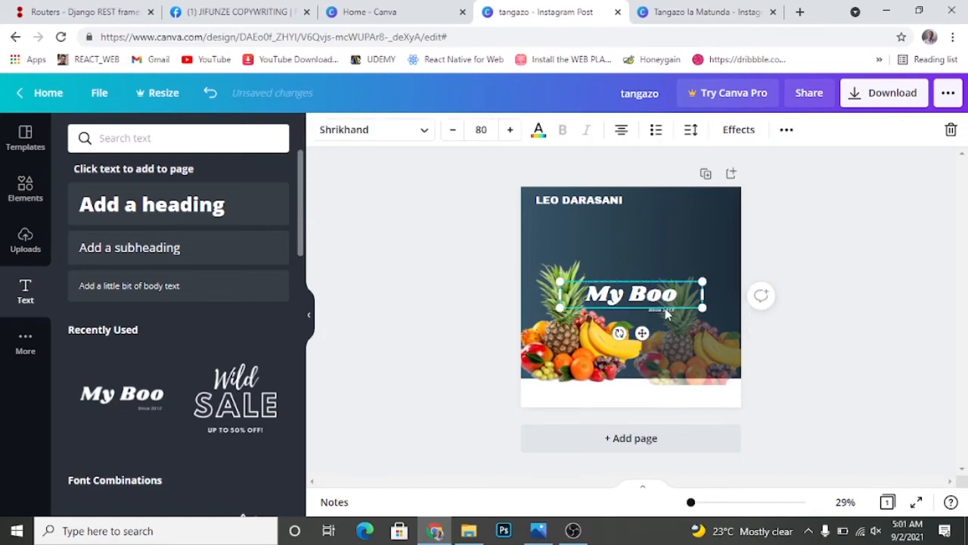
{"action": "left_click", "coordinate": [659, 314]}
{"action": "left_click", "coordinate": [793, 303]}
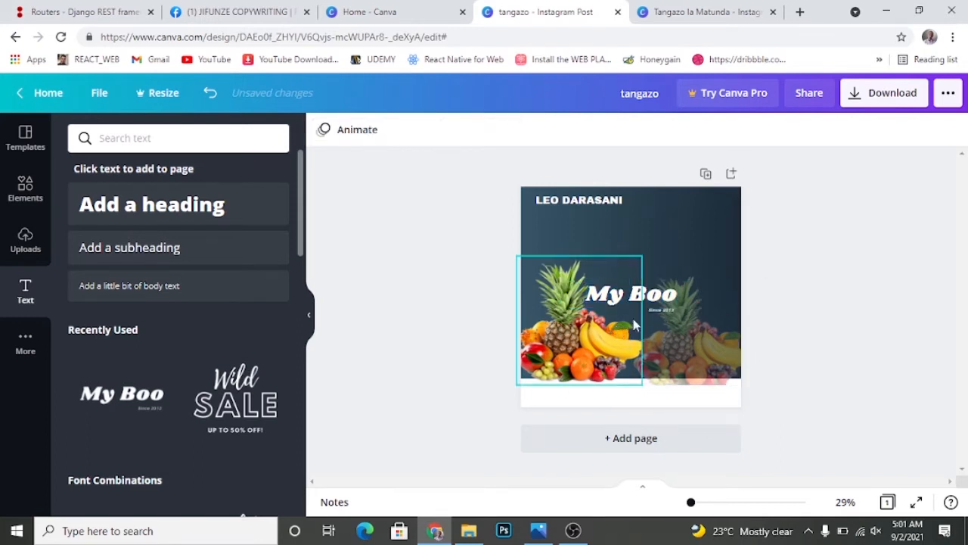
{"action": "left_click", "coordinate": [662, 309]}
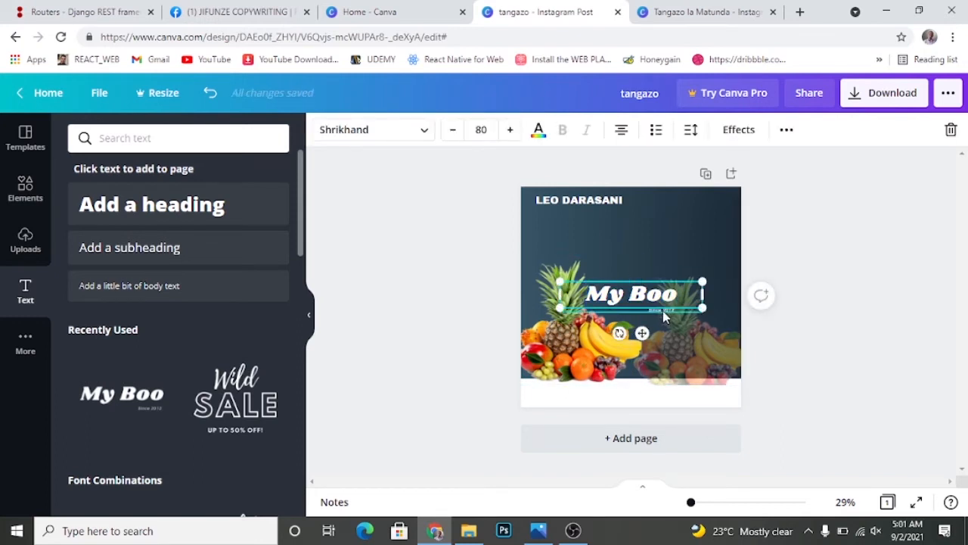
{"action": "left_click", "coordinate": [663, 311]}
{"action": "key", "text": "Delete"}
{"action": "left_click", "coordinate": [670, 9]}
{"action": "left_click", "coordinate": [520, 10]}
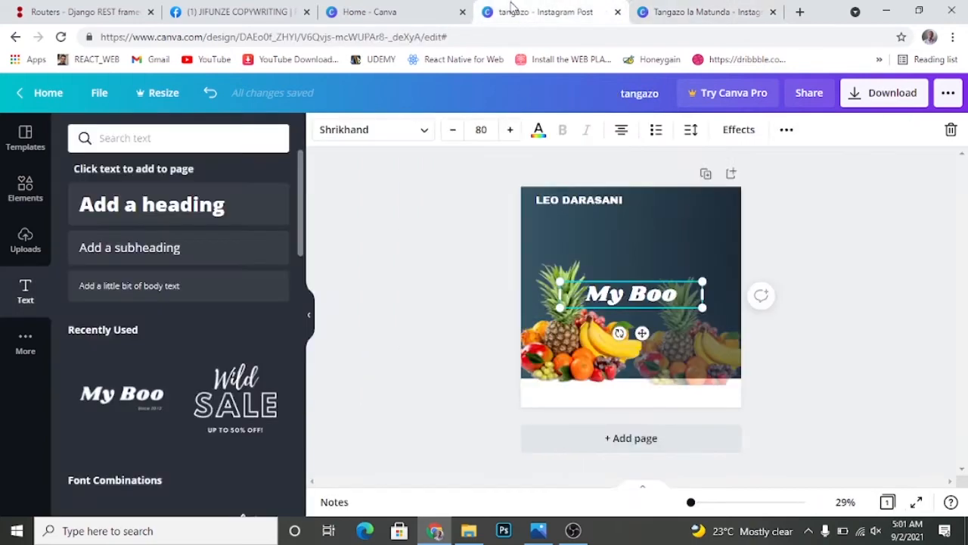
Step: Replace the "My Boo" title text with "Afya ni Matunda"
{"action": "double_click", "coordinate": [618, 298]}
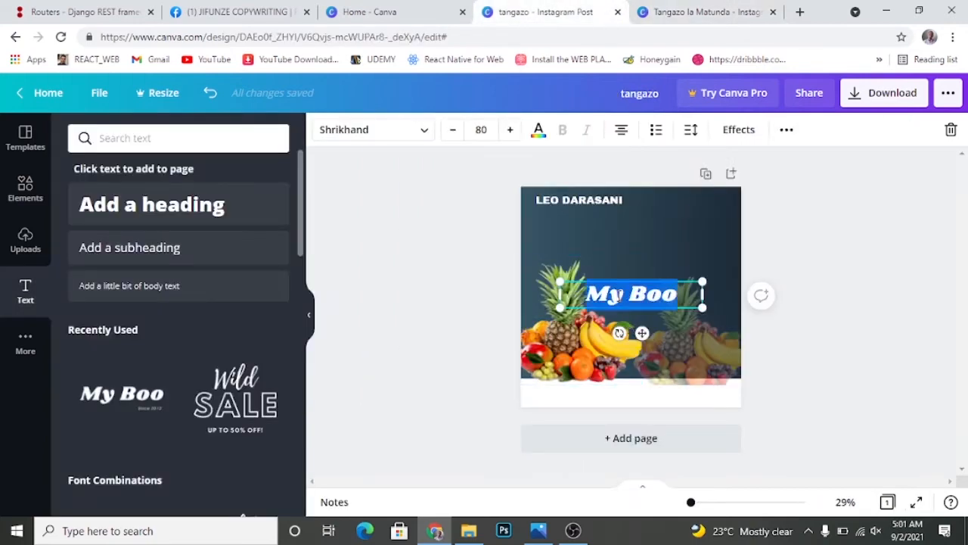
{"action": "left_click", "coordinate": [617, 295]}
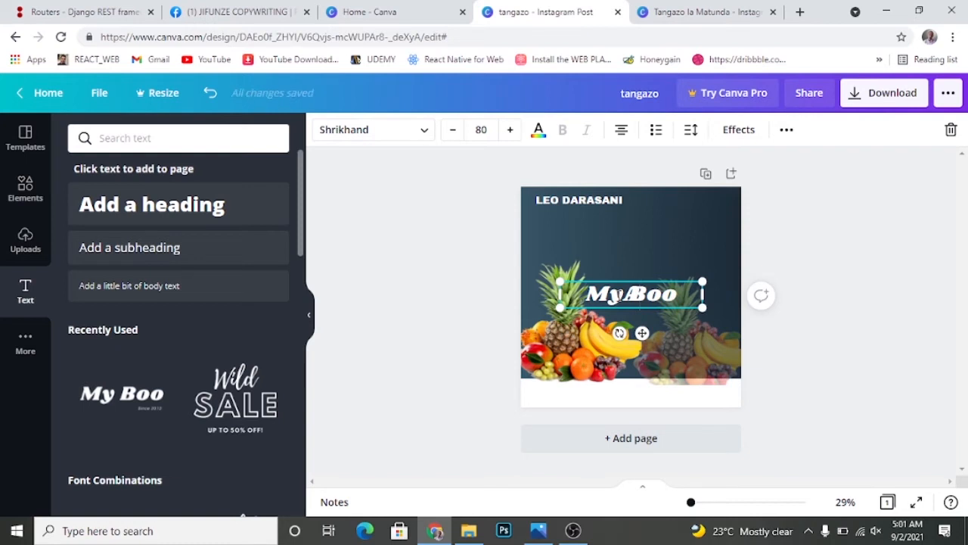
{"action": "type", "text": "Afya"}
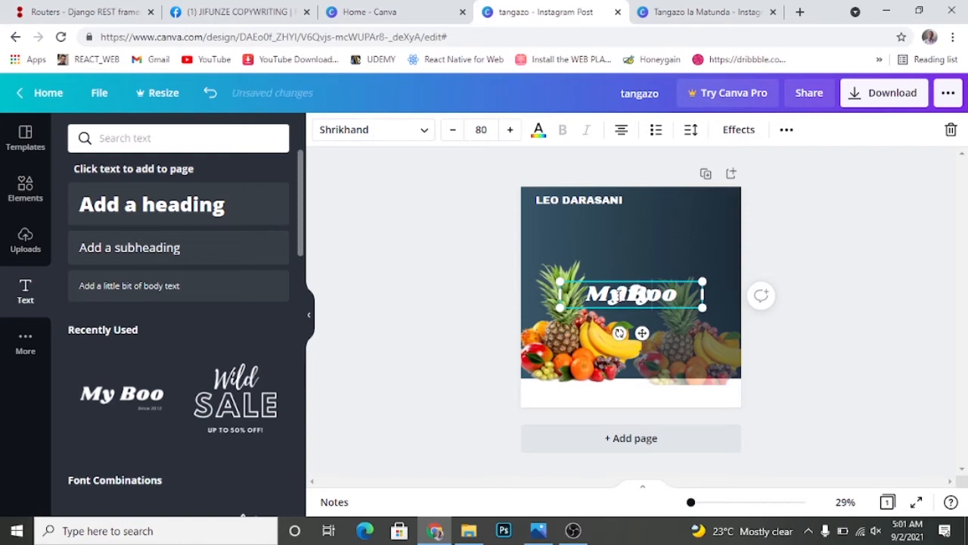
{"action": "type", "text": " ni"}
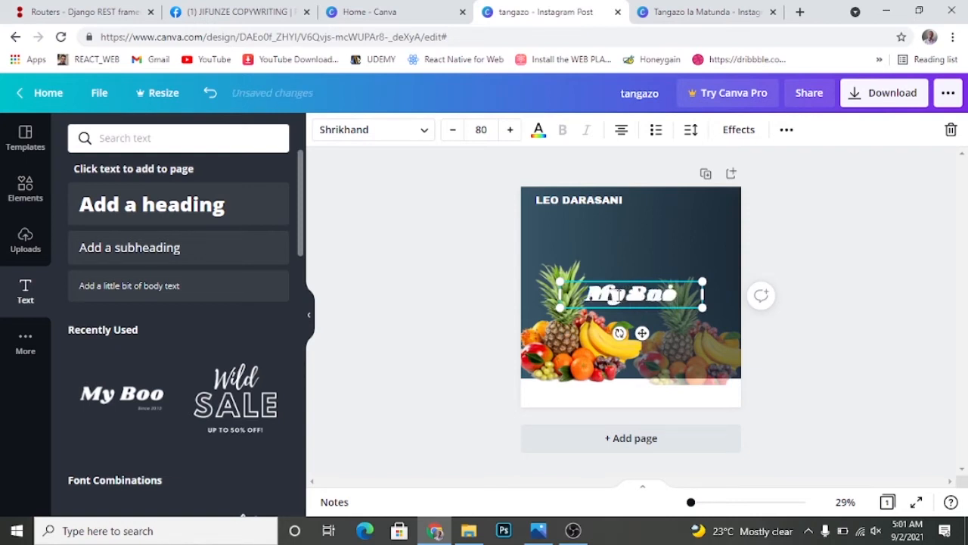
{"action": "type", "text": " Matu"}
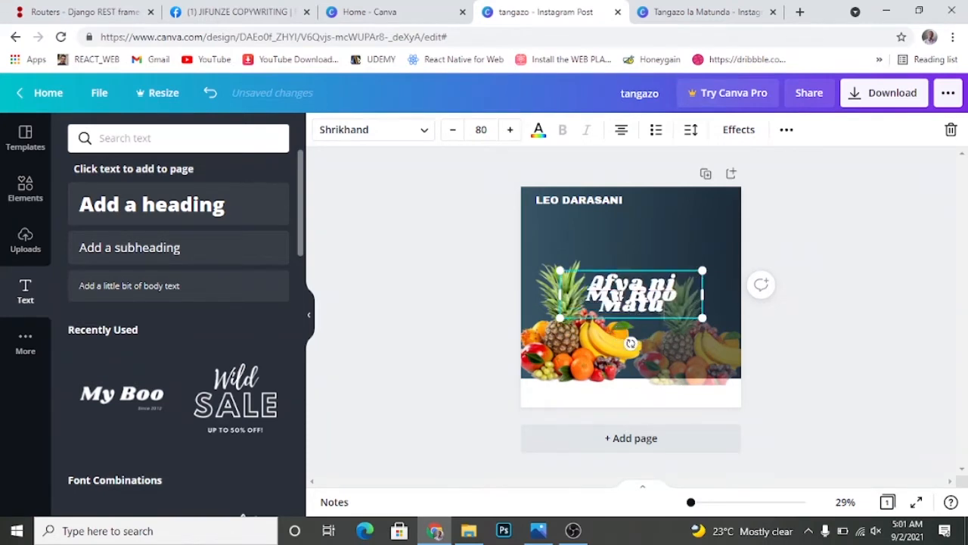
{"action": "type", "text": "nda"}
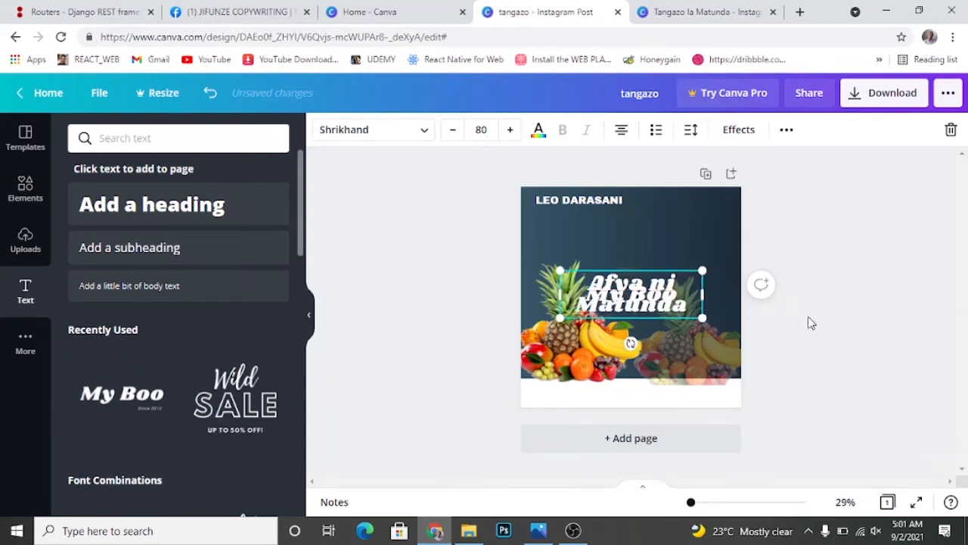
{"action": "left_click", "coordinate": [915, 348]}
Step: Move the "Afya ni Matunda" title up beneath "LEO DARASANI", and delete the leftover "My Boo" text
{"action": "left_click_drag", "start_coordinate": [626, 303], "coordinate": [614, 236]}
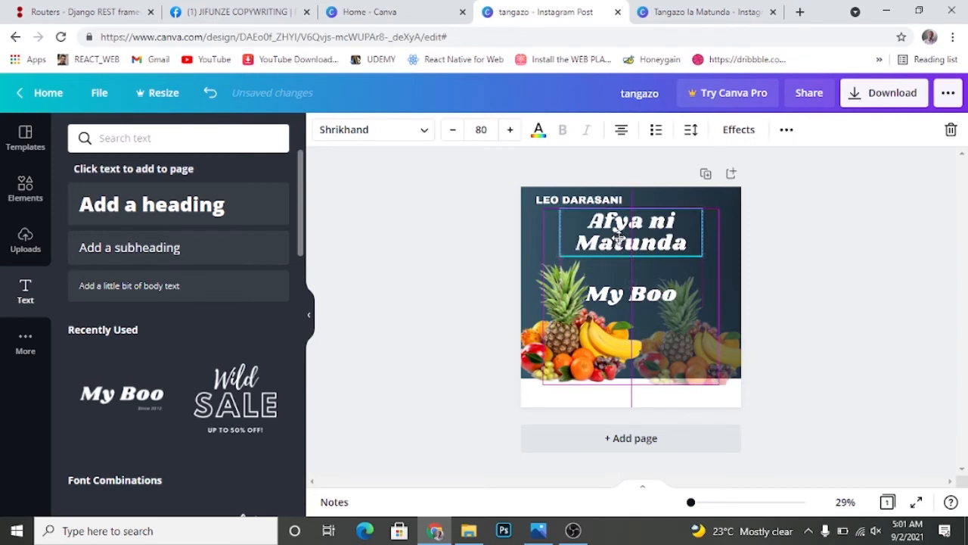
{"action": "left_click", "coordinate": [666, 295]}
{"action": "key", "text": "Delete"}
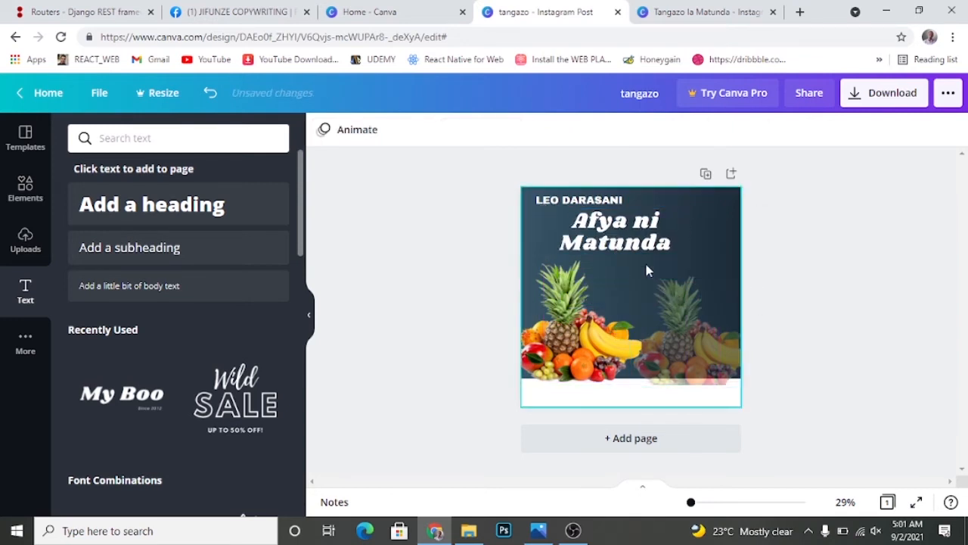
Step: Widen the "Afya ni Matunda" text box on both sides so the title fits on one line, and move it slightly up
{"action": "left_click", "coordinate": [624, 229]}
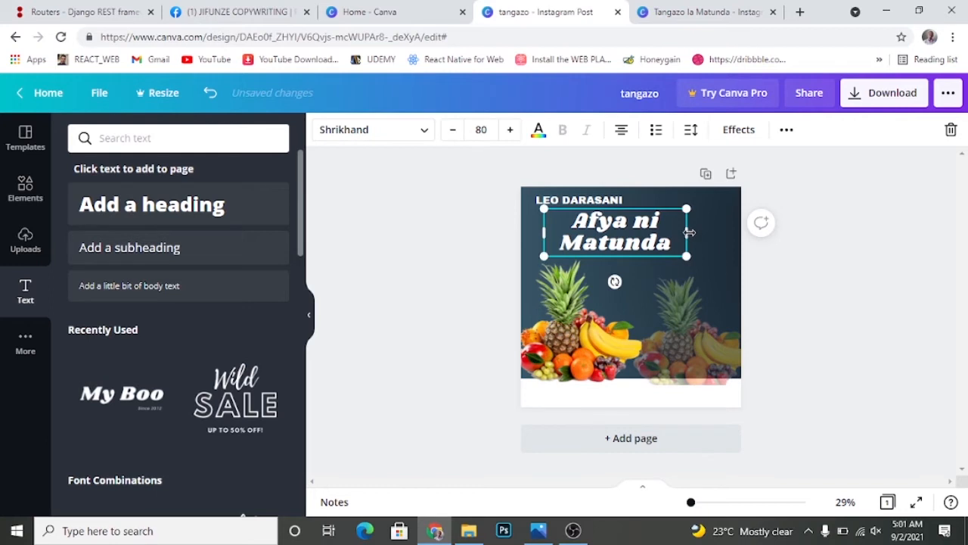
{"action": "left_click_drag", "start_coordinate": [689, 232], "coordinate": [757, 221]}
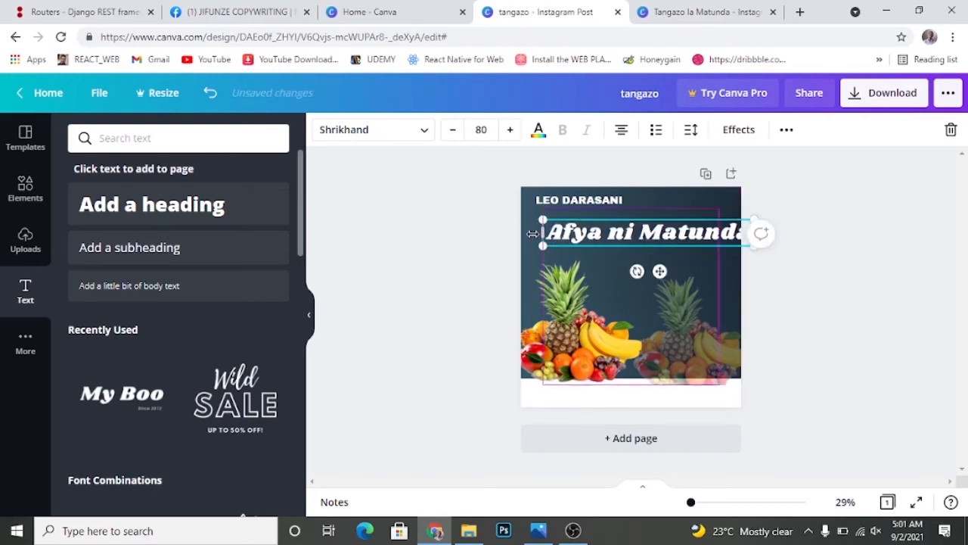
{"action": "left_click_drag", "start_coordinate": [532, 234], "coordinate": [518, 234]}
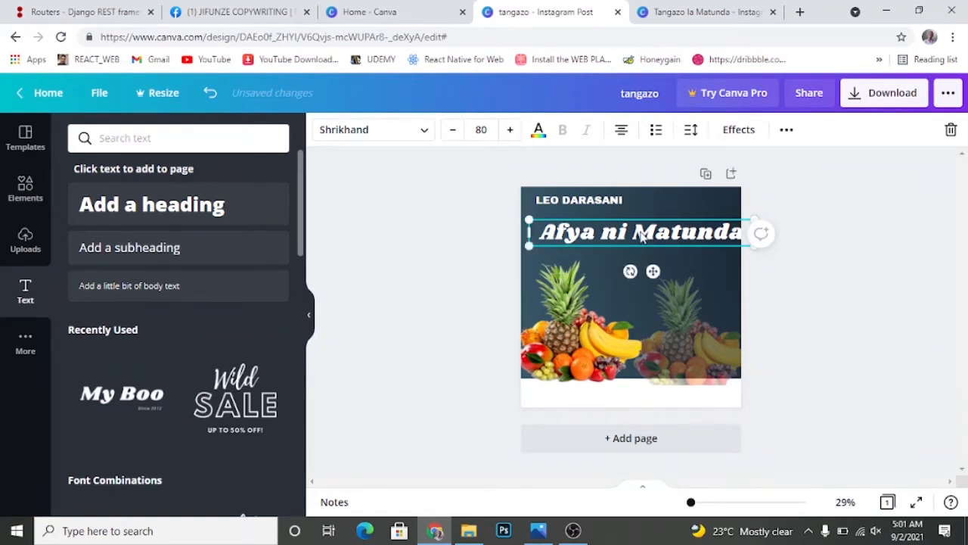
{"action": "left_click_drag", "start_coordinate": [641, 236], "coordinate": [636, 226]}
Step: Set the "Afya ni Matunda" title's size to 75 and place it directly below "LEO DARASANI"
{"action": "left_click", "coordinate": [453, 133]}
{"action": "left_click", "coordinate": [452, 132]}
{"action": "left_click", "coordinate": [452, 132]}
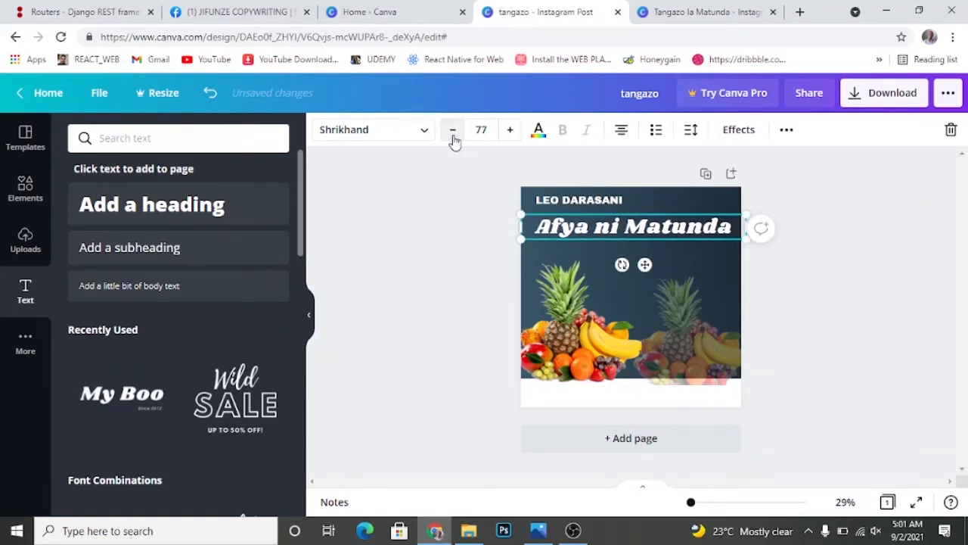
{"action": "left_click", "coordinate": [452, 135]}
{"action": "left_click", "coordinate": [452, 135]}
{"action": "left_click_drag", "start_coordinate": [703, 230], "coordinate": [696, 218]}
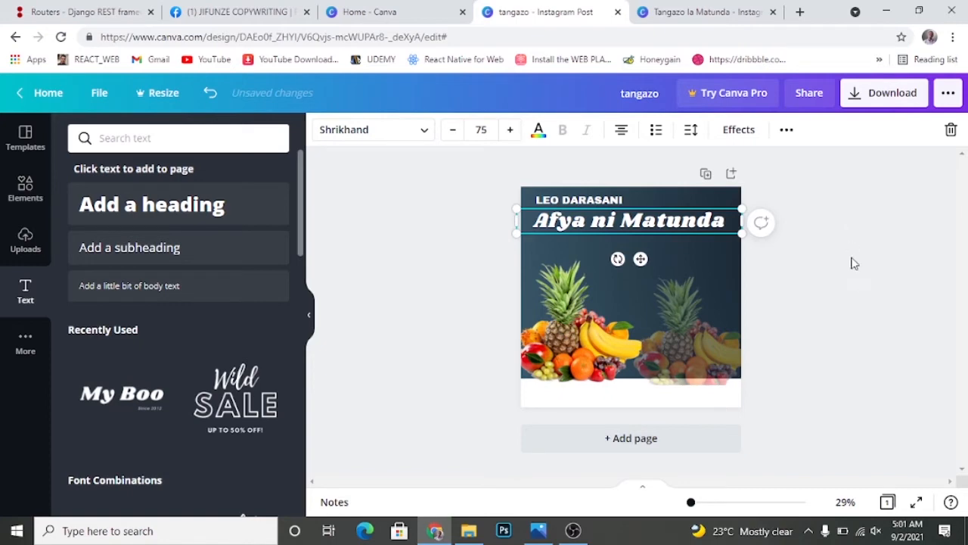
{"action": "left_click", "coordinate": [859, 283]}
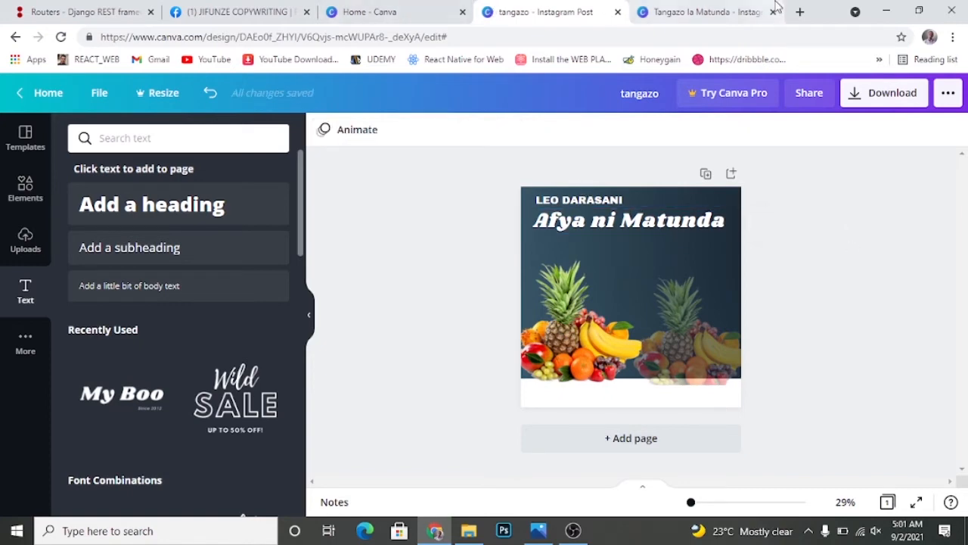
Step: Copy the tagline "Kula matunda kila baada ya kula chakula kwa afya" from the Tangazo la Matunda design
{"action": "left_click", "coordinate": [707, 9]}
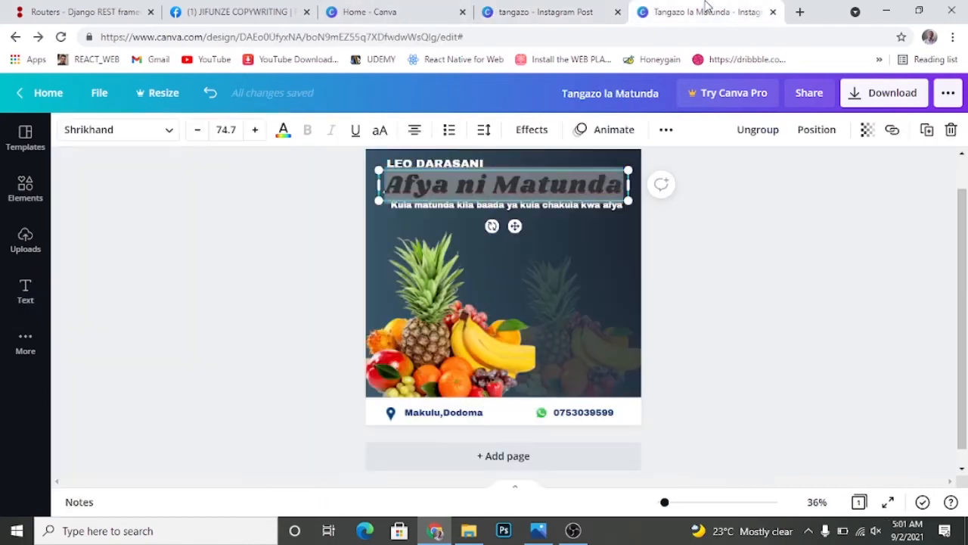
{"action": "left_click", "coordinate": [759, 250]}
{"action": "left_click", "coordinate": [474, 203]}
{"action": "left_click", "coordinate": [475, 202]}
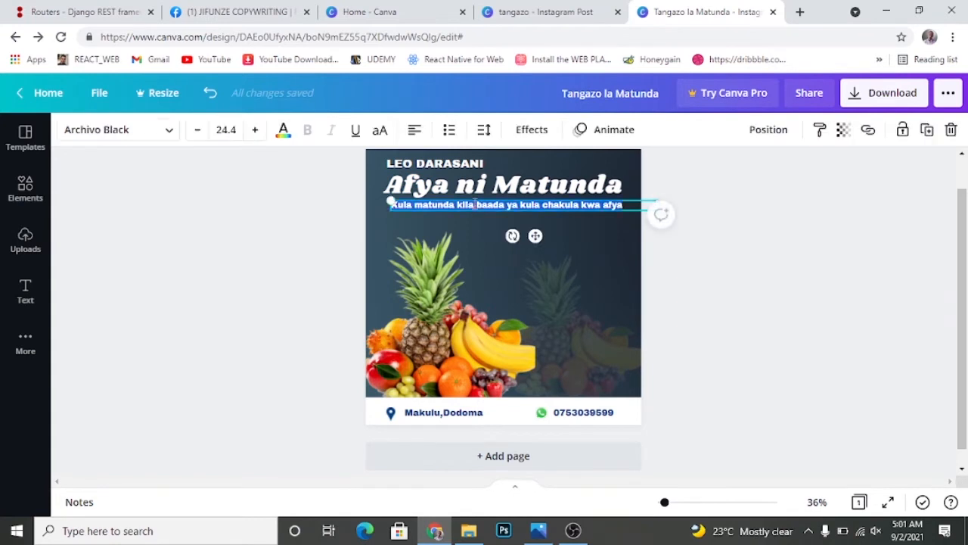
{"action": "right_click", "coordinate": [475, 203]}
{"action": "left_click", "coordinate": [519, 257]}
{"action": "left_click", "coordinate": [722, 202]}
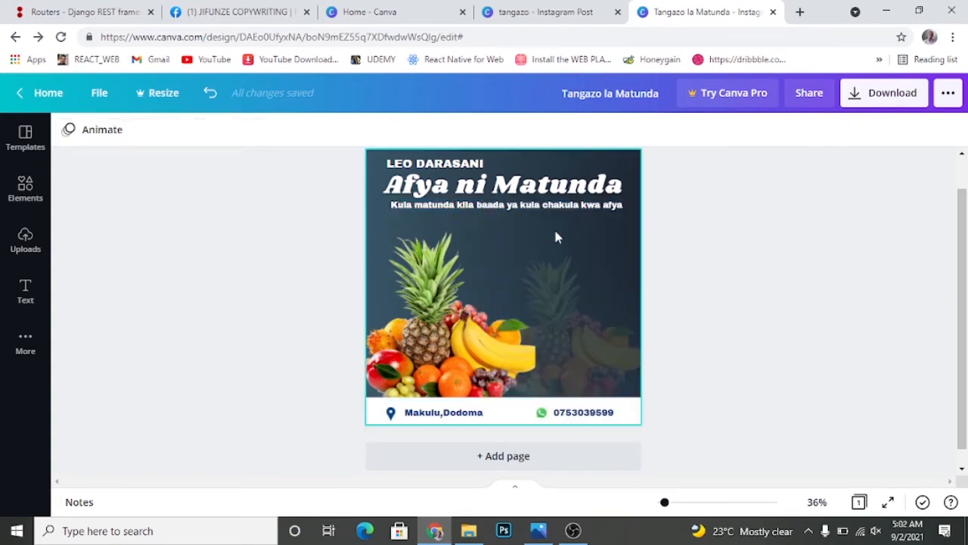
Step: Nudge the title up on the tangazo page, and add a subheading containing the copied tagline "Kula matunda kila baada ya kula chakula kwa afya"
{"action": "left_click", "coordinate": [543, 11]}
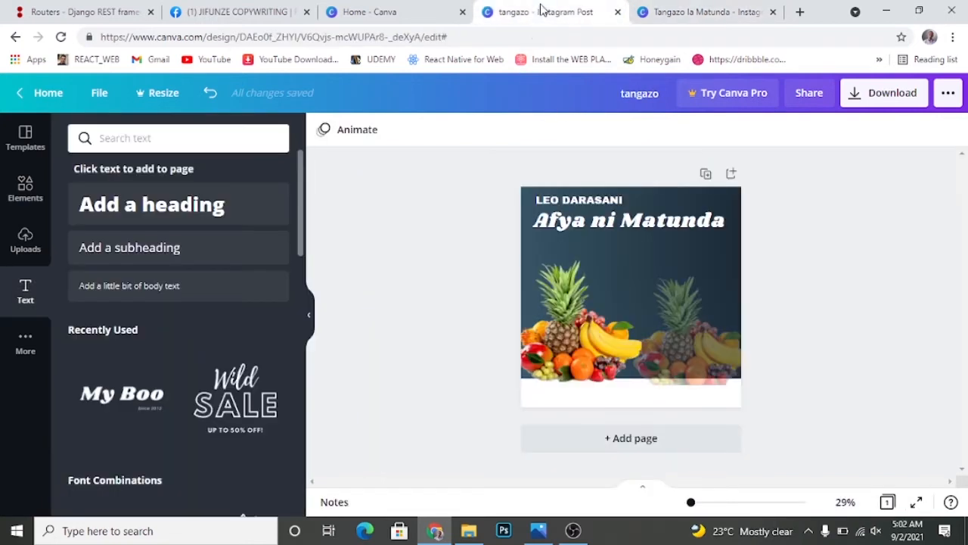
{"action": "left_click", "coordinate": [611, 221]}
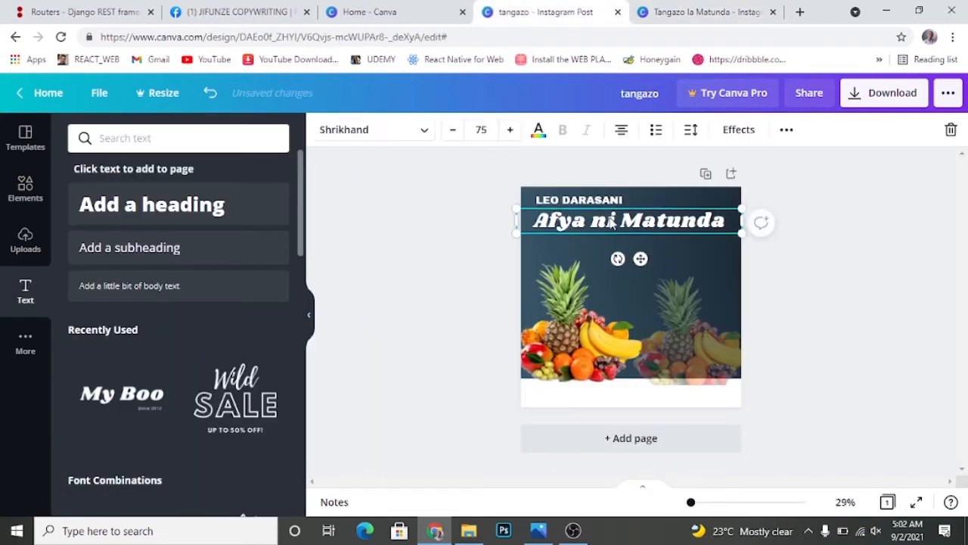
{"action": "left_click_drag", "start_coordinate": [611, 221], "coordinate": [611, 219]}
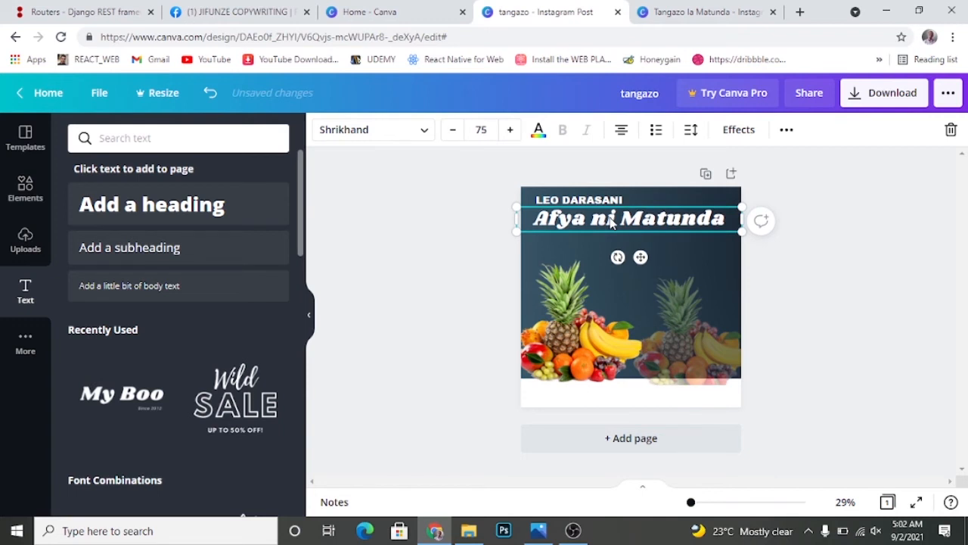
{"action": "left_click", "coordinate": [109, 251]}
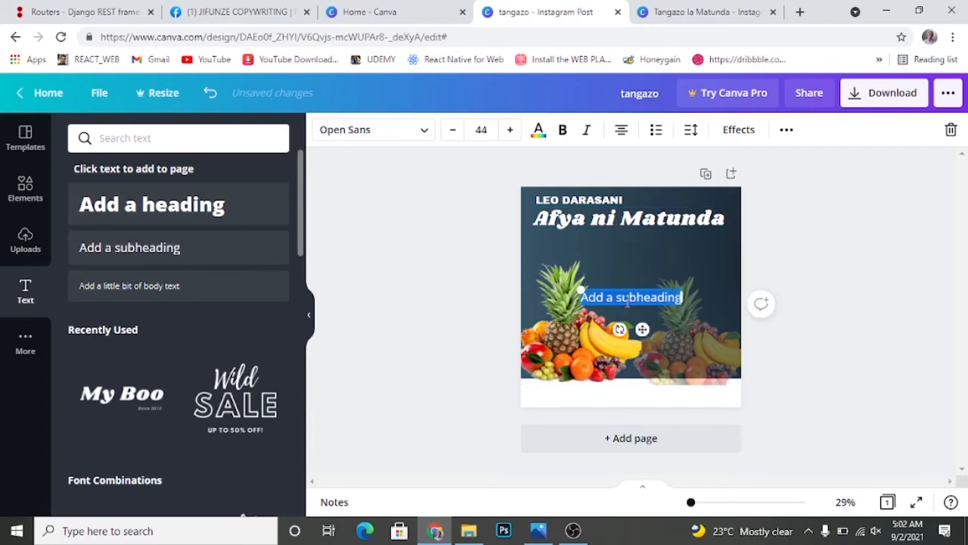
{"action": "key", "text": "ctrl+v"}
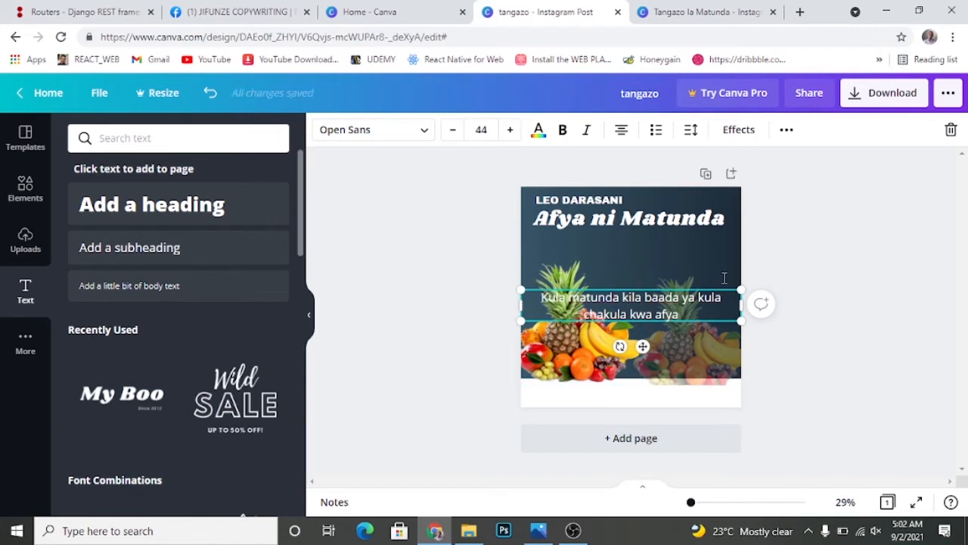
{"action": "left_click", "coordinate": [829, 235]}
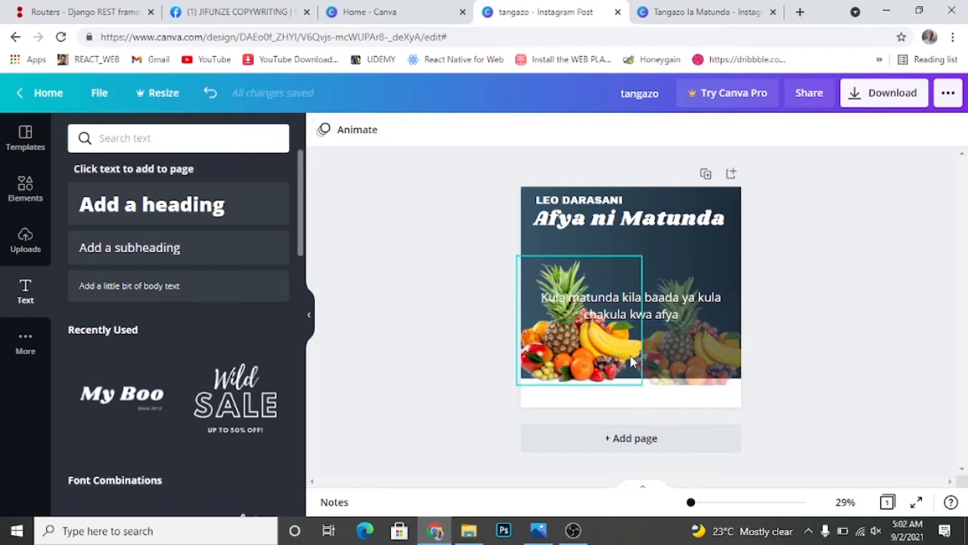
Step: Reduce the tagline's size to 30 and set its font to Archivo Black
{"action": "left_click", "coordinate": [613, 306]}
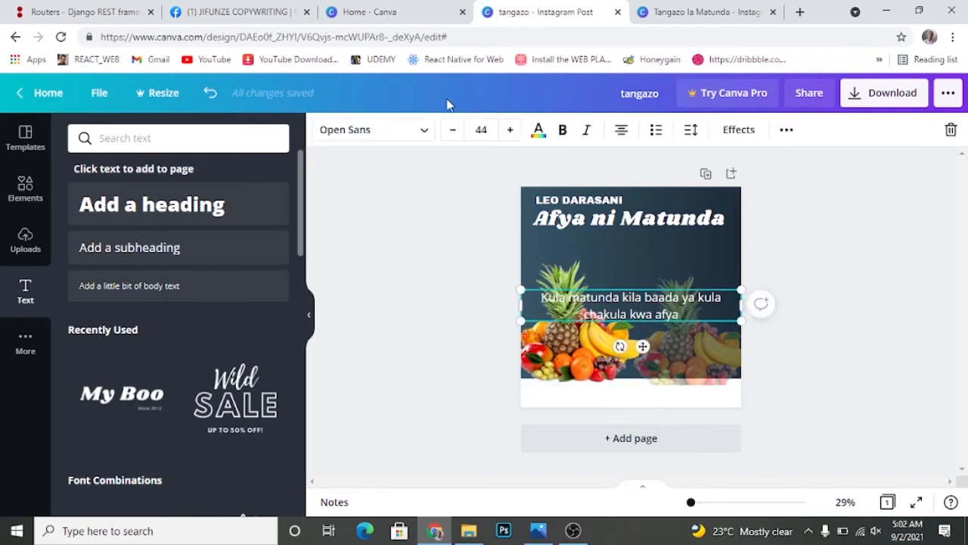
{"action": "left_click", "coordinate": [451, 136]}
{"action": "left_click", "coordinate": [452, 136]}
{"action": "left_click", "coordinate": [451, 136]}
{"action": "left_click", "coordinate": [451, 136]}
{"action": "left_click", "coordinate": [452, 138]}
{"action": "left_click", "coordinate": [451, 138]}
{"action": "left_click", "coordinate": [452, 138]}
{"action": "left_click", "coordinate": [452, 137]}
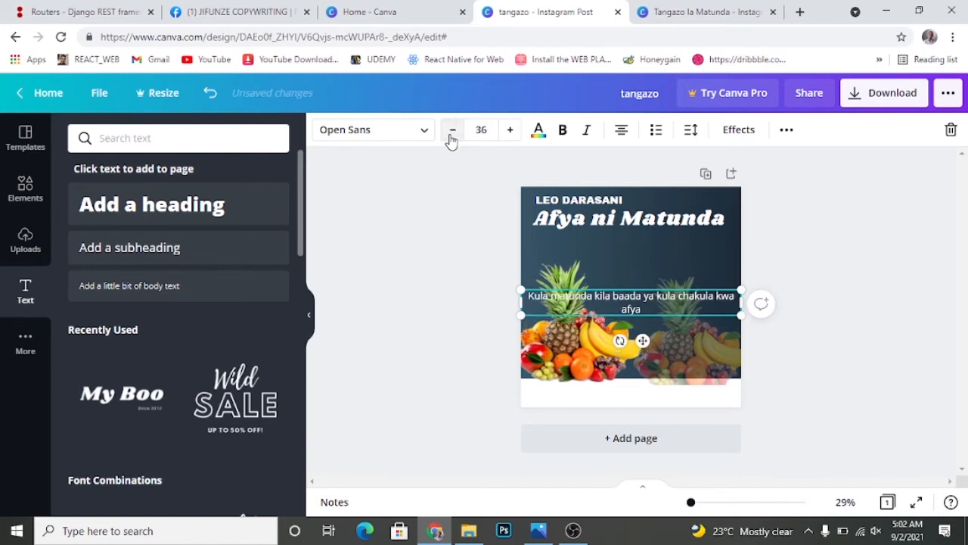
{"action": "left_click", "coordinate": [452, 136]}
{"action": "left_click", "coordinate": [452, 136]}
{"action": "left_click", "coordinate": [452, 137]}
{"action": "left_click", "coordinate": [451, 136]}
{"action": "left_click", "coordinate": [452, 136]}
{"action": "left_click", "coordinate": [452, 136]}
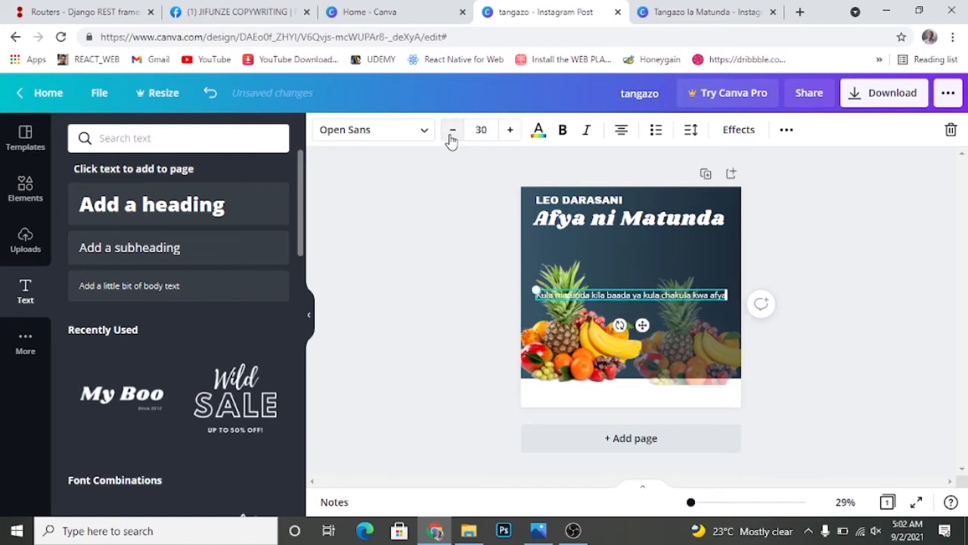
{"action": "left_click", "coordinate": [423, 131]}
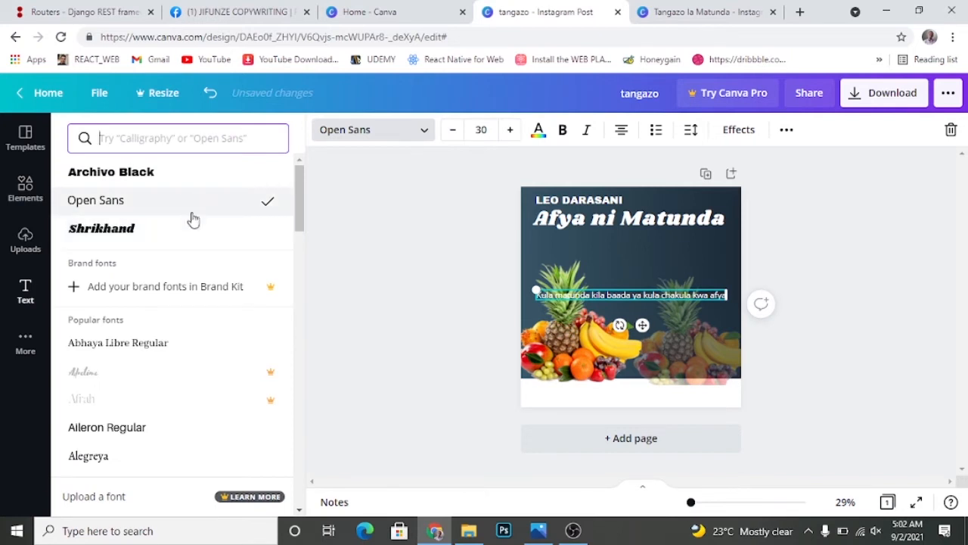
{"action": "left_click", "coordinate": [190, 183]}
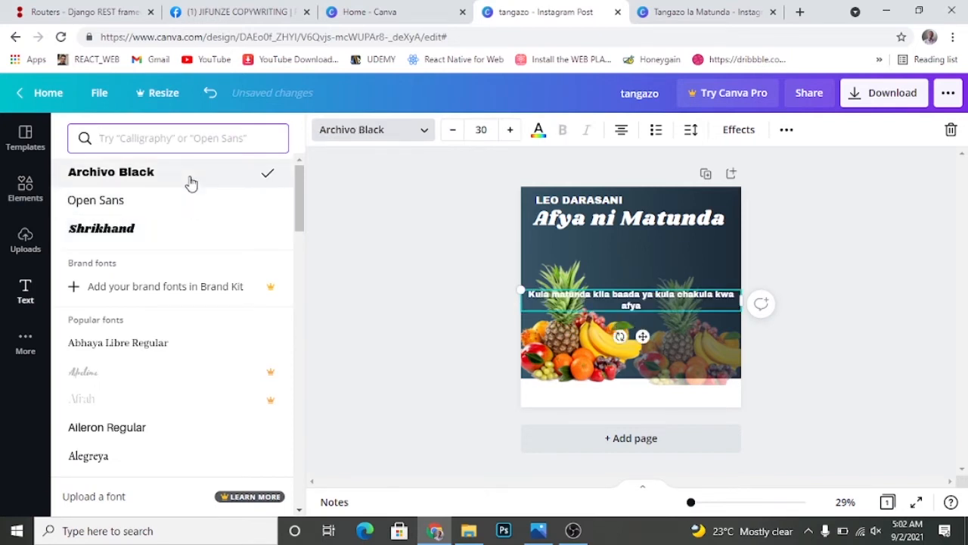
Step: Check the tagline's font size in the Tangazo la Matunda design and return to the tangazo design
{"action": "left_click", "coordinate": [676, 19]}
{"action": "left_click", "coordinate": [457, 212]}
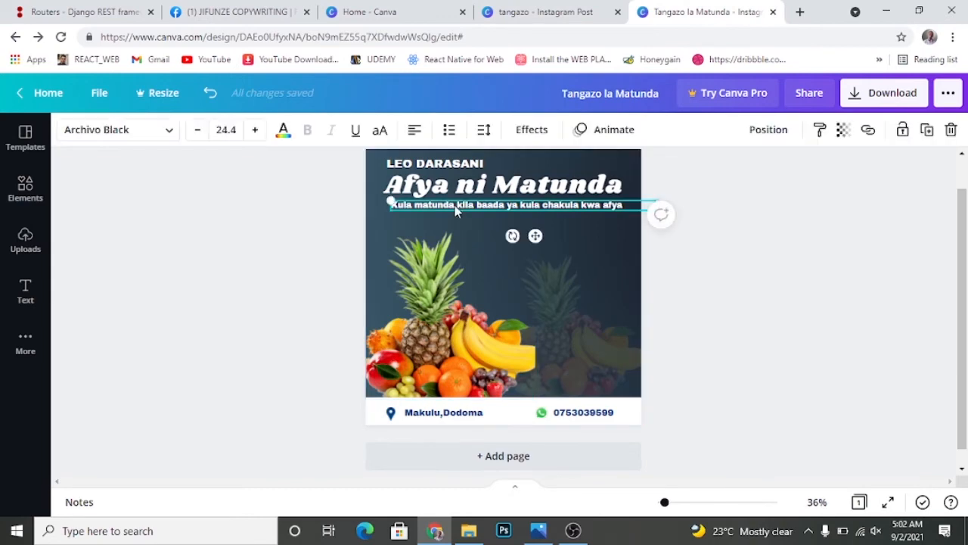
{"action": "left_click", "coordinate": [547, 21]}
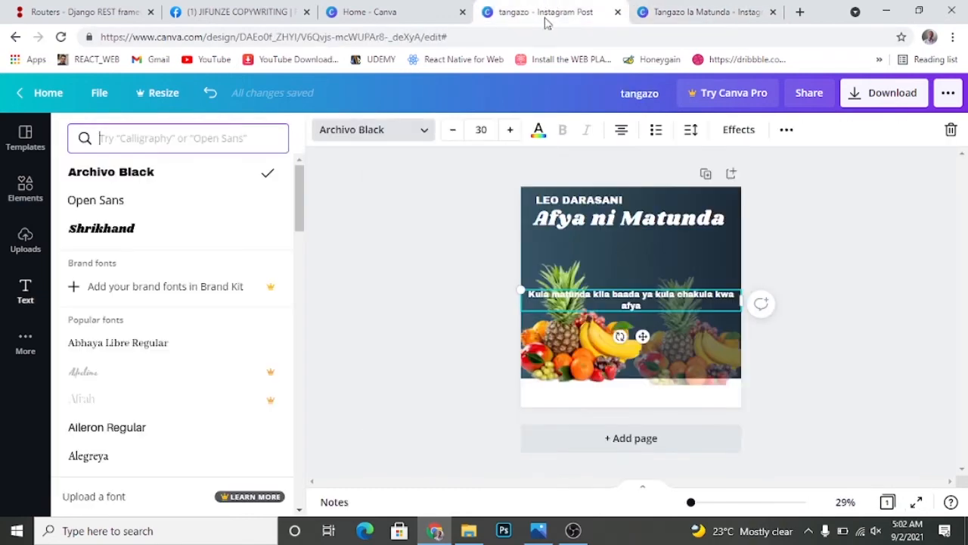
Step: Set the tagline's size to 24.4 and move it directly beneath the "Afya ni Matunda" title
{"action": "left_click", "coordinate": [453, 130]}
{"action": "left_click", "coordinate": [452, 131]}
{"action": "left_click", "coordinate": [452, 130]}
{"action": "left_click", "coordinate": [452, 130]}
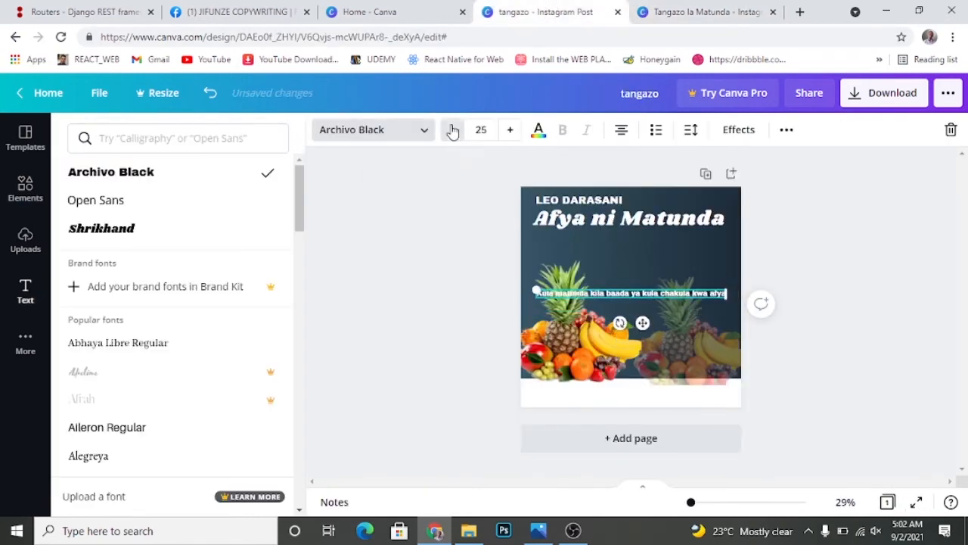
{"action": "left_click", "coordinate": [452, 130]}
{"action": "left_click", "coordinate": [452, 130]}
{"action": "left_click", "coordinate": [452, 130]}
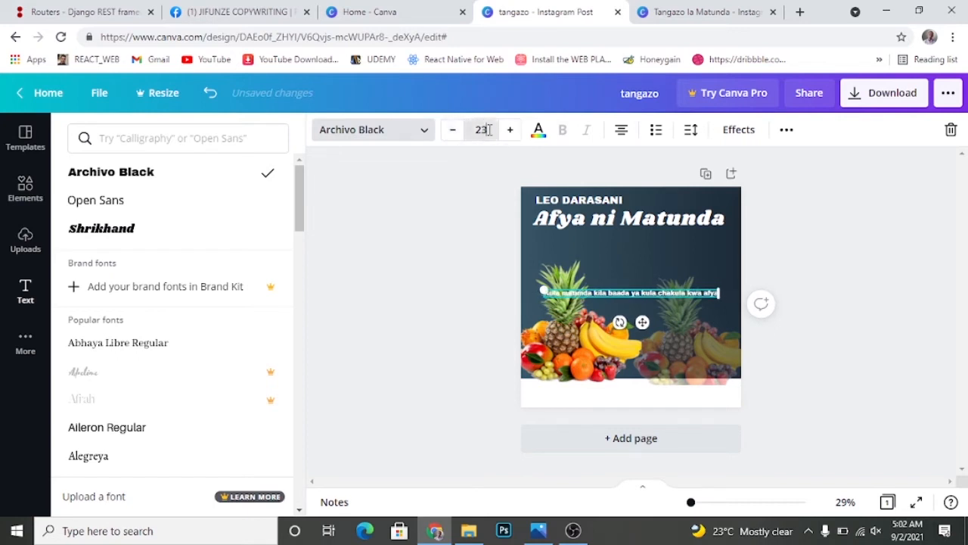
{"action": "left_click", "coordinate": [483, 130]}
{"action": "left_click", "coordinate": [490, 130]}
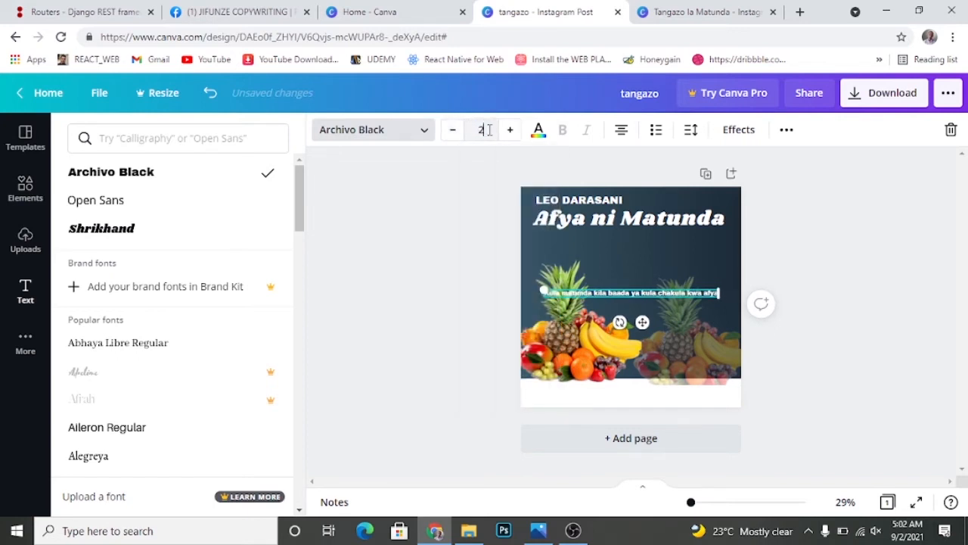
{"action": "type", "text": ".4"}
{"action": "left_click", "coordinate": [583, 300]}
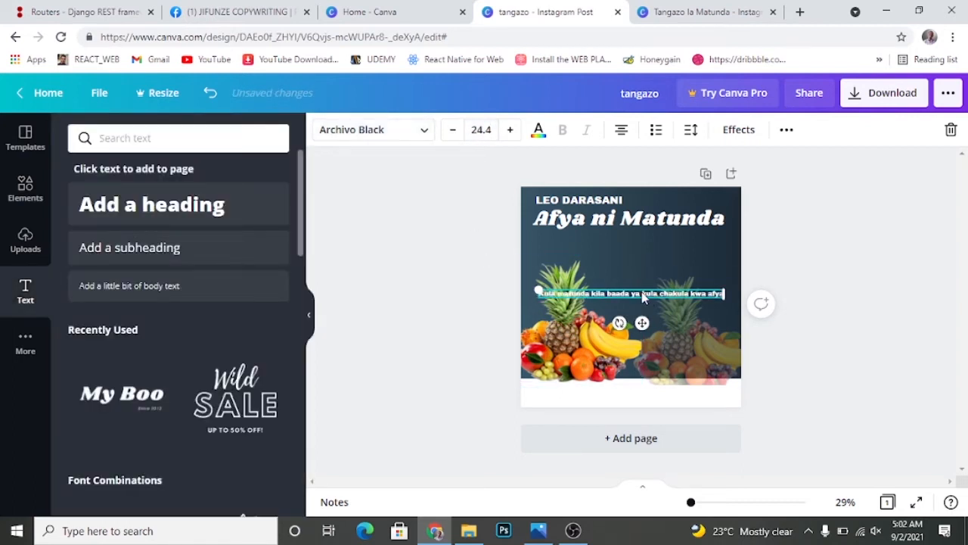
{"action": "left_click_drag", "start_coordinate": [645, 287], "coordinate": [640, 238]}
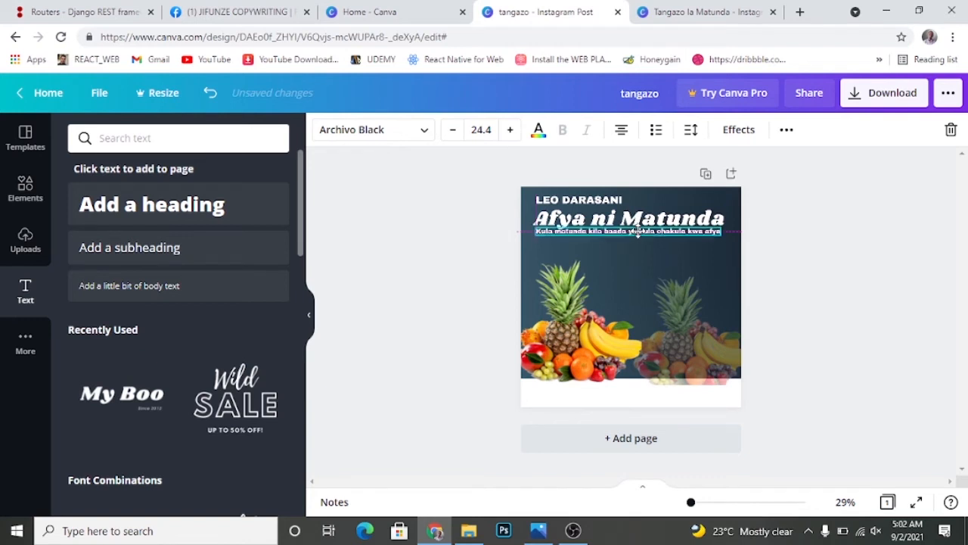
Step: Extend the top edge of the full-colour fruit image slightly upward and send the image backwards behind the white strip
{"action": "left_click", "coordinate": [884, 222]}
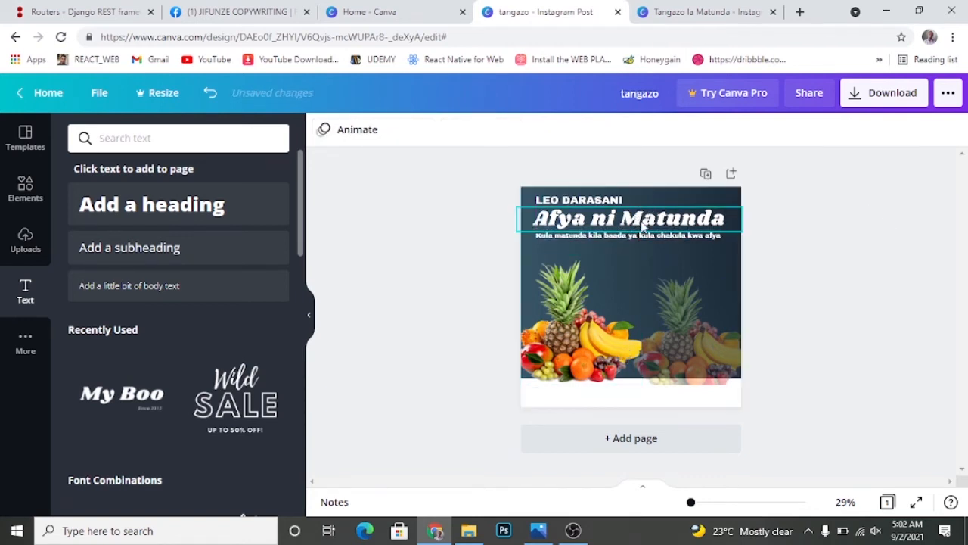
{"action": "left_click", "coordinate": [592, 345]}
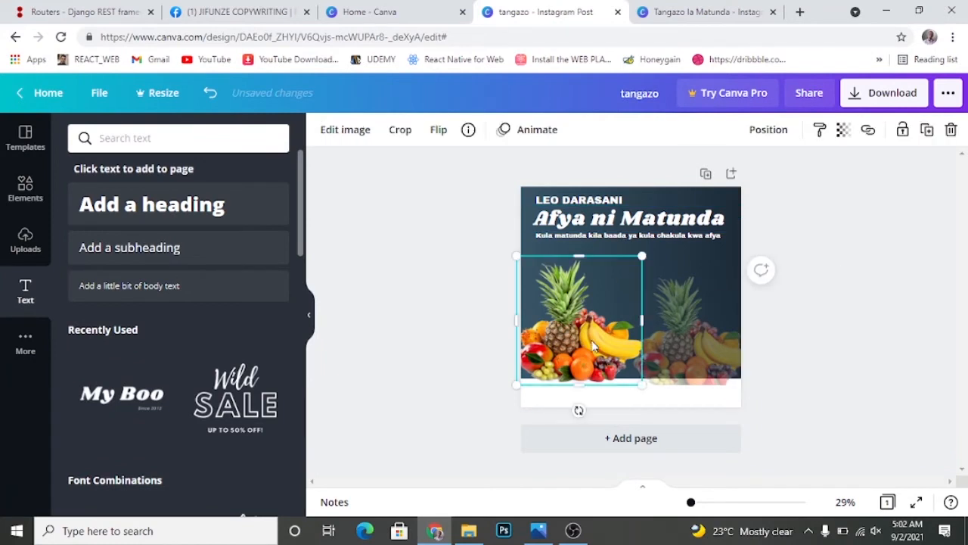
{"action": "left_click_drag", "start_coordinate": [574, 253], "coordinate": [576, 243]}
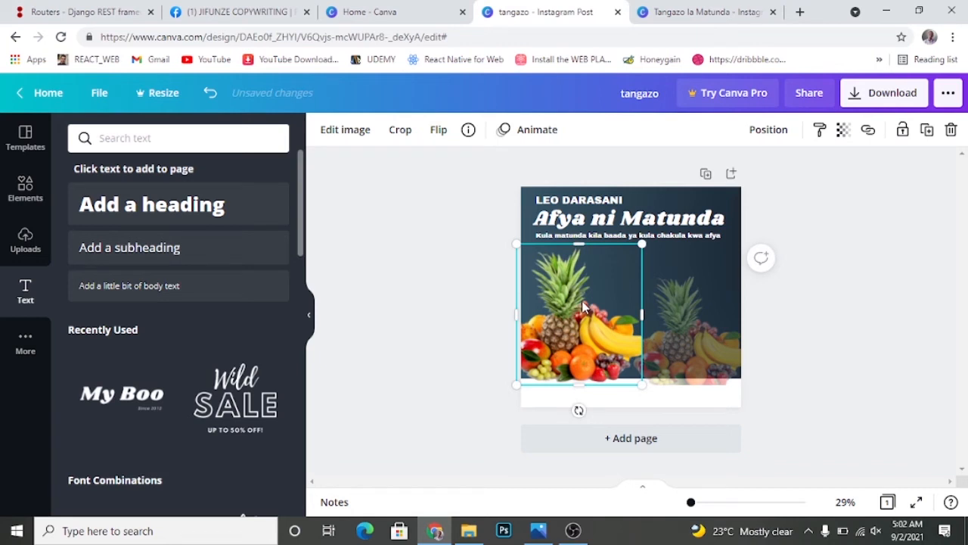
{"action": "left_click", "coordinate": [782, 135]}
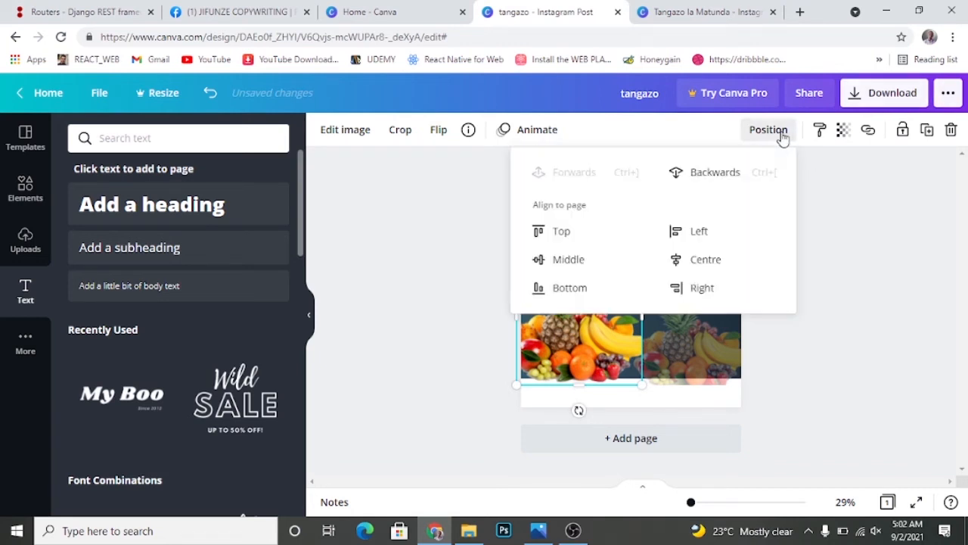
{"action": "left_click", "coordinate": [735, 174]}
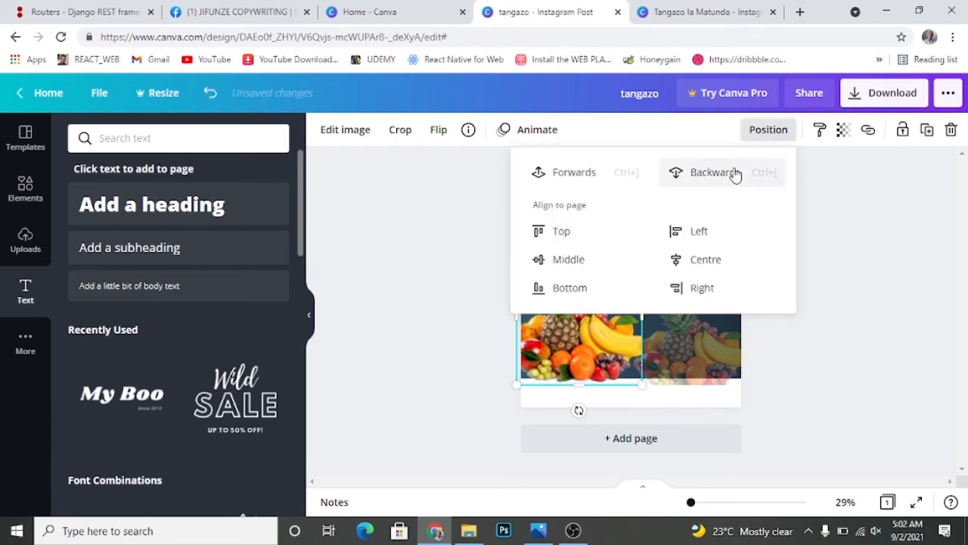
{"action": "left_click", "coordinate": [734, 172]}
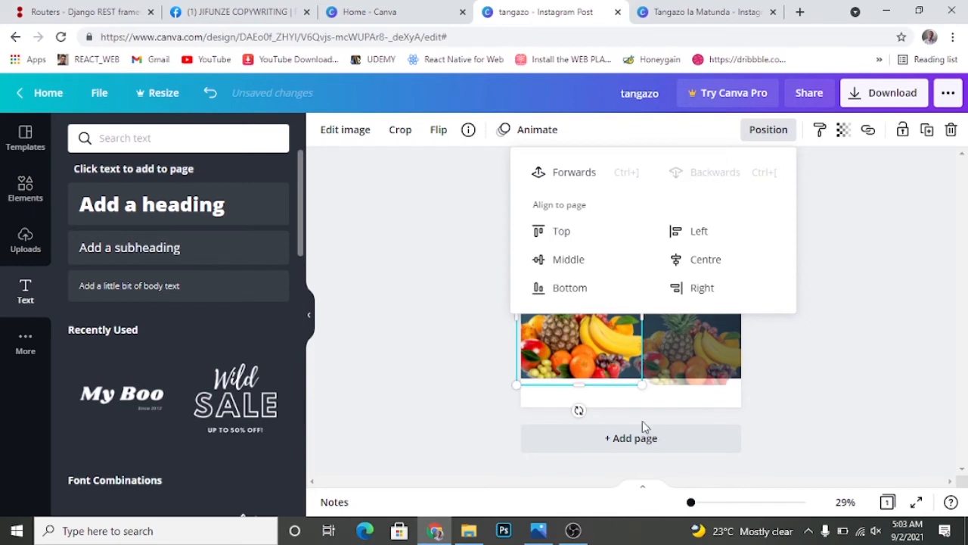
{"action": "left_click", "coordinate": [870, 347]}
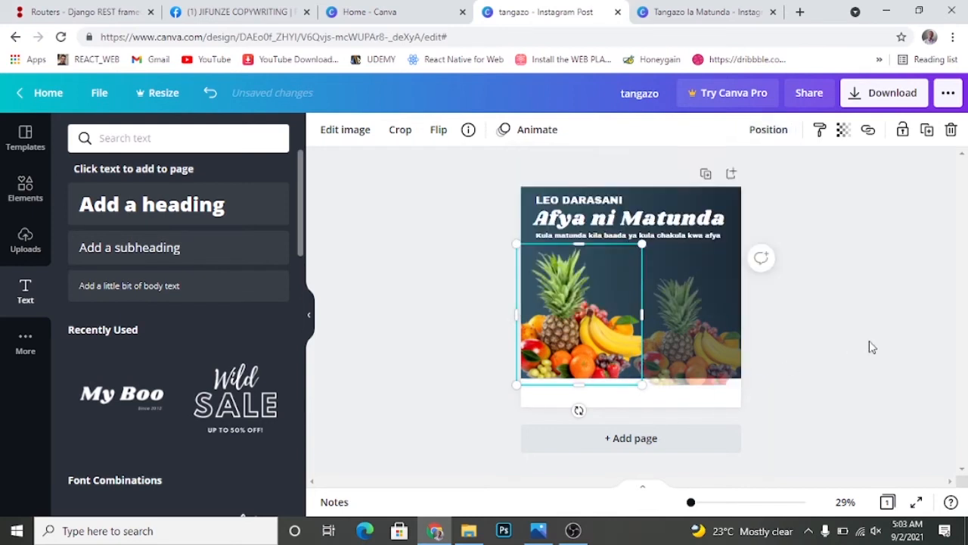
Step: Send the faded fruit image backwards so the white bottom strip covers its lower edge
{"action": "left_click", "coordinate": [698, 350]}
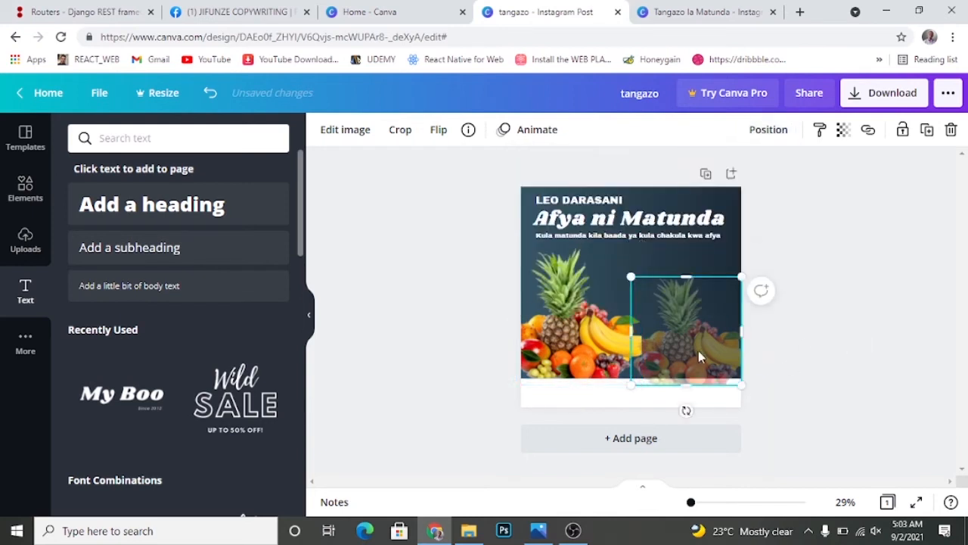
{"action": "left_click", "coordinate": [768, 130]}
{"action": "left_click", "coordinate": [735, 183]}
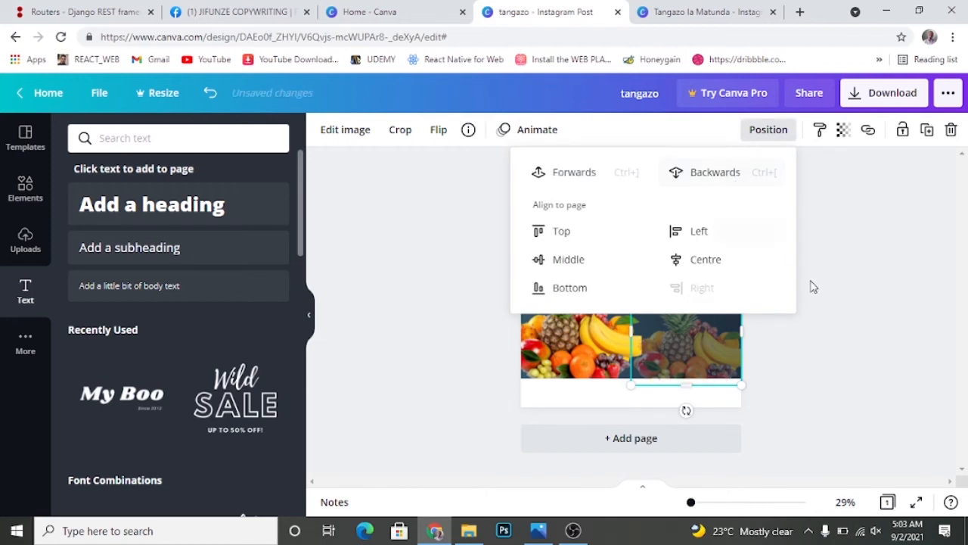
{"action": "left_click", "coordinate": [829, 341]}
{"action": "left_click", "coordinate": [603, 420]}
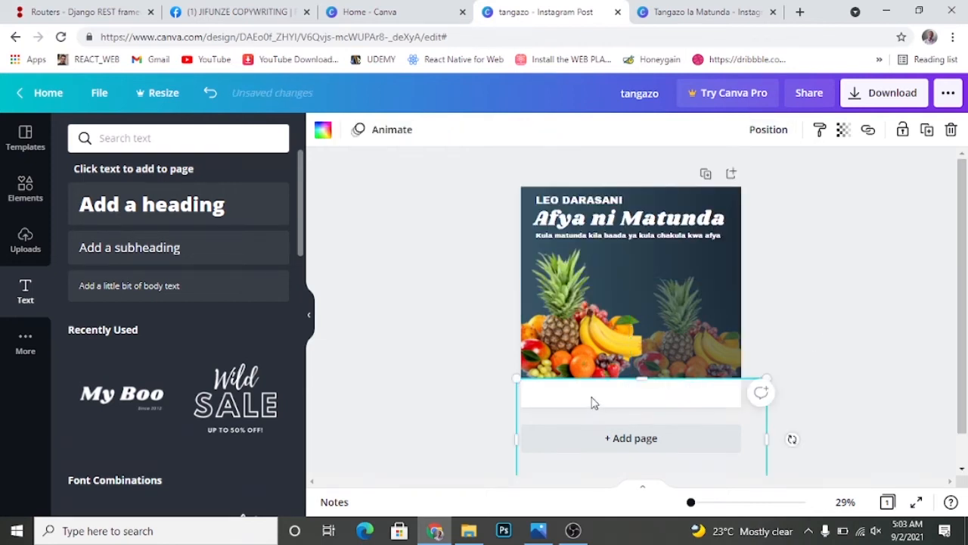
{"action": "left_click", "coordinate": [829, 323]}
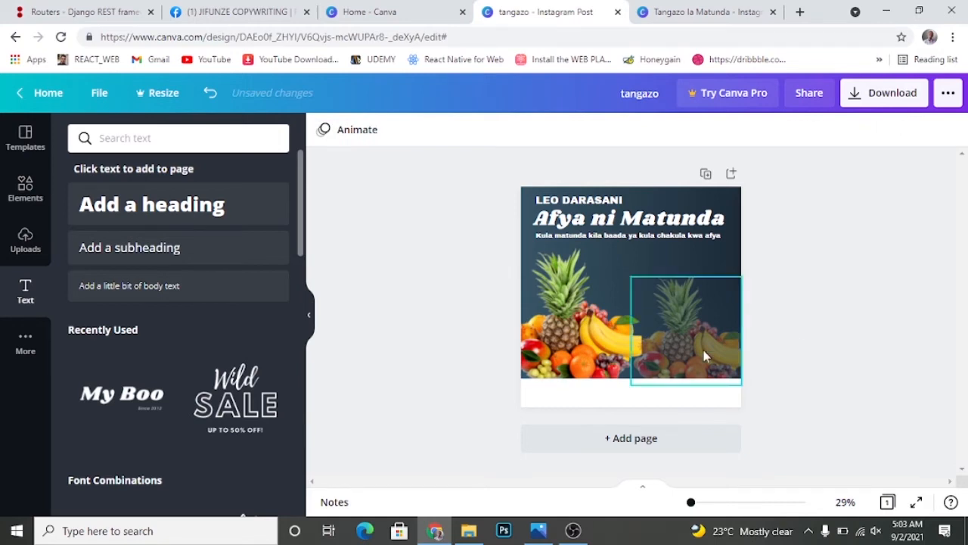
Step: Copy the location text from the bottom strip of the Tangazo la Matunda design and return to the tangazo design
{"action": "left_click", "coordinate": [696, 6]}
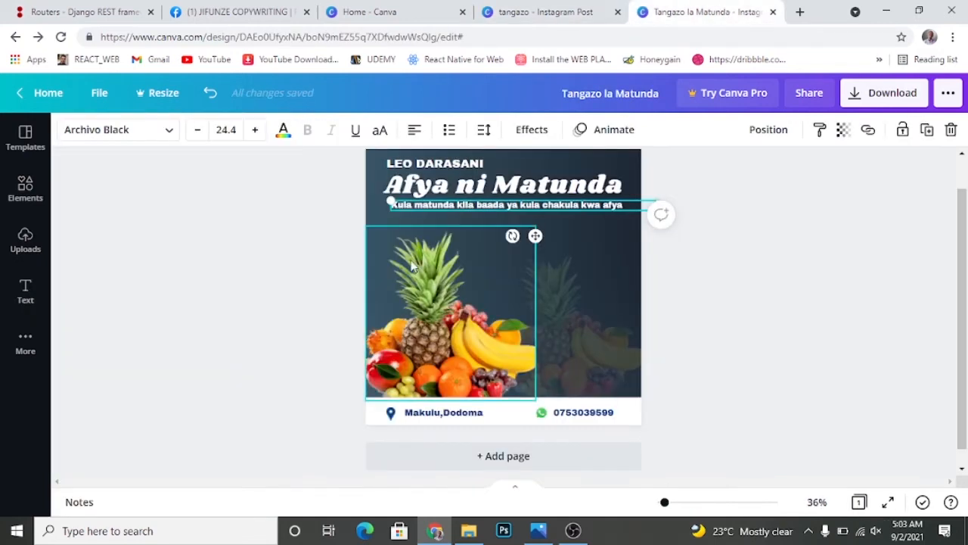
{"action": "left_click", "coordinate": [437, 417]}
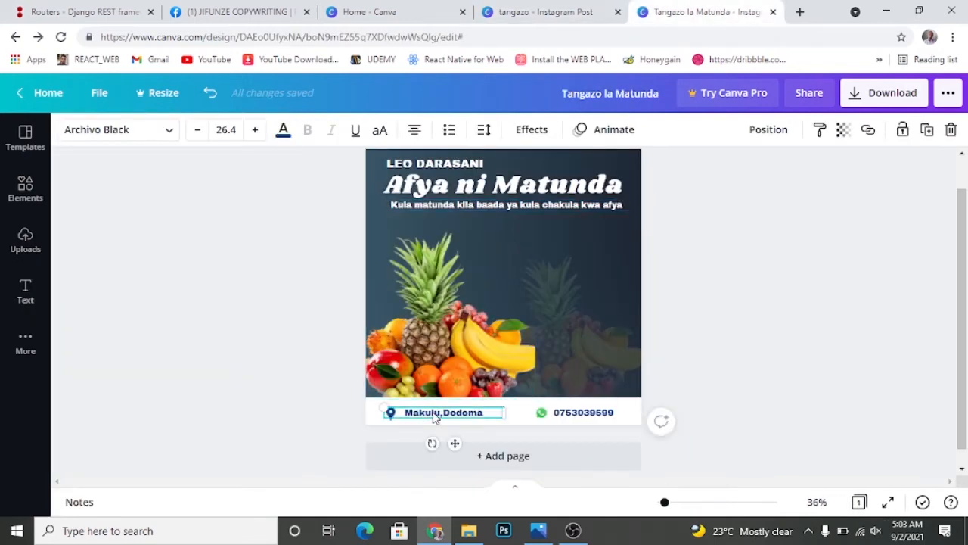
{"action": "double_click", "coordinate": [434, 412]}
{"action": "key", "text": "ctrl+c"}
{"action": "left_click", "coordinate": [337, 424]}
{"action": "left_click", "coordinate": [392, 415]}
{"action": "left_click", "coordinate": [571, 11]}
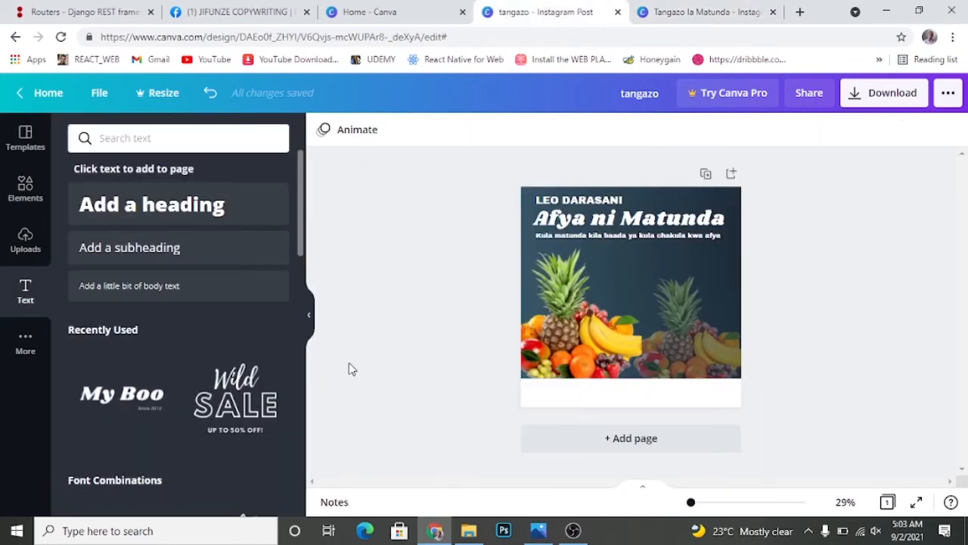
Step: Replace the "SHAPE" search in the elements library with a search for "location"
{"action": "left_click", "coordinate": [23, 200]}
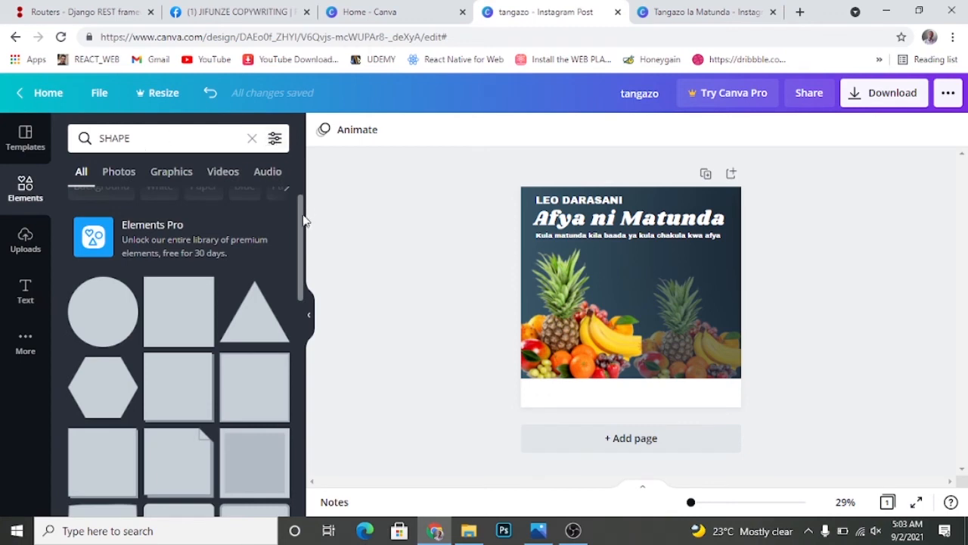
{"action": "left_click_drag", "start_coordinate": [302, 219], "coordinate": [313, 144]}
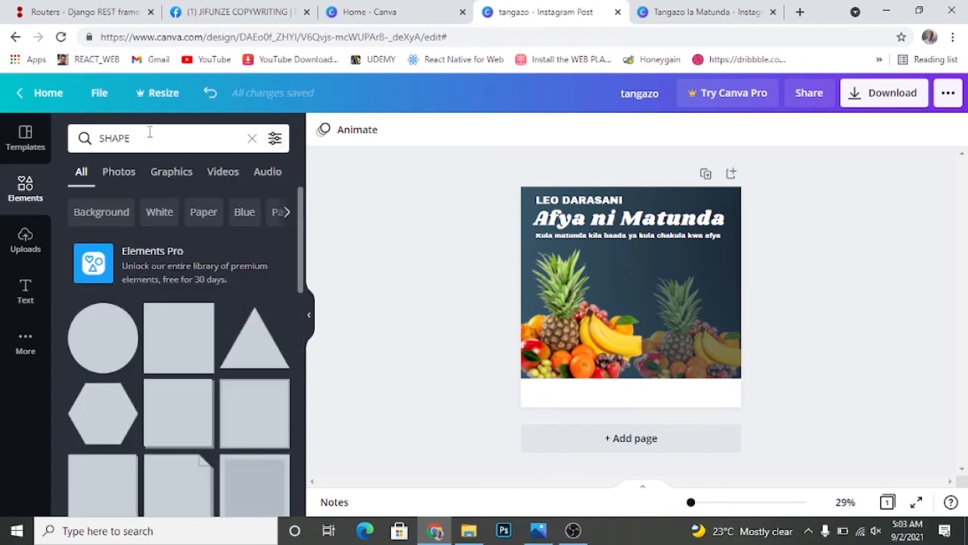
{"action": "left_click_drag", "start_coordinate": [149, 132], "coordinate": [103, 133]}
{"action": "key", "text": "BackSpace"}
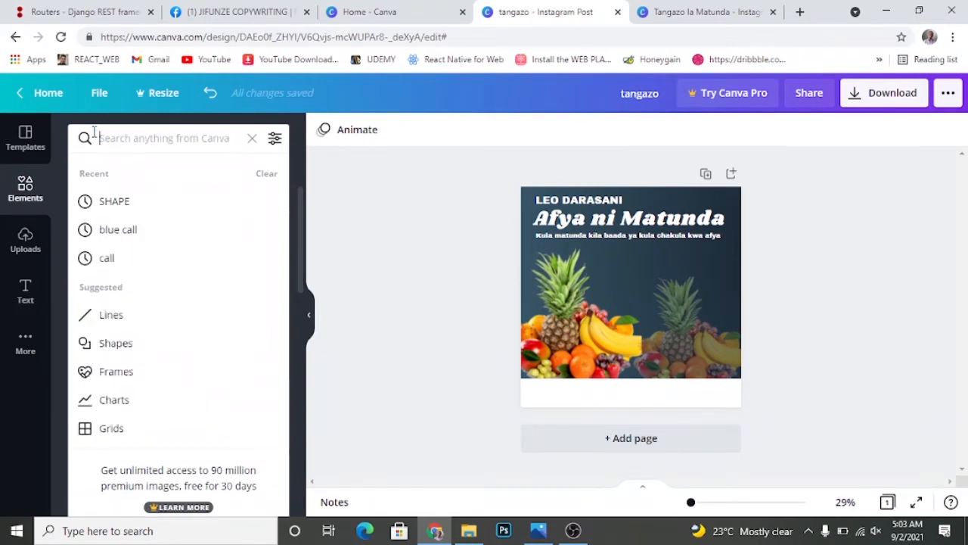
{"action": "left_click", "coordinate": [358, 235]}
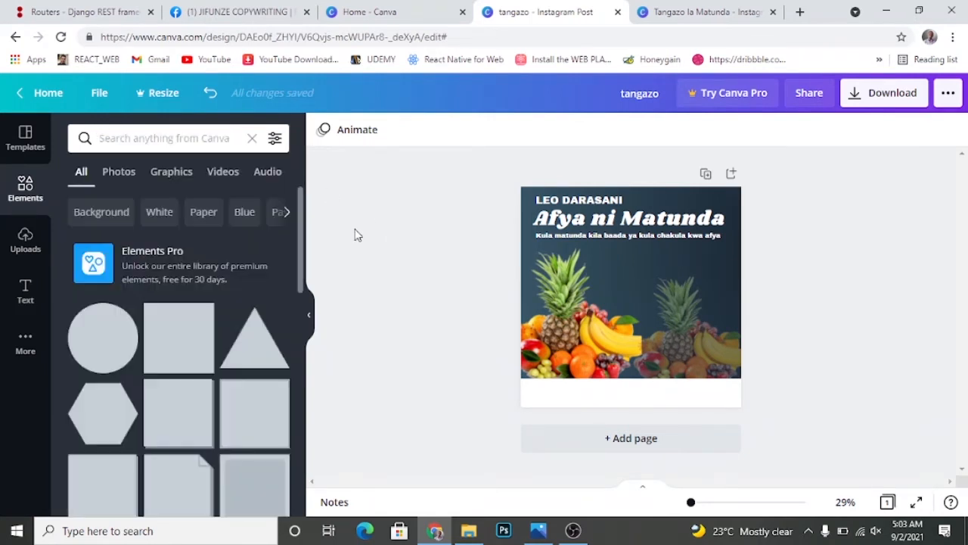
{"action": "left_click", "coordinate": [148, 132]}
{"action": "type", "text": "loc"}
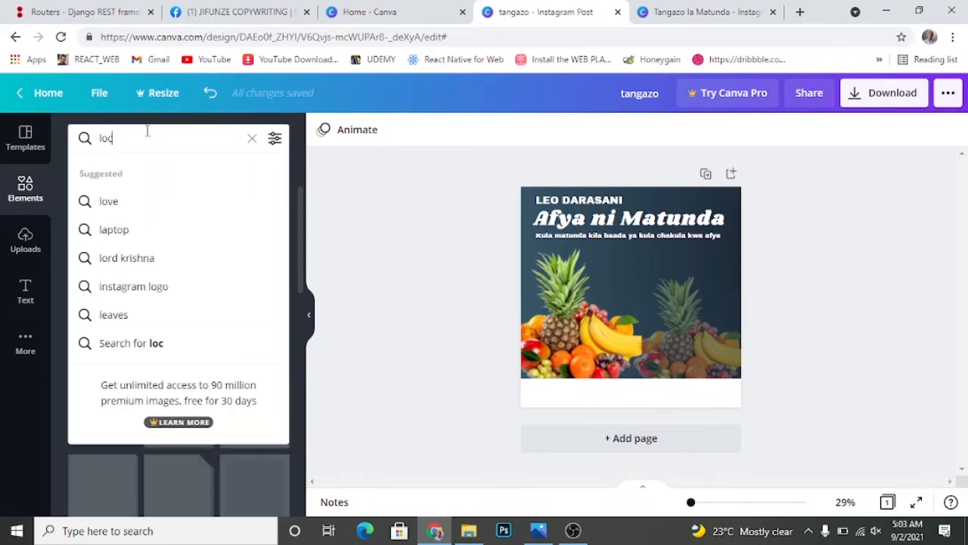
{"action": "type", "text": "ation"}
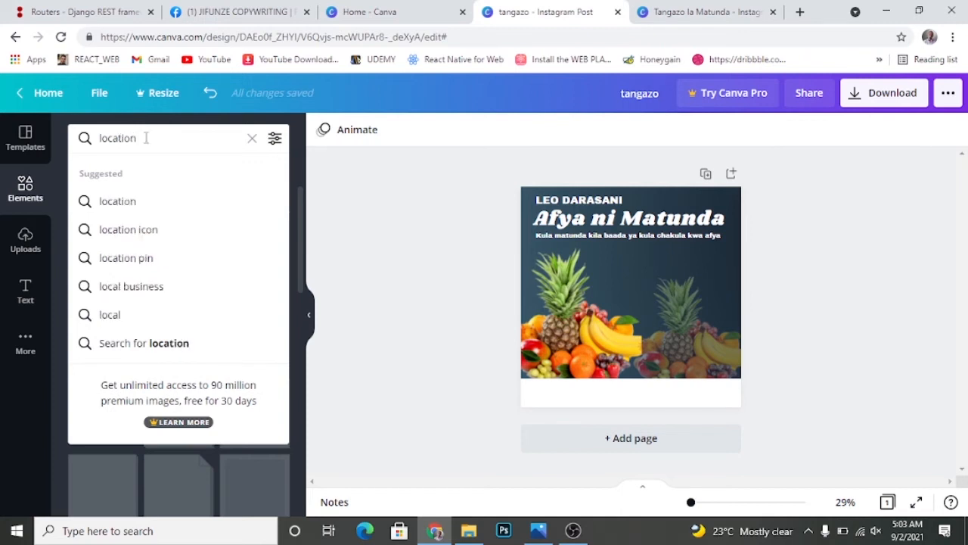
{"action": "left_click", "coordinate": [148, 203]}
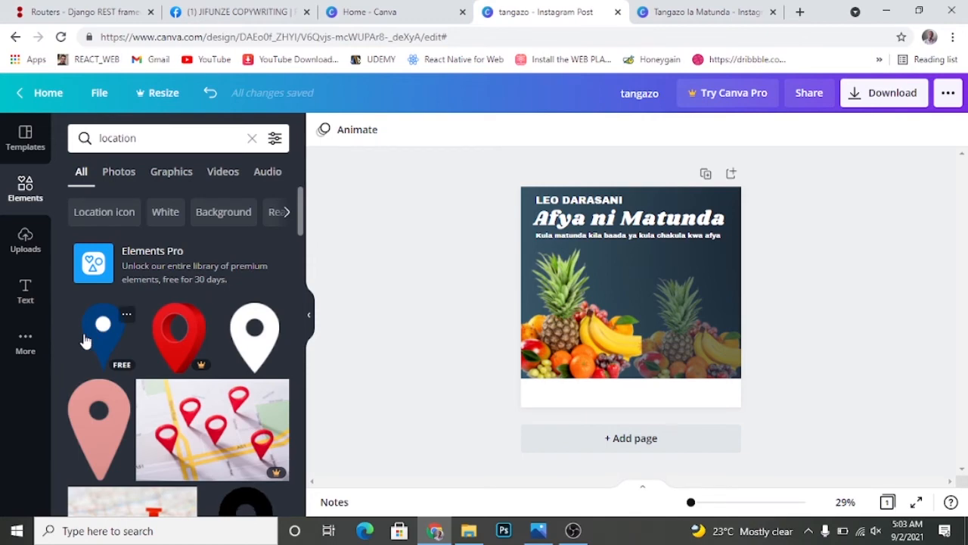
Step: Add the free dark blue location pin, shrink it to icon size and place it at the left end of the white strip
{"action": "left_click", "coordinate": [97, 333]}
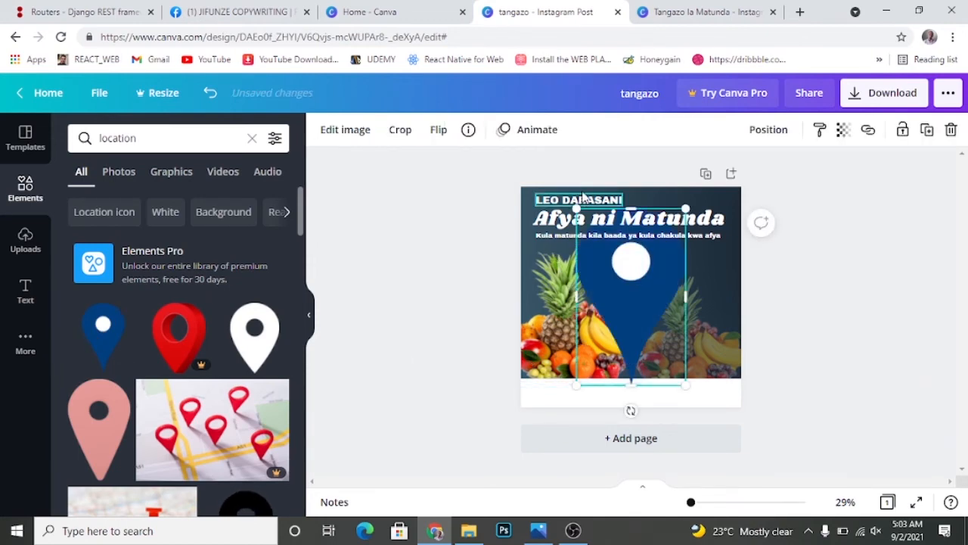
{"action": "left_click_drag", "start_coordinate": [582, 219], "coordinate": [677, 373]}
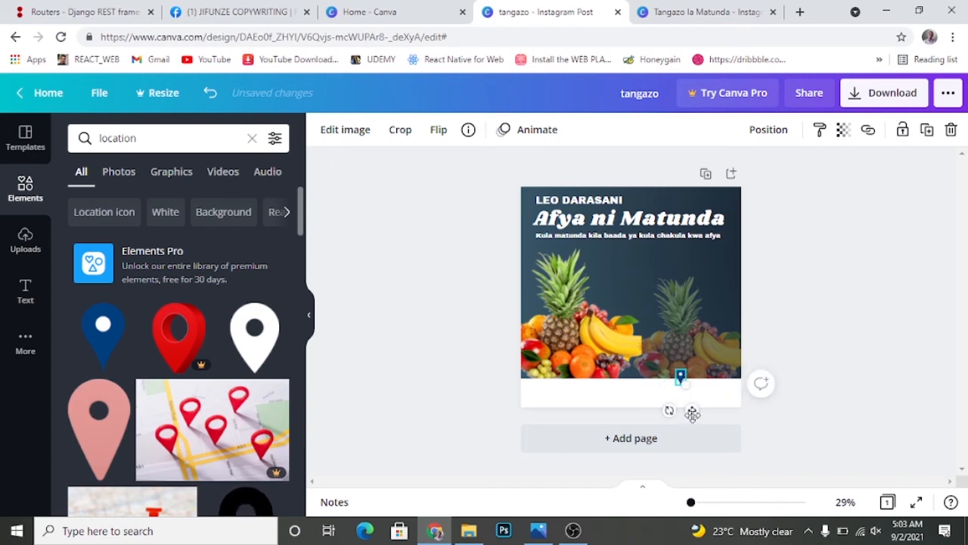
{"action": "left_click_drag", "start_coordinate": [692, 412], "coordinate": [556, 432]}
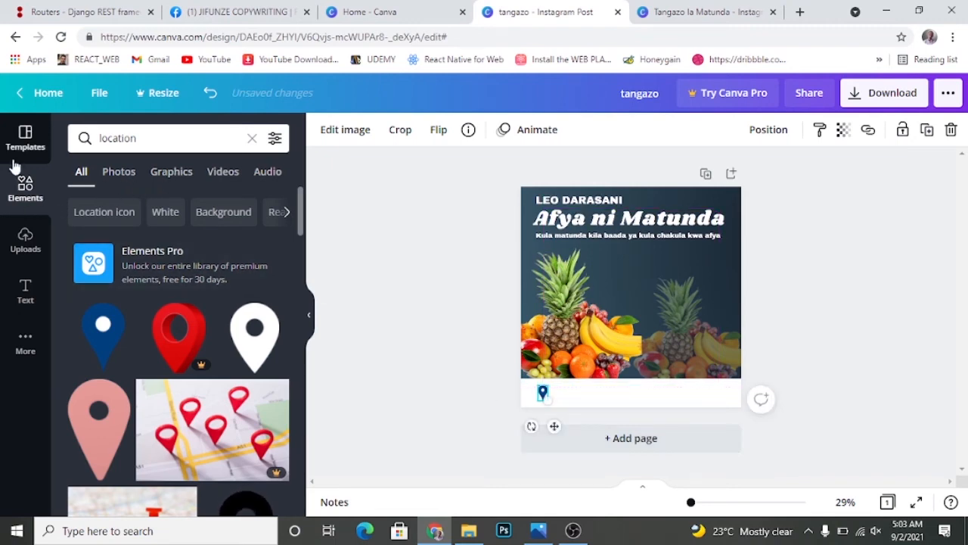
Step: Add a subheading containing the copied location text and set its font to Archivo Black
{"action": "left_click", "coordinate": [26, 290]}
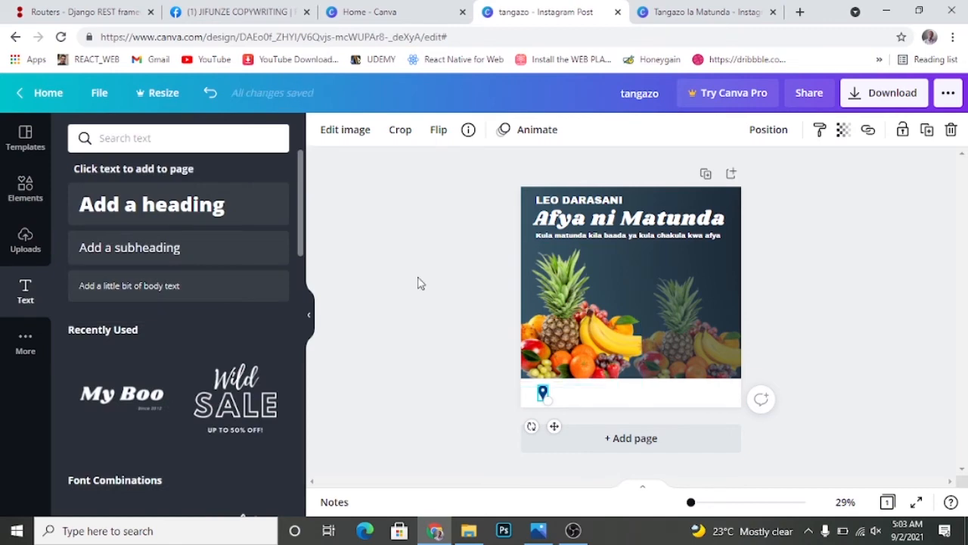
{"action": "left_click", "coordinate": [133, 261]}
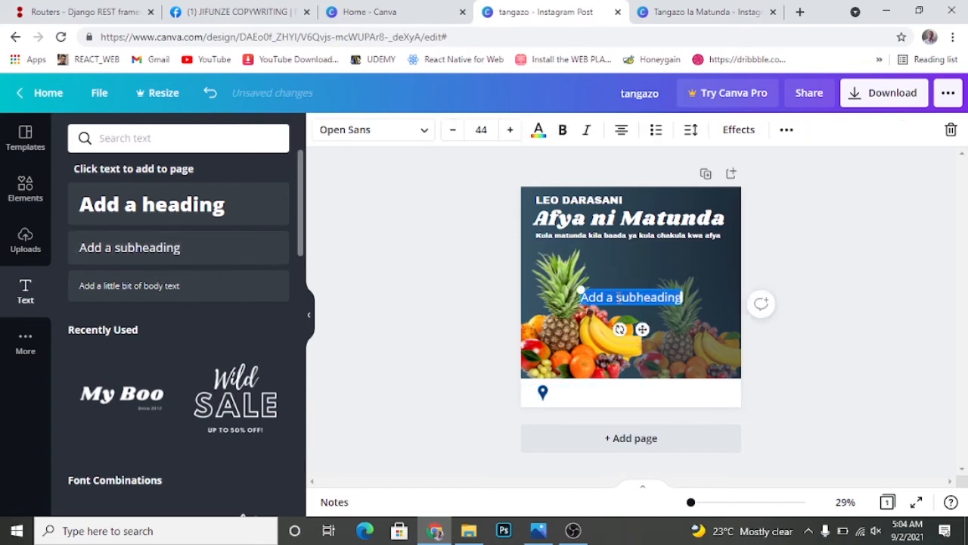
{"action": "key", "text": "ctrl+v"}
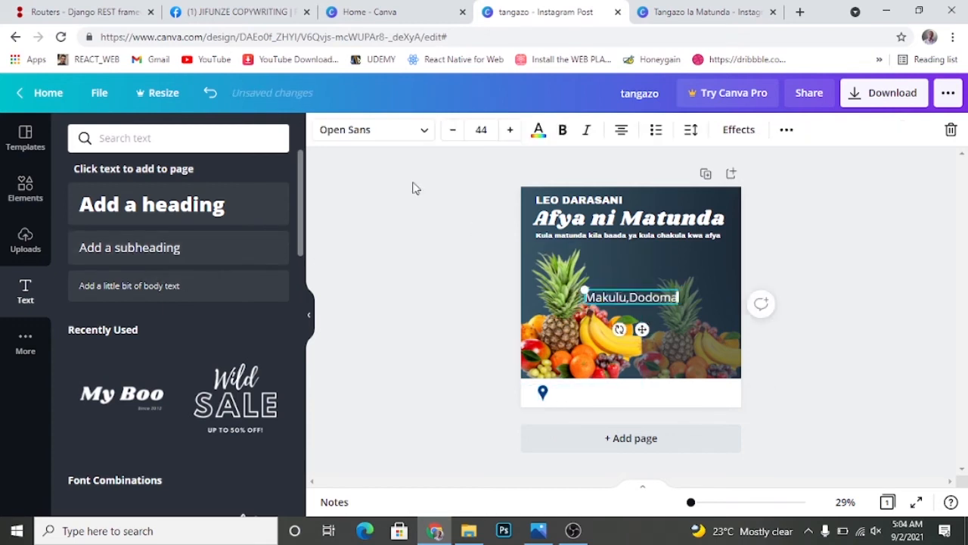
{"action": "left_click", "coordinate": [421, 135]}
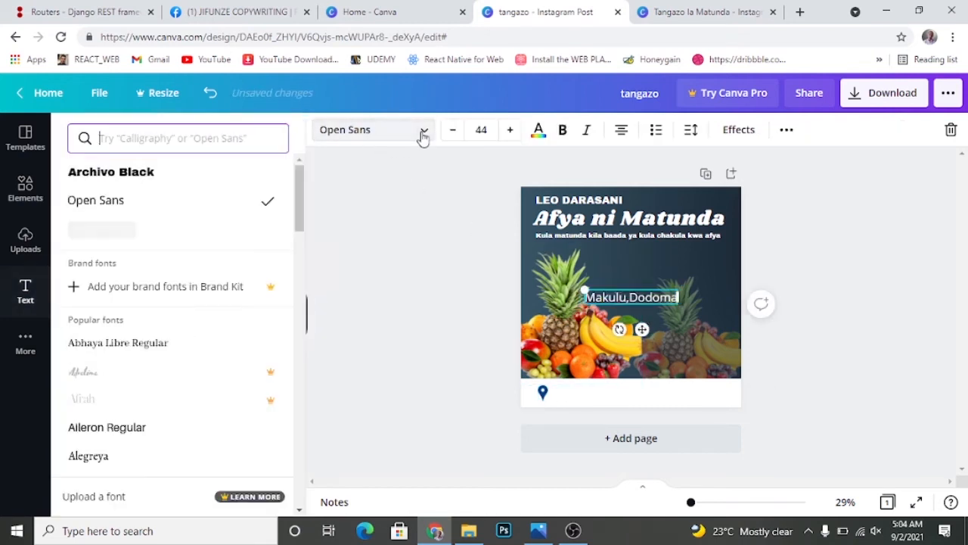
{"action": "left_click", "coordinate": [145, 175]}
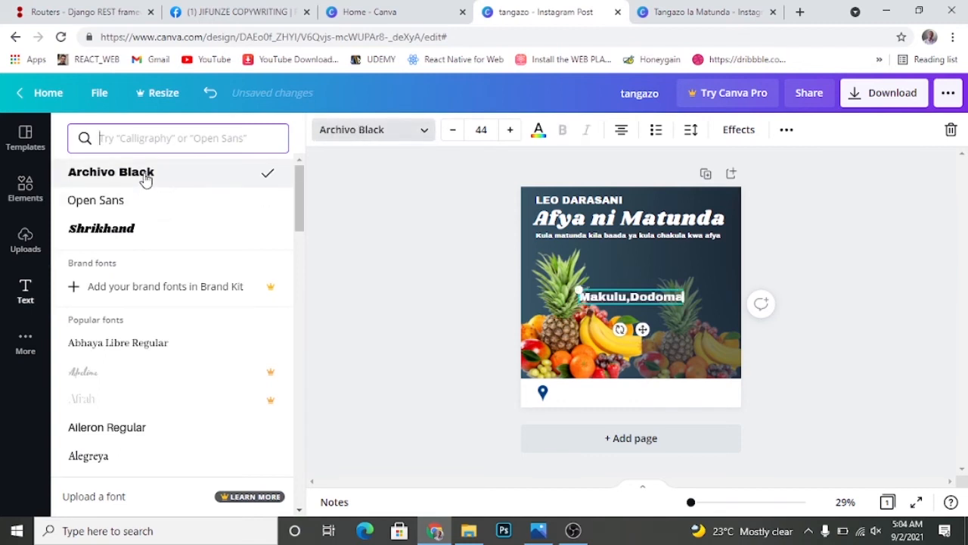
Step: Reduce the location text's size to 40 and move it onto the white strip beside the pin
{"action": "left_click", "coordinate": [448, 131]}
{"action": "left_click", "coordinate": [448, 130]}
{"action": "left_click", "coordinate": [448, 131]}
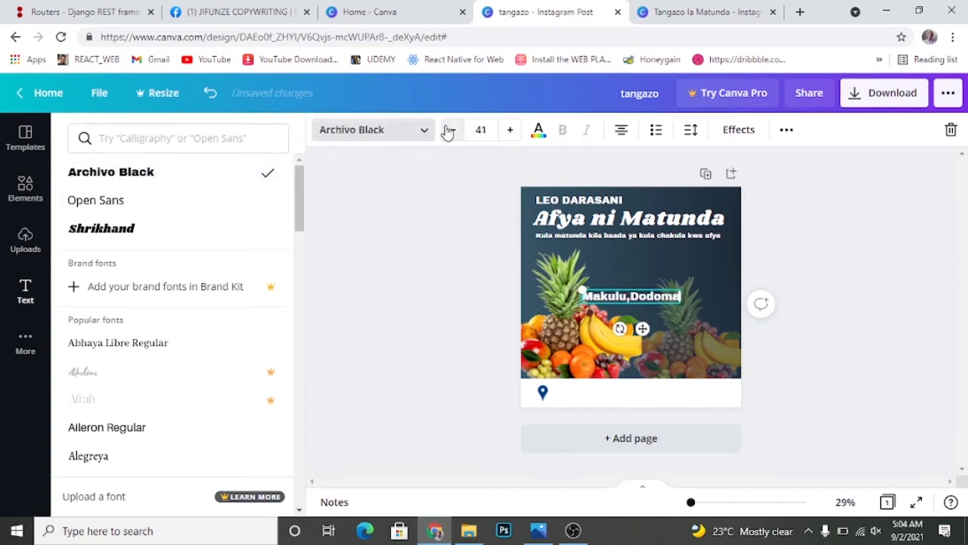
{"action": "left_click", "coordinate": [448, 131]}
{"action": "left_click_drag", "start_coordinate": [641, 326], "coordinate": [612, 420]}
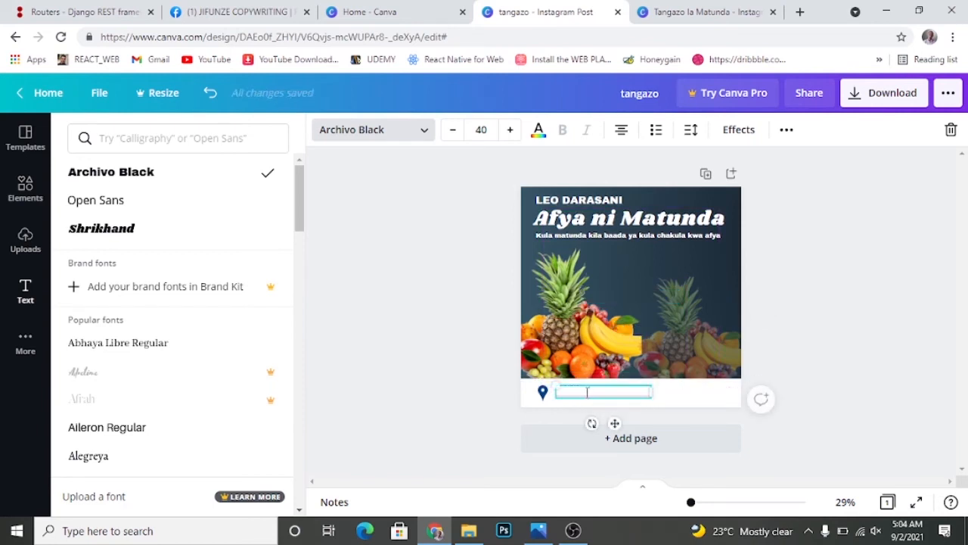
Step: Recolour the location text to the pin's dark blue and nudge it slightly down and closer to the pin
{"action": "left_click", "coordinate": [538, 132]}
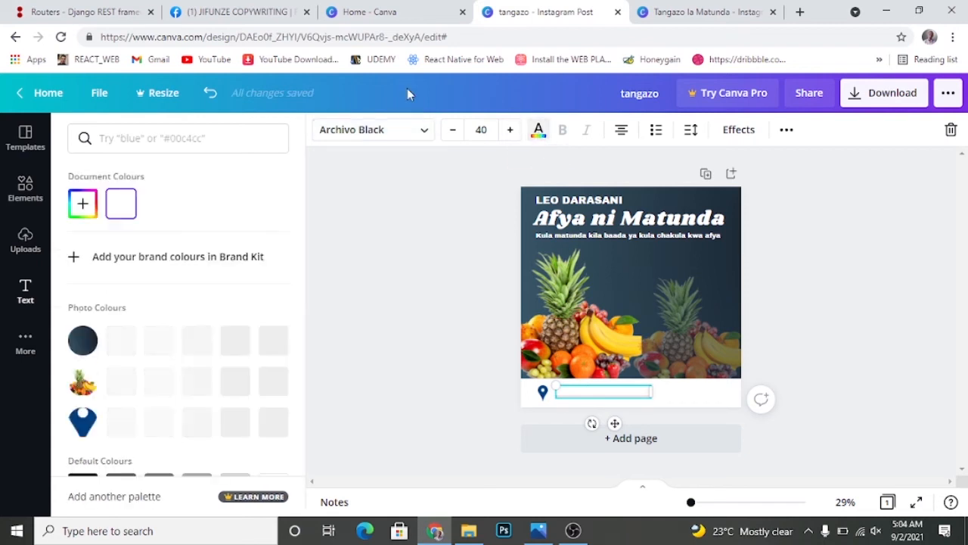
{"action": "left_click", "coordinate": [121, 423]}
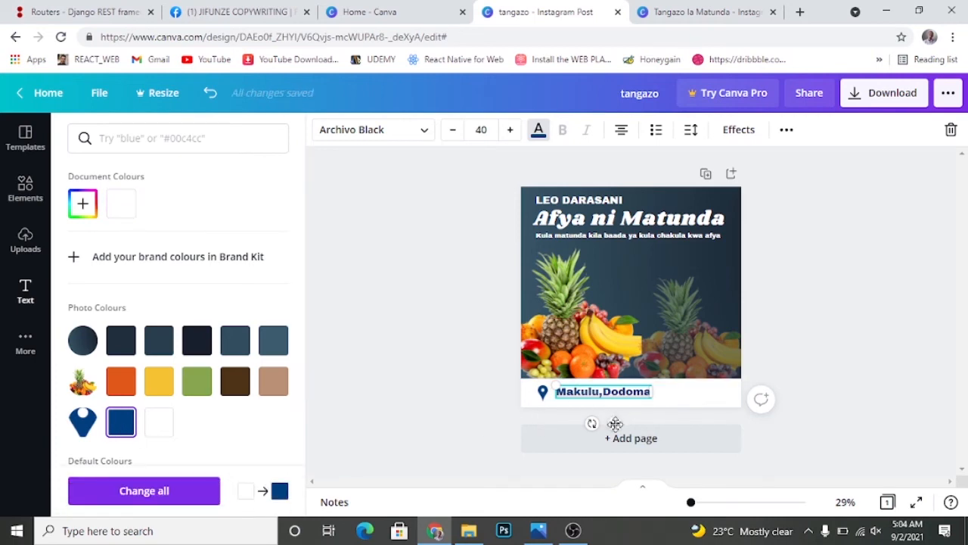
{"action": "mouse_move", "coordinate": [615, 423]}
{"action": "left_mouse_down"}
{"action": "mouse_move", "coordinate": [618, 439]}
{"action": "mouse_move", "coordinate": [613, 426]}
{"action": "left_mouse_up"}
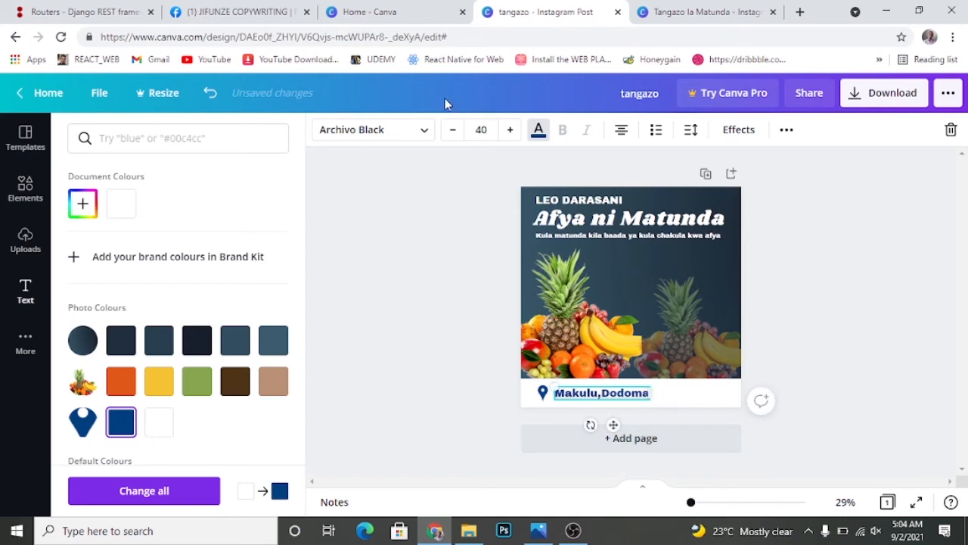
Step: Reduce the size of the location text beside the pin to 37
{"action": "left_click", "coordinate": [453, 131]}
{"action": "left_click", "coordinate": [452, 131]}
{"action": "left_click", "coordinate": [453, 131]}
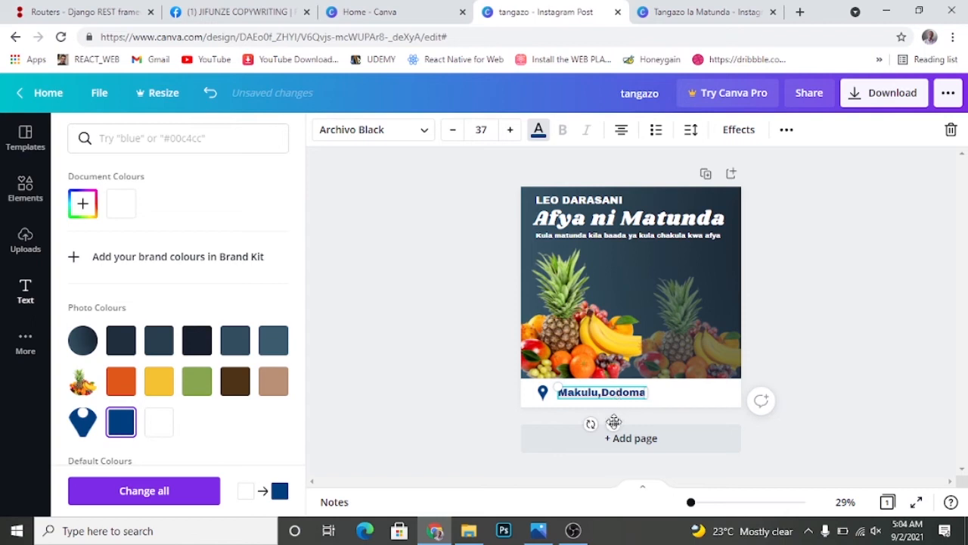
Step: Nudge the location text slightly closer to the pin on the white strip
{"action": "left_click_drag", "start_coordinate": [613, 422], "coordinate": [611, 421]}
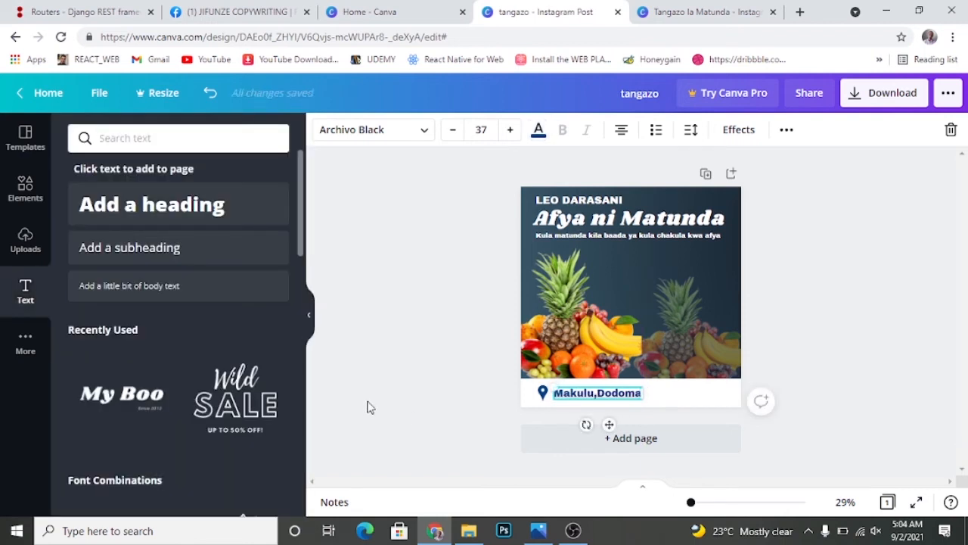
{"action": "left_click", "coordinate": [371, 407]}
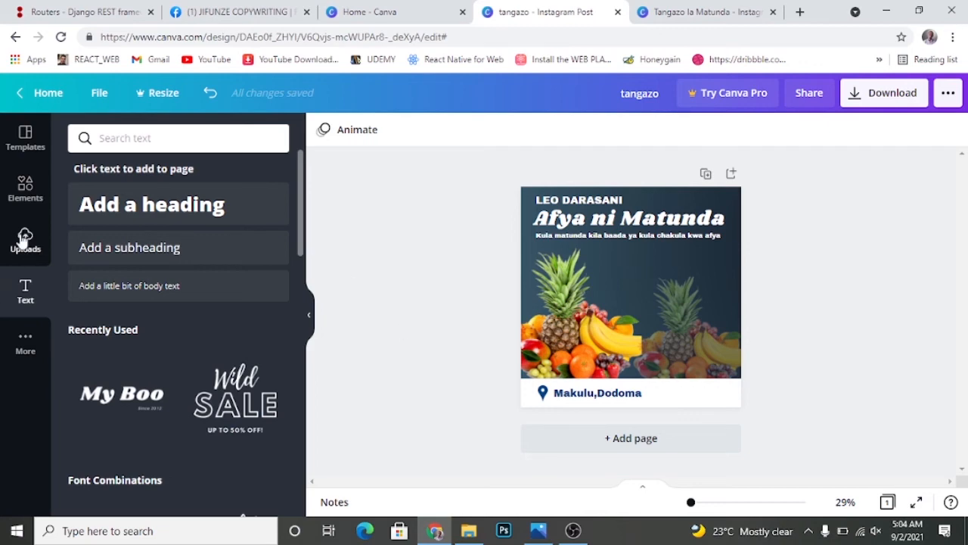
Step: Search the elements for "whatsapp" and add the free green WhatsApp icon to the design
{"action": "left_click", "coordinate": [22, 203]}
{"action": "left_click", "coordinate": [168, 139]}
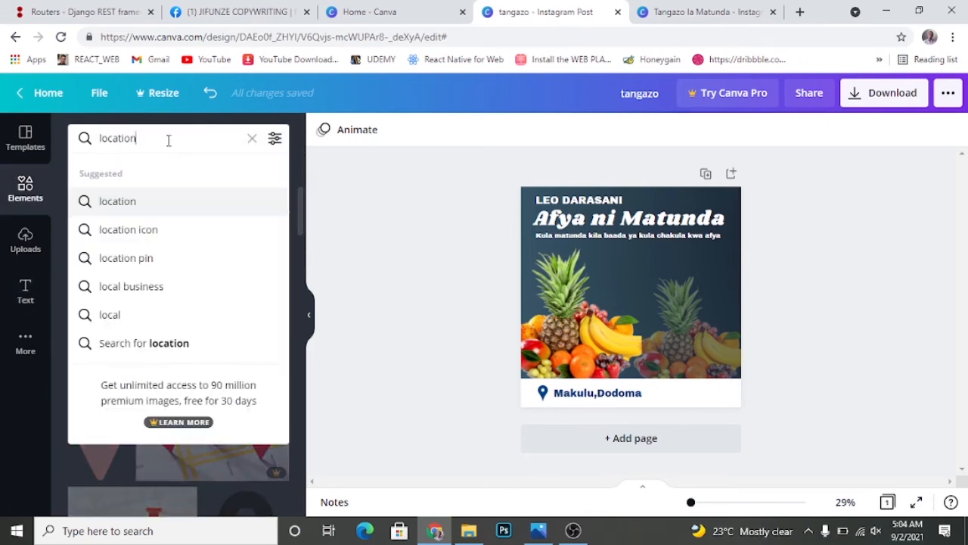
{"action": "left_click", "coordinate": [84, 138]}
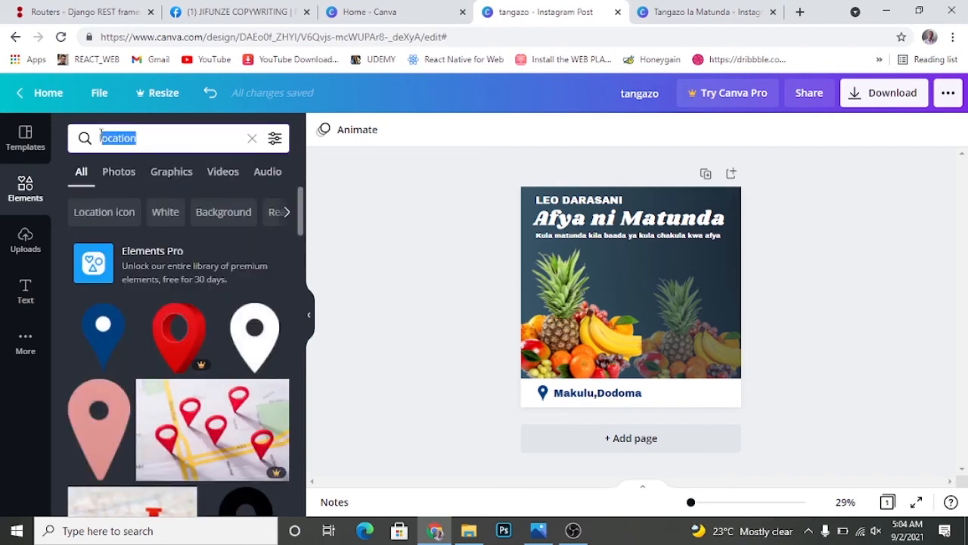
{"action": "type", "text": "whatsa"}
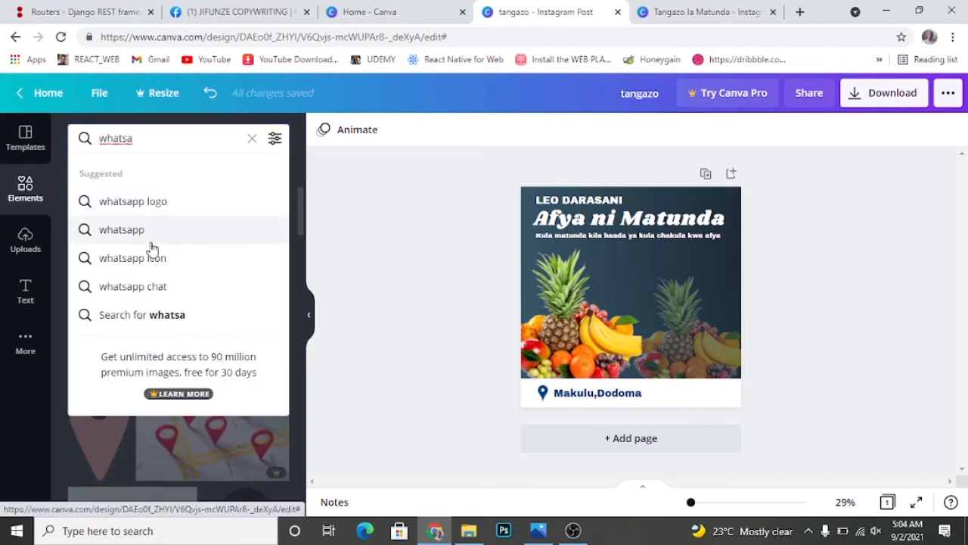
{"action": "left_click", "coordinate": [152, 235]}
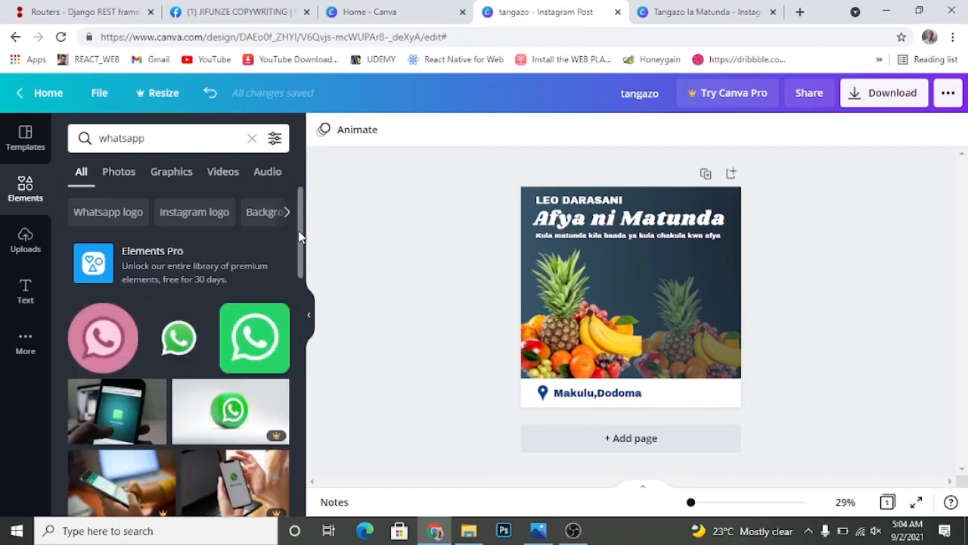
{"action": "scroll", "coordinate": [300, 234], "scroll_direction": "down", "scroll_amount": 1}
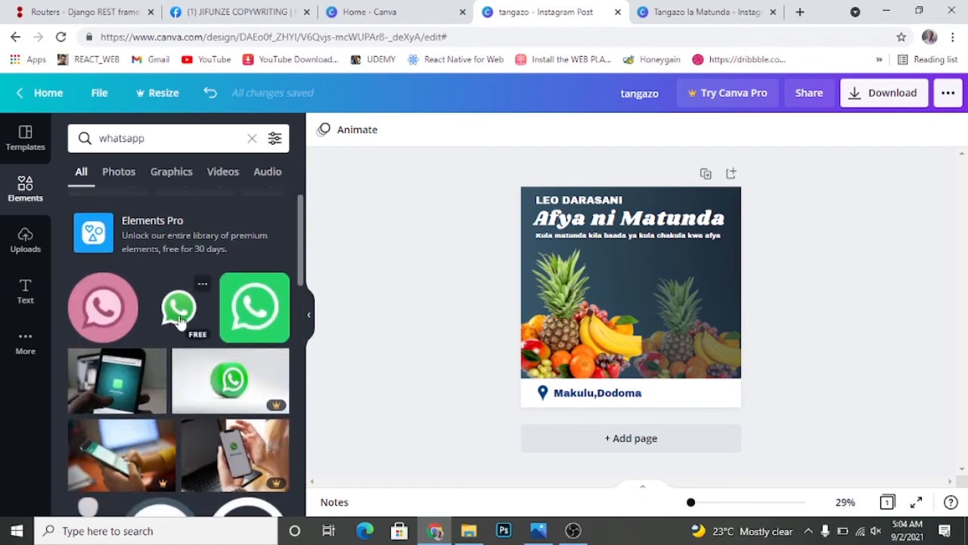
{"action": "left_click", "coordinate": [180, 318]}
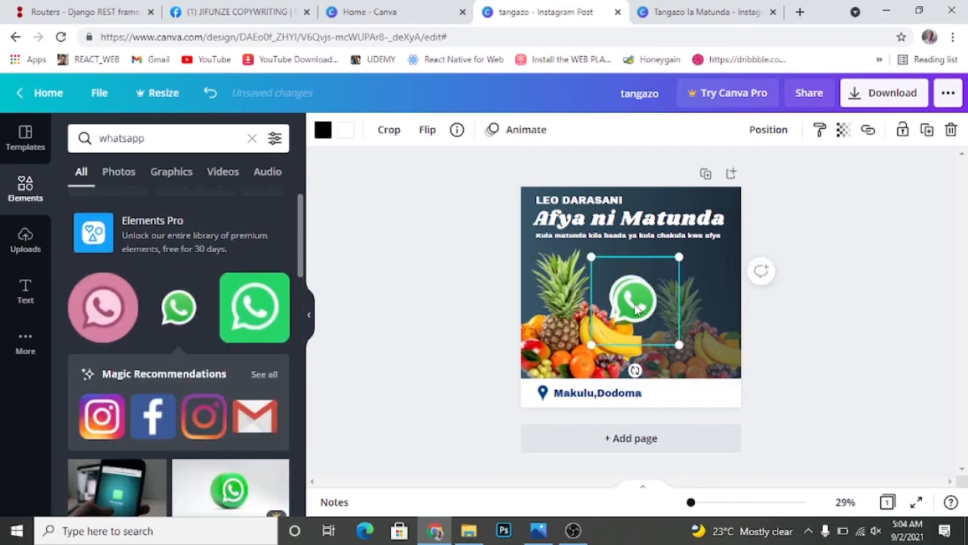
Step: Shrink the WhatsApp icon to fit the white strip and place it just after the location text, leaving a small gap
{"action": "left_click_drag", "start_coordinate": [632, 306], "coordinate": [623, 293]}
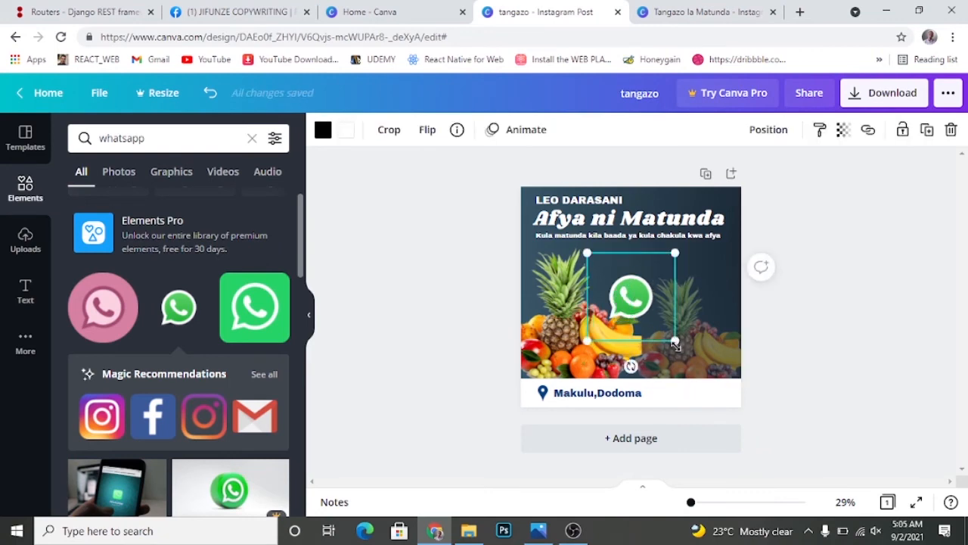
{"action": "left_click_drag", "start_coordinate": [674, 342], "coordinate": [659, 394]}
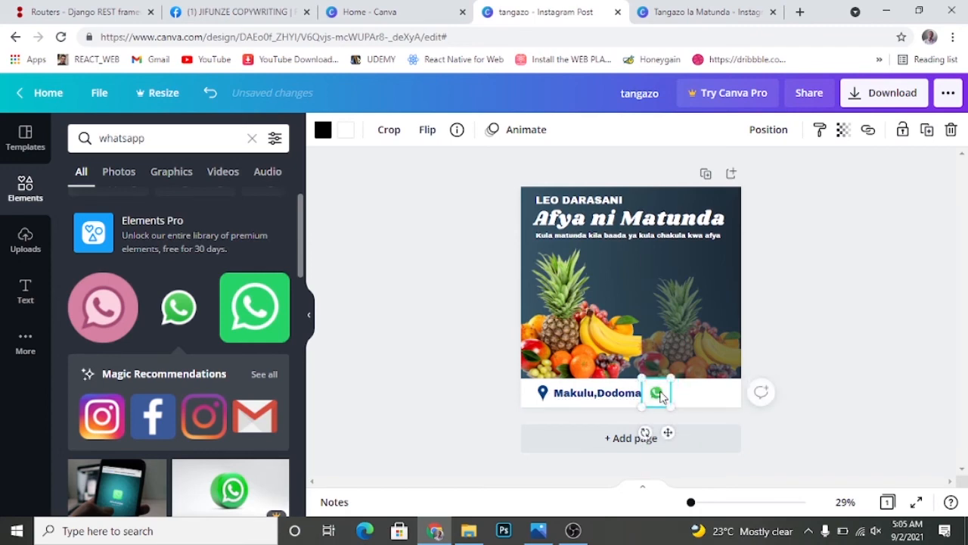
{"action": "left_click", "coordinate": [828, 318]}
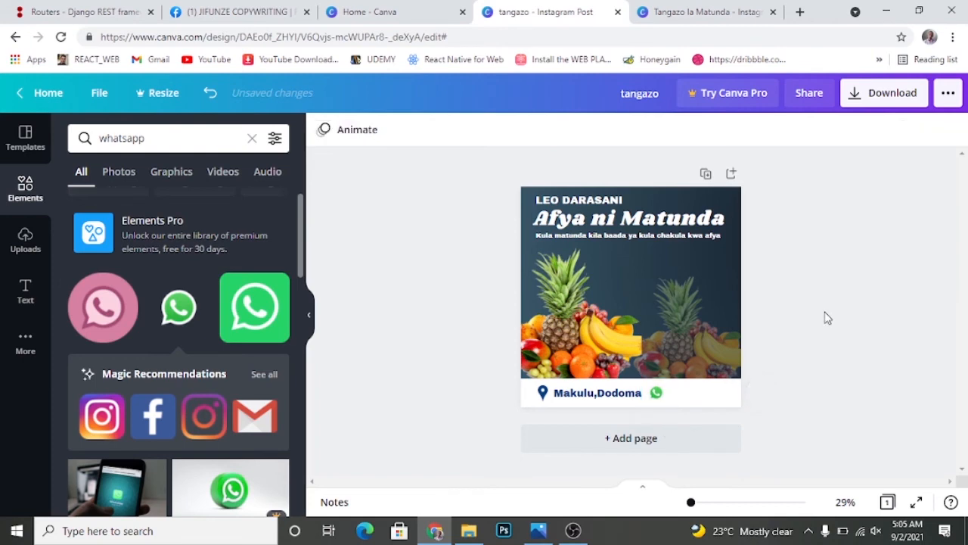
{"action": "left_click", "coordinate": [542, 392]}
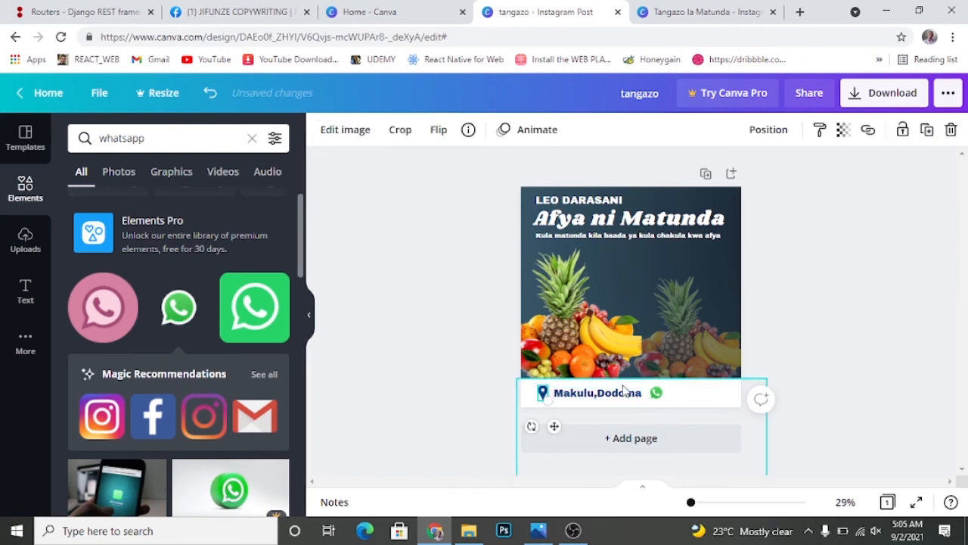
{"action": "left_click", "coordinate": [656, 394]}
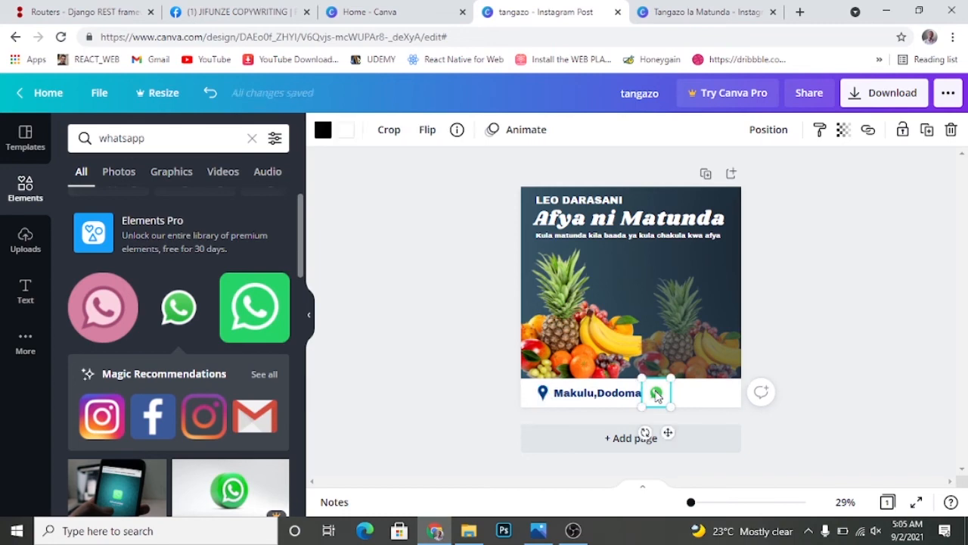
{"action": "left_click_drag", "start_coordinate": [656, 396], "coordinate": [659, 397]}
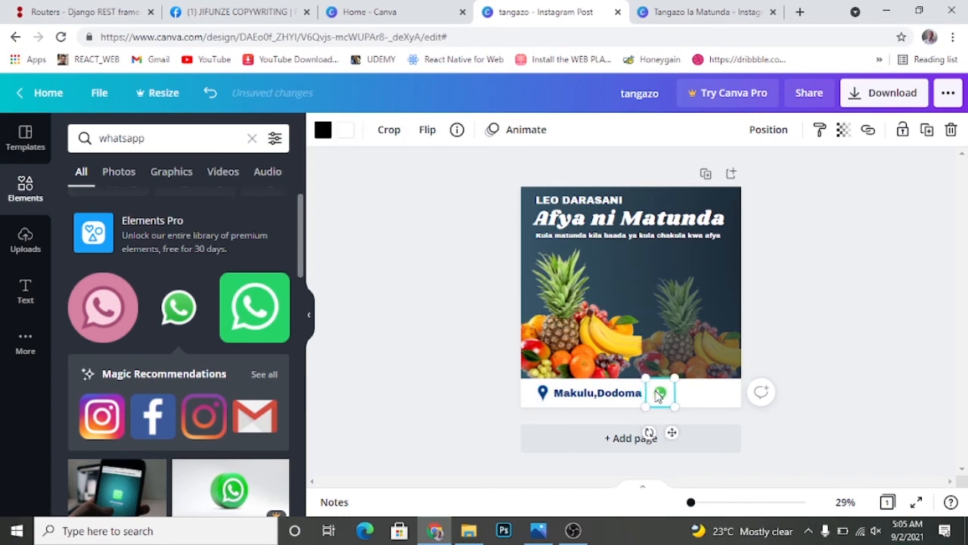
{"action": "left_click", "coordinate": [403, 351]}
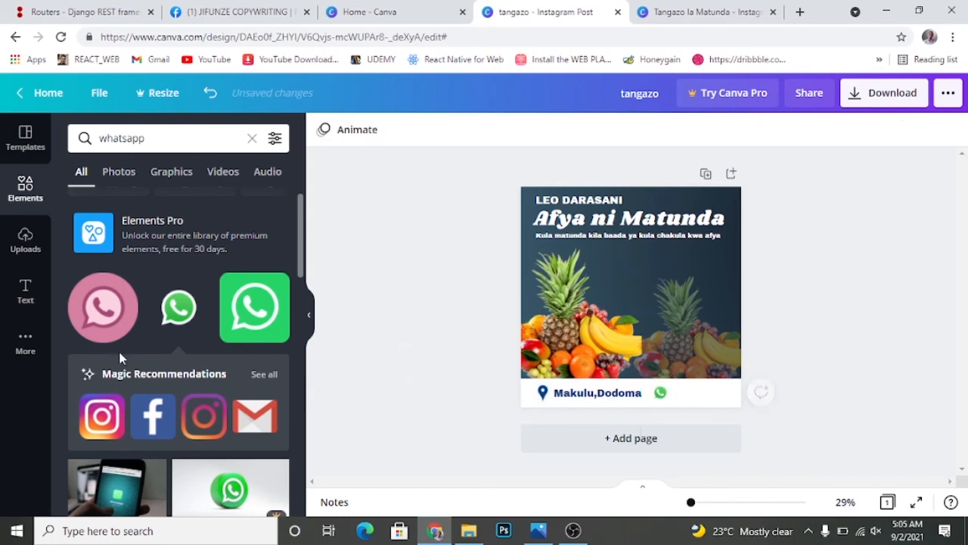
Step: Add a subheading and replace its placeholder with the phone number copied from the "Tangazo la Matunda" design
{"action": "left_click", "coordinate": [26, 287]}
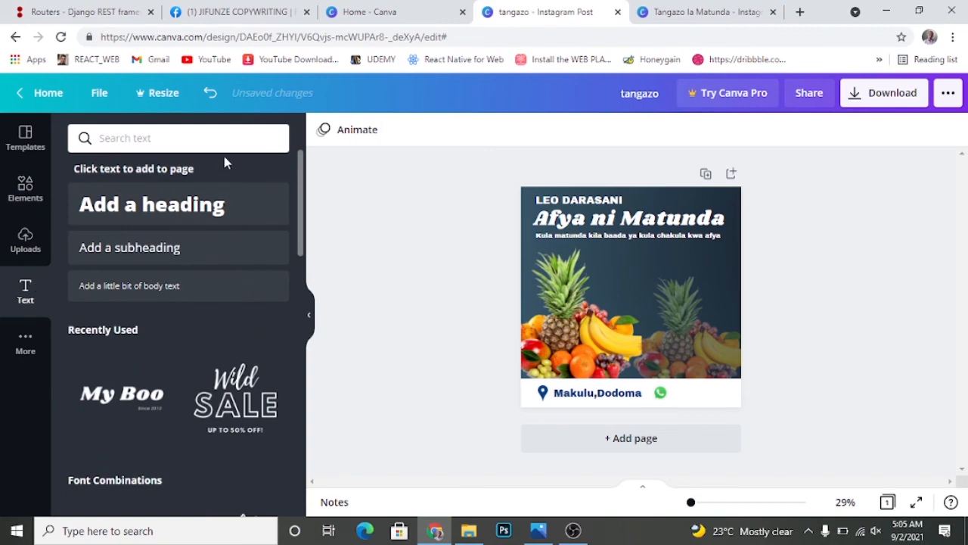
{"action": "left_click", "coordinate": [134, 249]}
{"action": "left_click", "coordinate": [379, 11]}
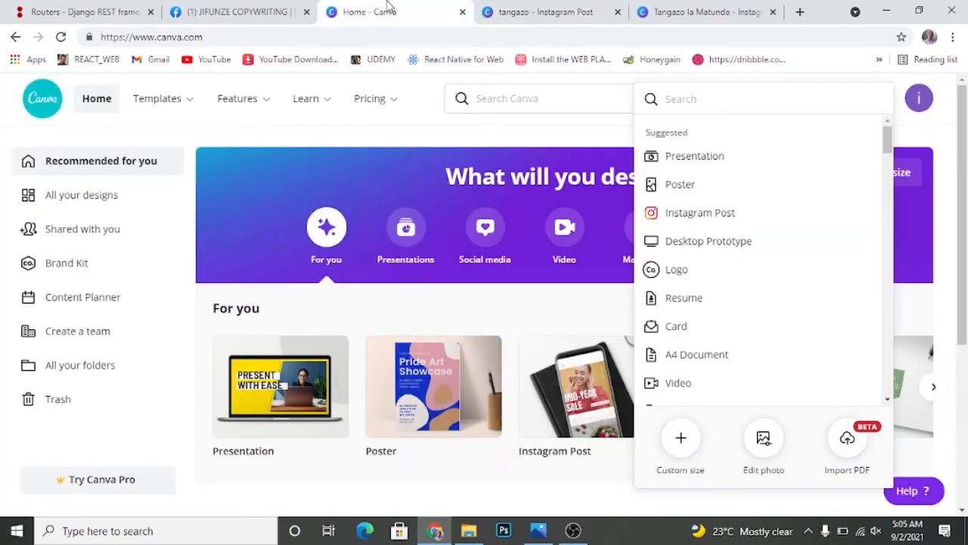
{"action": "left_click", "coordinate": [685, 7]}
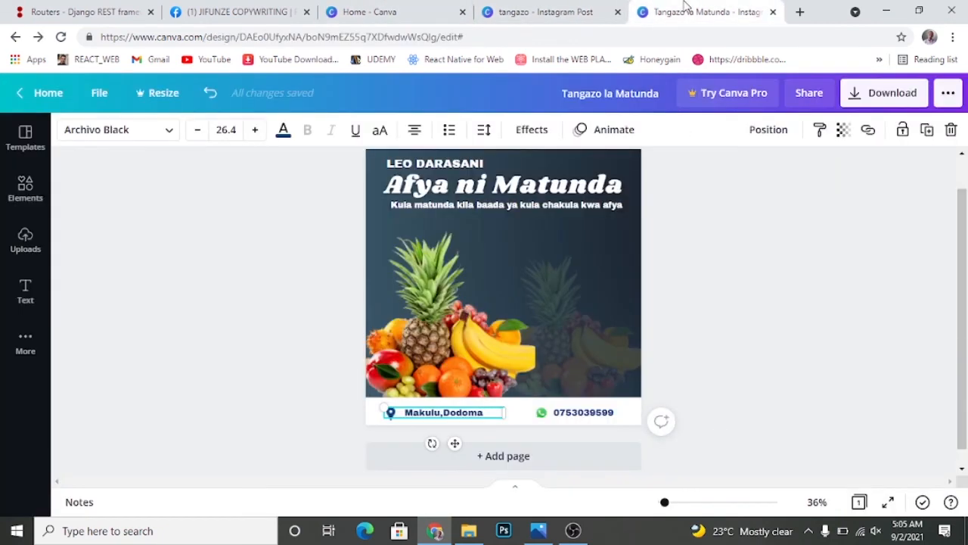
{"action": "left_click", "coordinate": [580, 420]}
{"action": "double_click", "coordinate": [579, 415]}
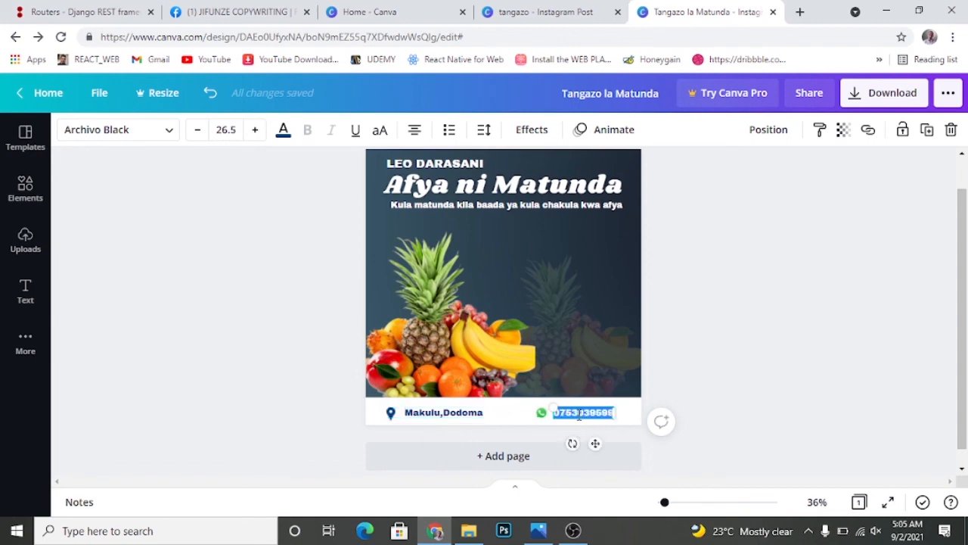
{"action": "right_click", "coordinate": [579, 415]}
{"action": "left_click", "coordinate": [614, 245]}
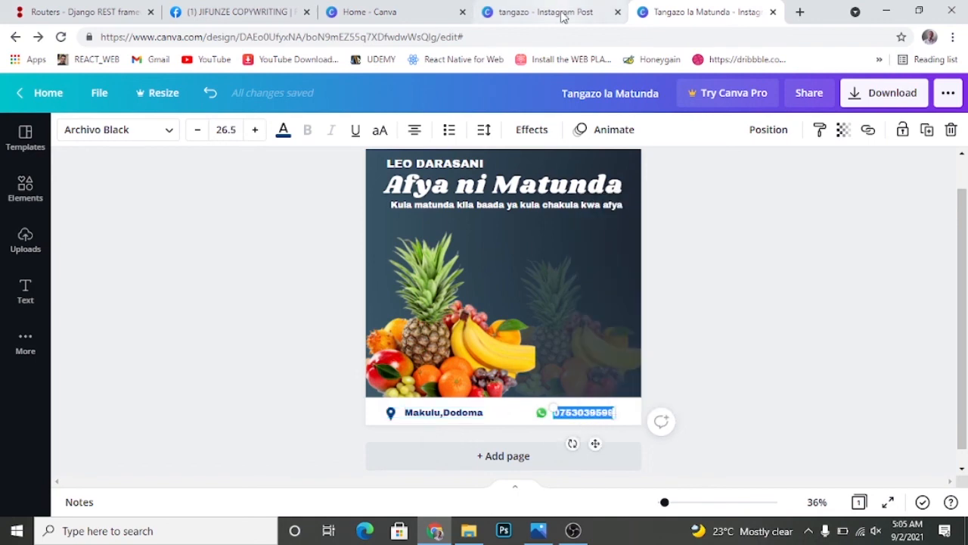
{"action": "left_click", "coordinate": [548, 11]}
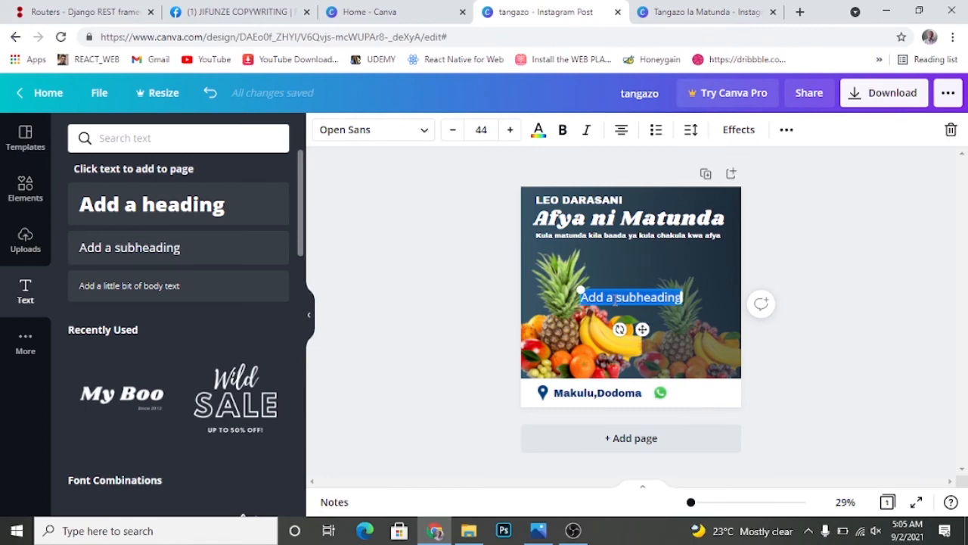
{"action": "key", "text": "ctrl+v"}
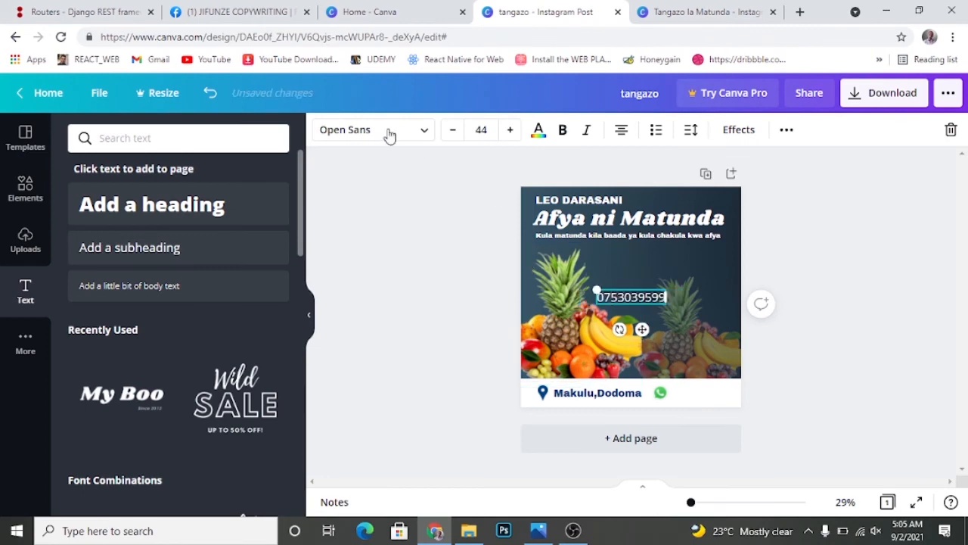
Step: Set the phone number's font to Archivo Black and move it down over the faded fruit, just above the white strip
{"action": "left_click", "coordinate": [422, 130]}
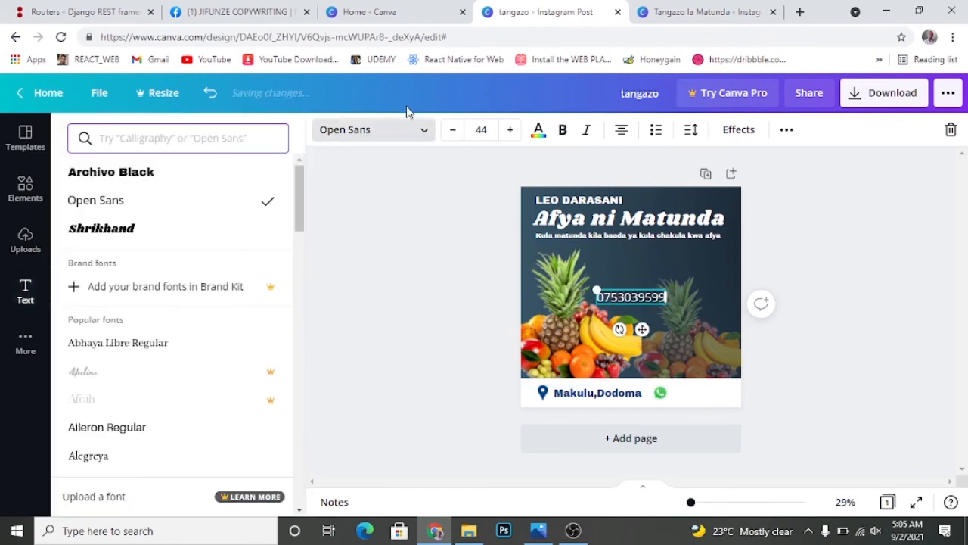
{"action": "left_click", "coordinate": [155, 175]}
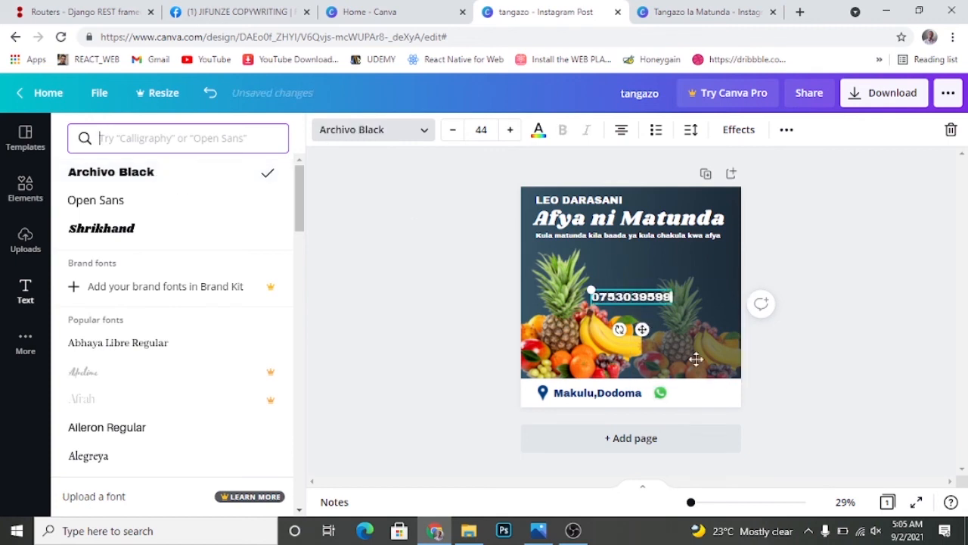
{"action": "left_click_drag", "start_coordinate": [643, 327], "coordinate": [717, 396]}
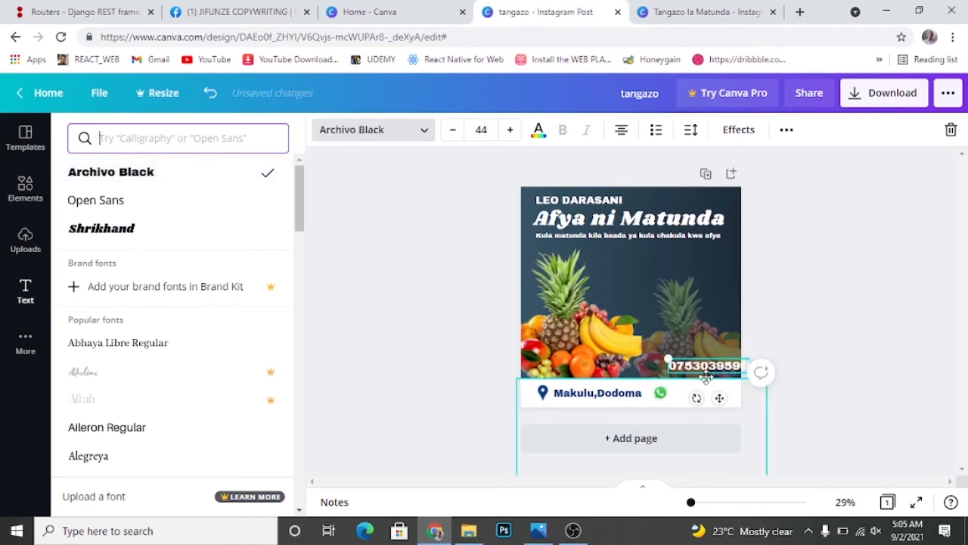
Step: Recolour the phone number to the pin's dark blue and move it onto the white strip beside the WhatsApp icon
{"action": "left_click", "coordinate": [538, 129]}
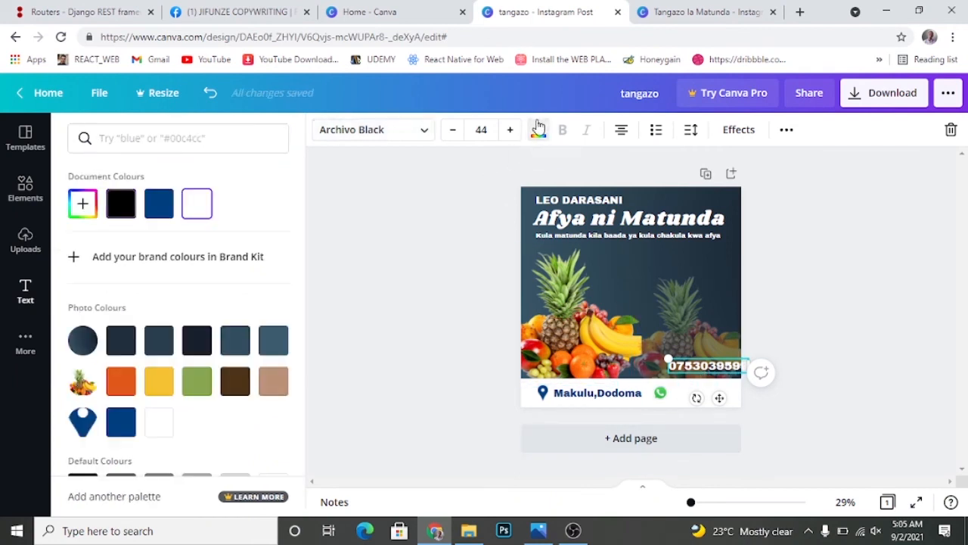
{"action": "left_click", "coordinate": [120, 425]}
{"action": "left_click_drag", "start_coordinate": [720, 396], "coordinate": [726, 420]}
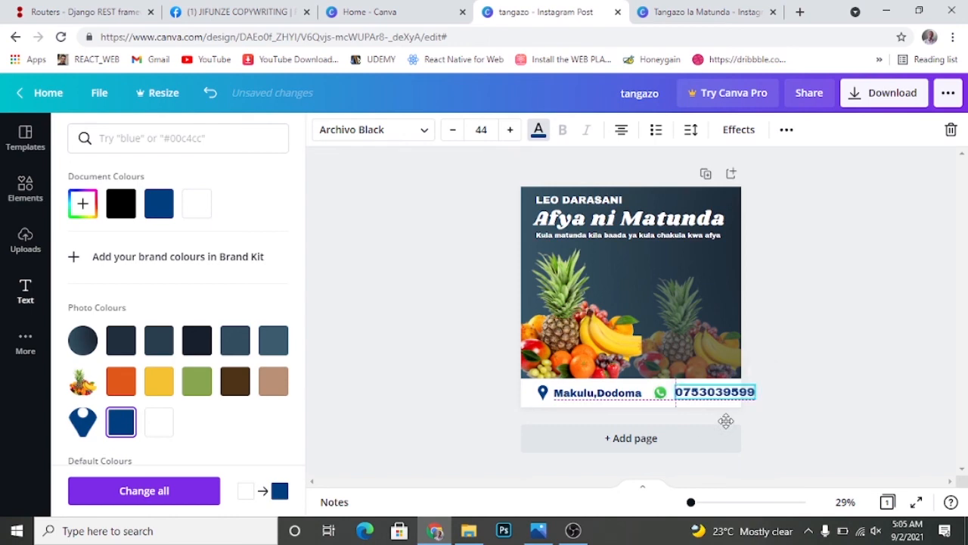
Step: Reduce the phone number's size to 32 and align it closely beside the WhatsApp icon within the white strip
{"action": "left_click", "coordinate": [452, 130]}
{"action": "left_click", "coordinate": [452, 131]}
{"action": "left_click", "coordinate": [453, 130]}
{"action": "left_click", "coordinate": [453, 131]}
{"action": "left_click", "coordinate": [453, 130]}
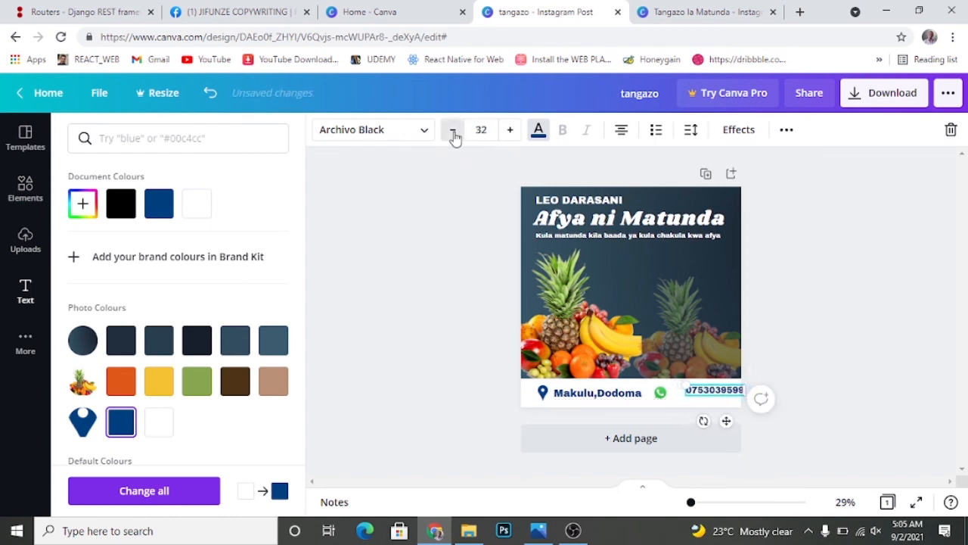
{"action": "left_click", "coordinate": [452, 130]}
{"action": "left_click", "coordinate": [452, 130]}
{"action": "left_click", "coordinate": [453, 130]}
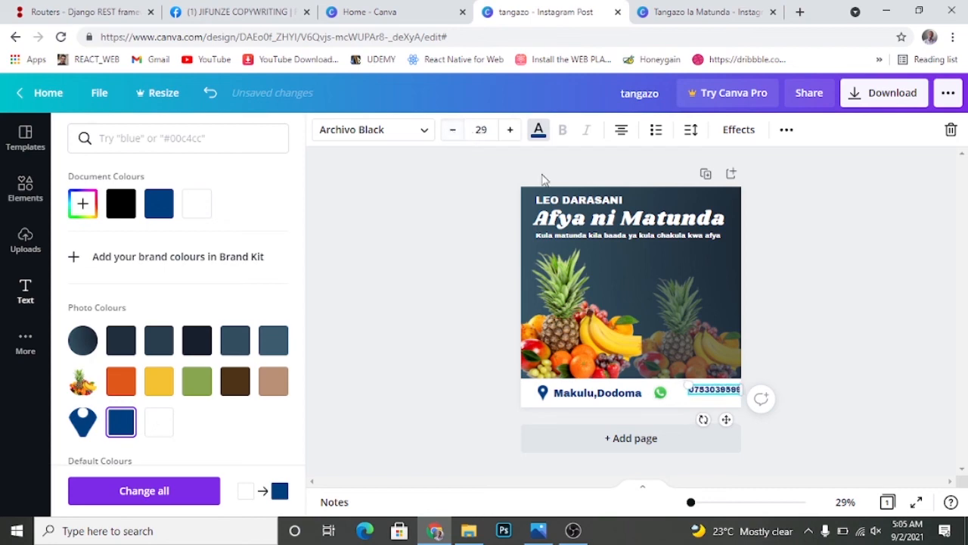
{"action": "left_click", "coordinate": [510, 130]}
{"action": "left_click", "coordinate": [510, 130]}
{"action": "left_click", "coordinate": [510, 130]}
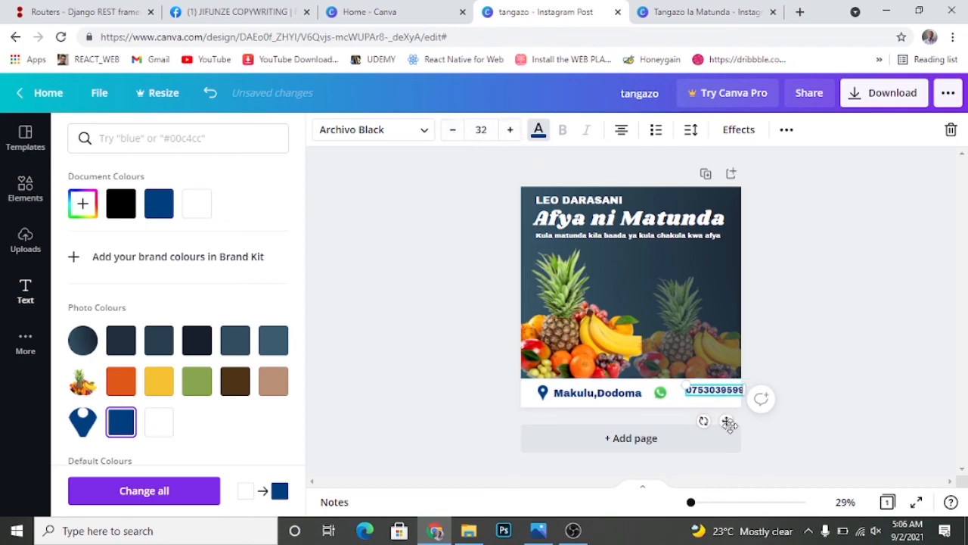
{"action": "left_click_drag", "start_coordinate": [727, 422], "coordinate": [719, 435]}
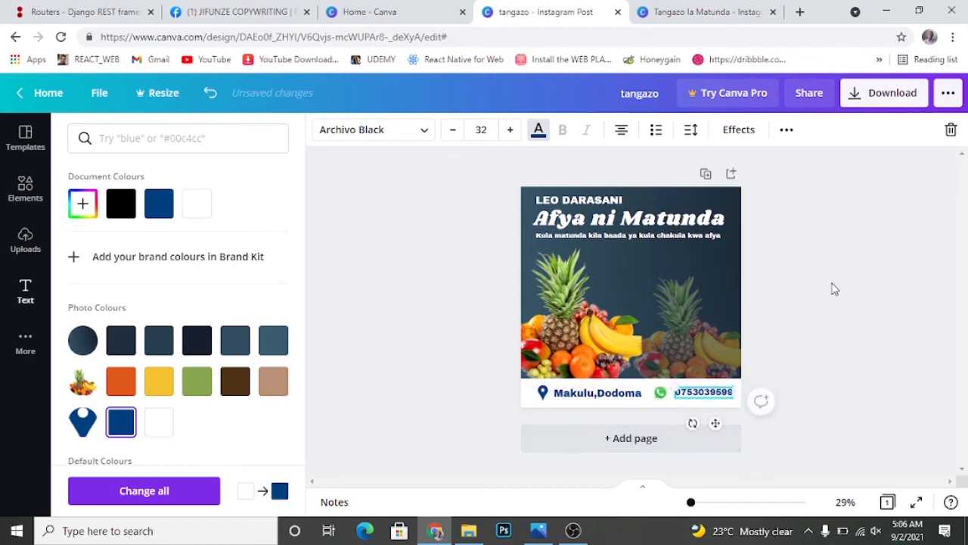
{"action": "key", "text": "Escape"}
{"action": "left_click", "coordinate": [461, 442]}
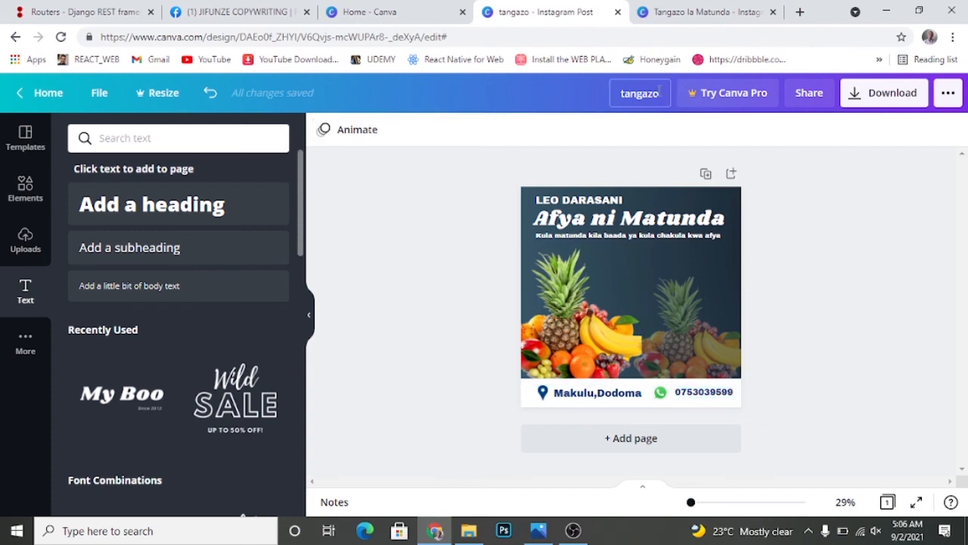
{"action": "left_click", "coordinate": [638, 94]}
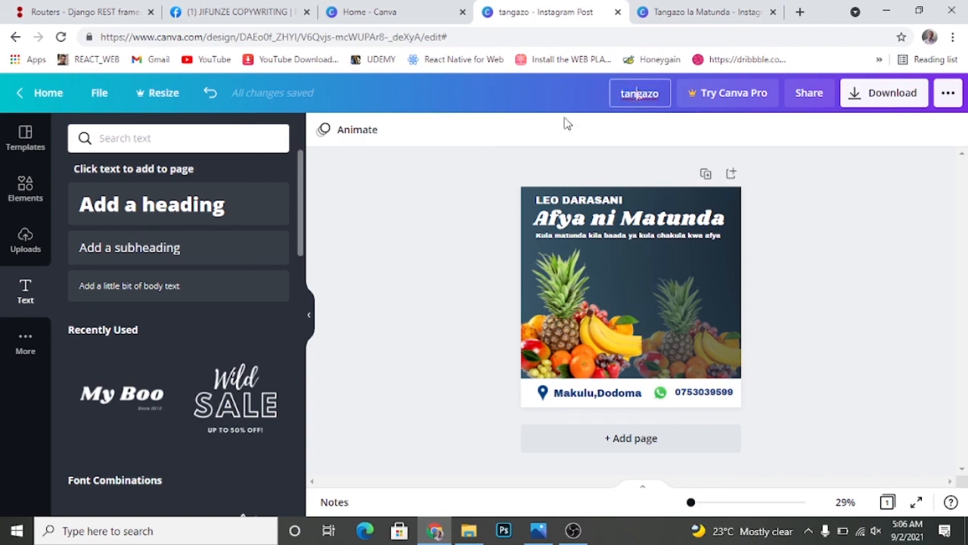
{"action": "left_click", "coordinate": [427, 234]}
Step: Download the finished "tangazo" design as a PNG file
{"action": "left_click", "coordinate": [906, 102]}
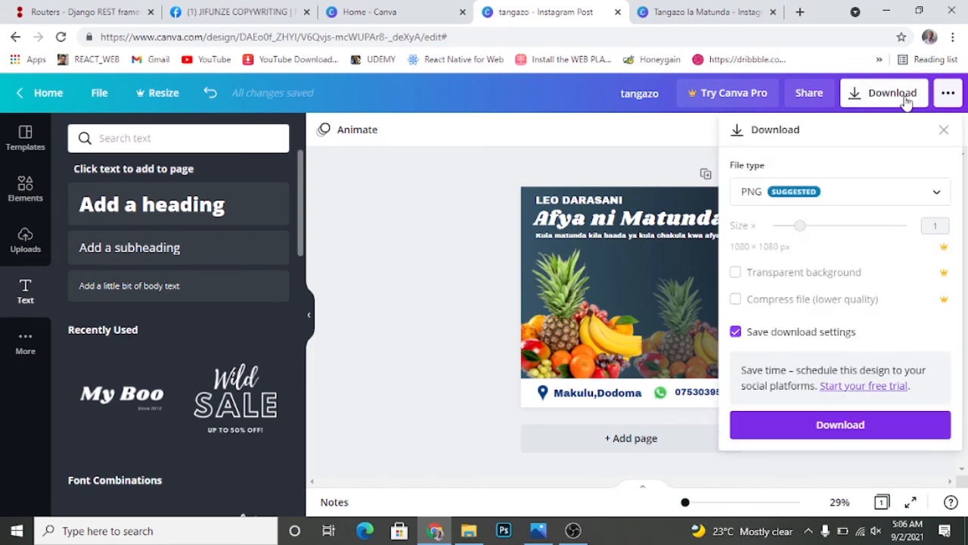
{"action": "left_click", "coordinate": [833, 432]}
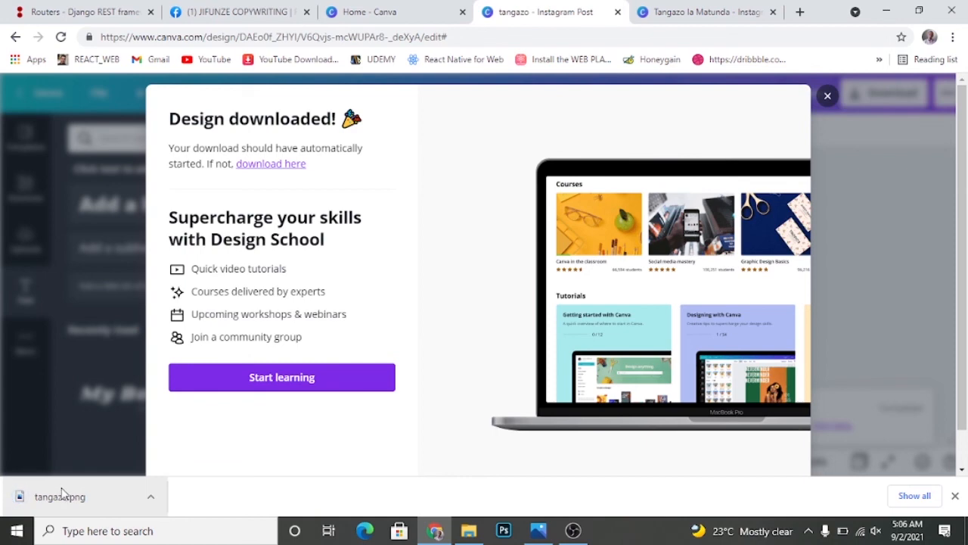
Step: Open the downloaded tangazo.png in Photos and compare it with the reference image Tangazo la Matunda.png
{"action": "left_click", "coordinate": [64, 494]}
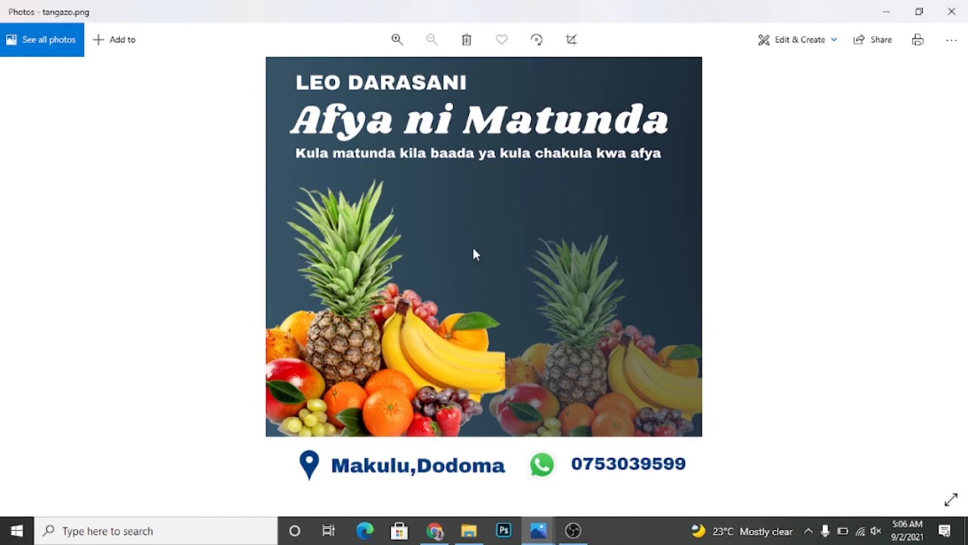
{"action": "left_click", "coordinate": [538, 530]}
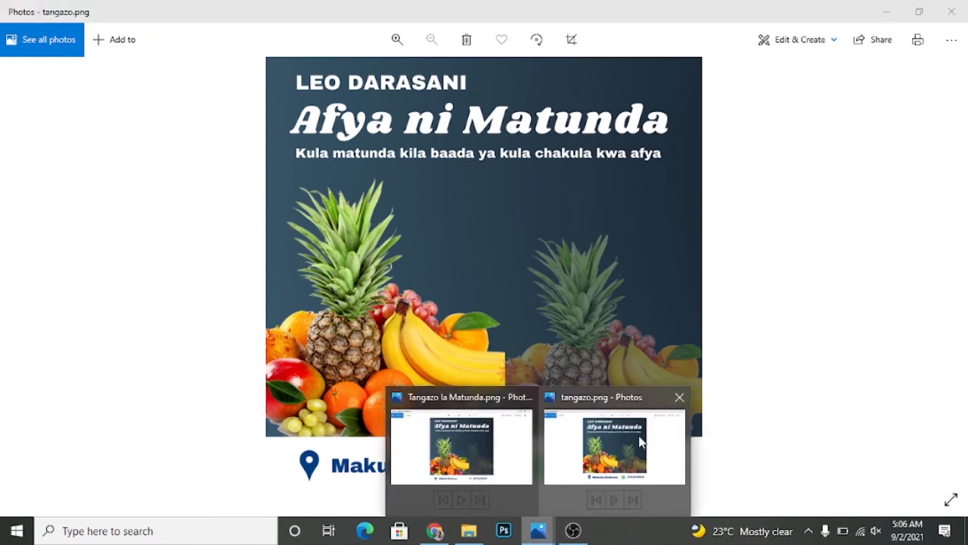
{"action": "left_click", "coordinate": [459, 452]}
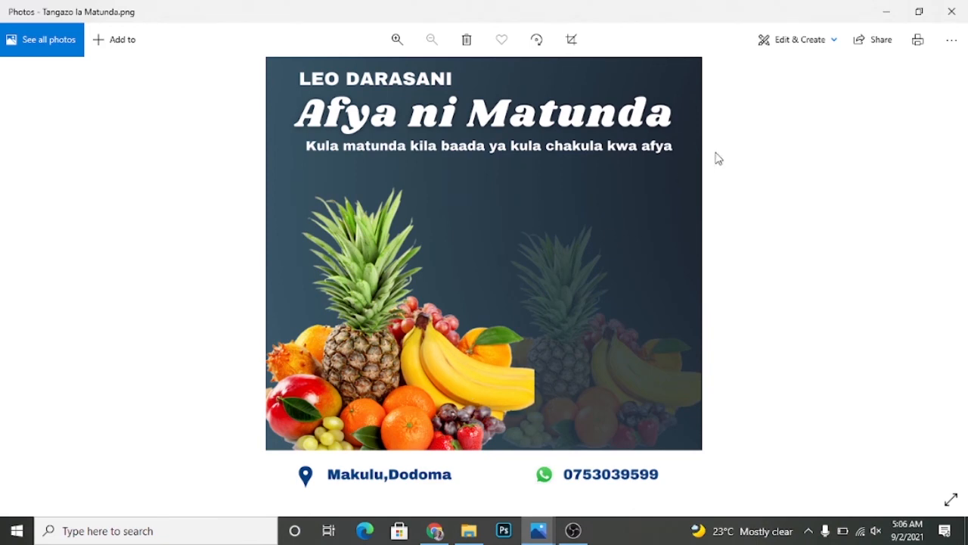
Step: Minimise both image windows and dismiss the download dialog in Canva to return to the tangazo design
{"action": "left_click", "coordinate": [896, 7]}
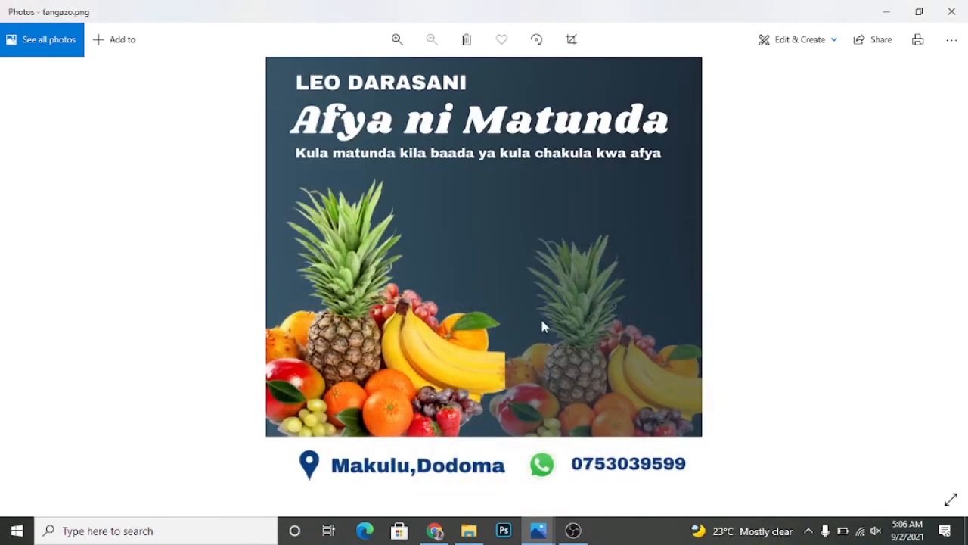
{"action": "left_click", "coordinate": [885, 9]}
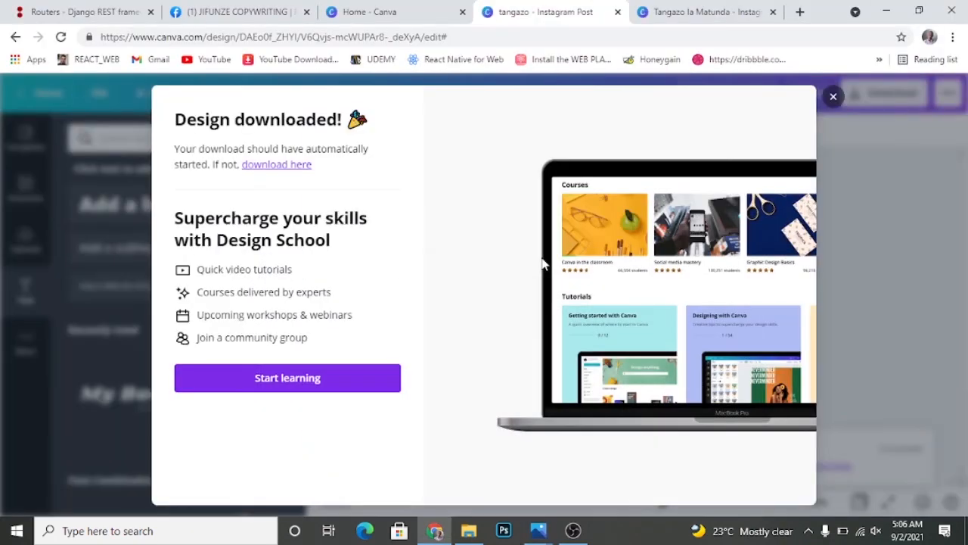
{"action": "left_click", "coordinate": [833, 97]}
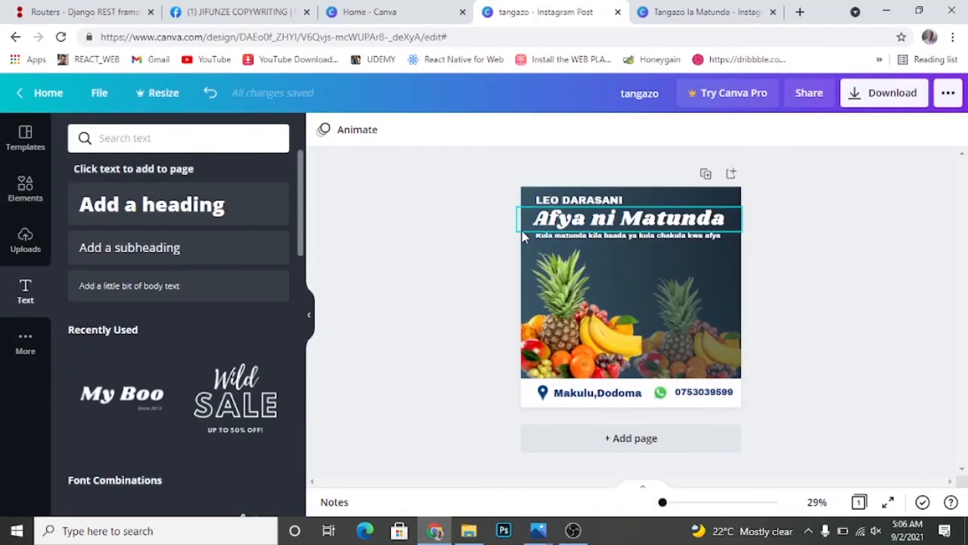